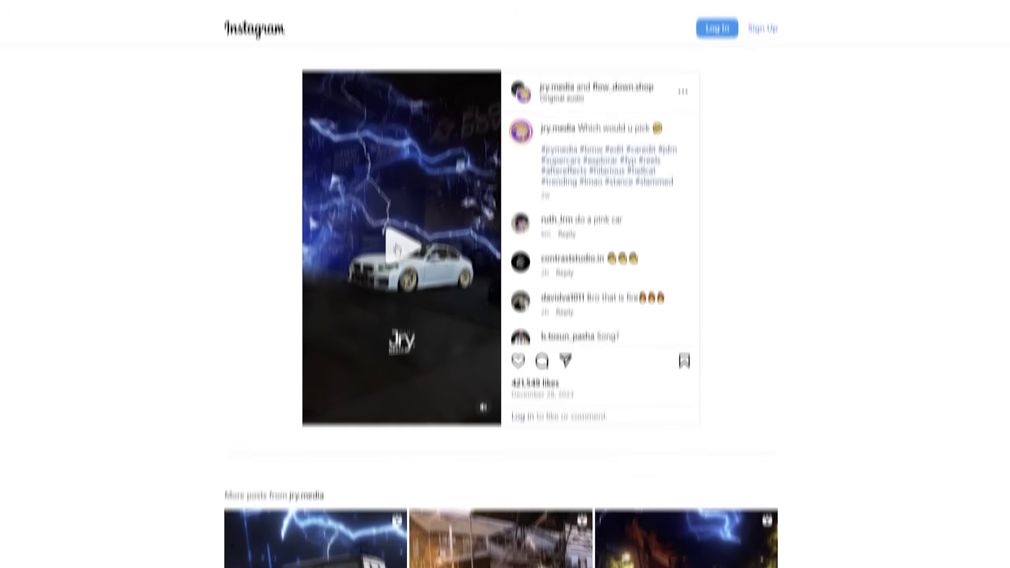
Play the car lightning edit reel on Instagram as a reference
left_click(397, 248)
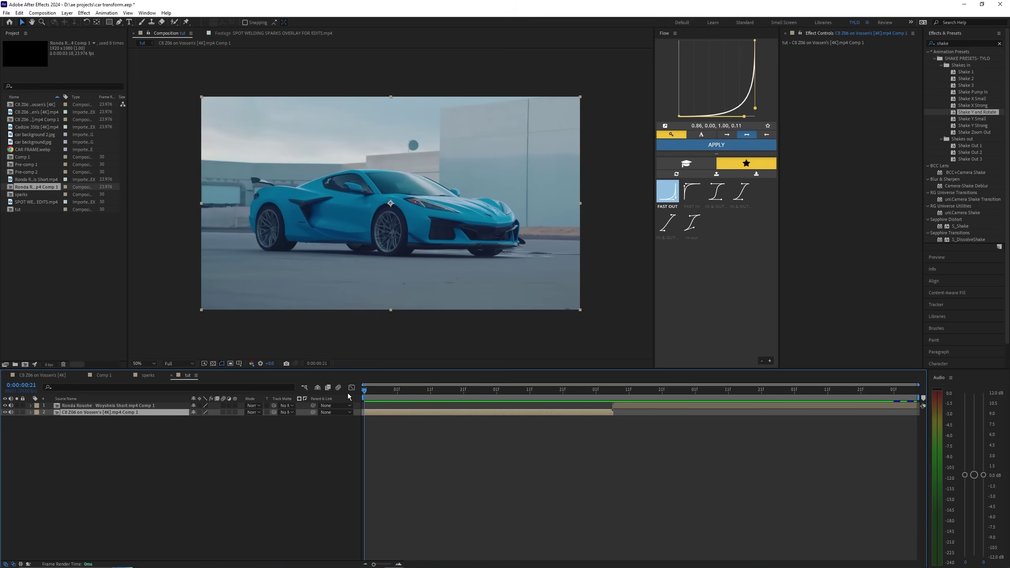
Switch to After Effects and scrub the tut composition to review the cut between the blue and green car clips
left_click_drag(369, 390, 629, 396)
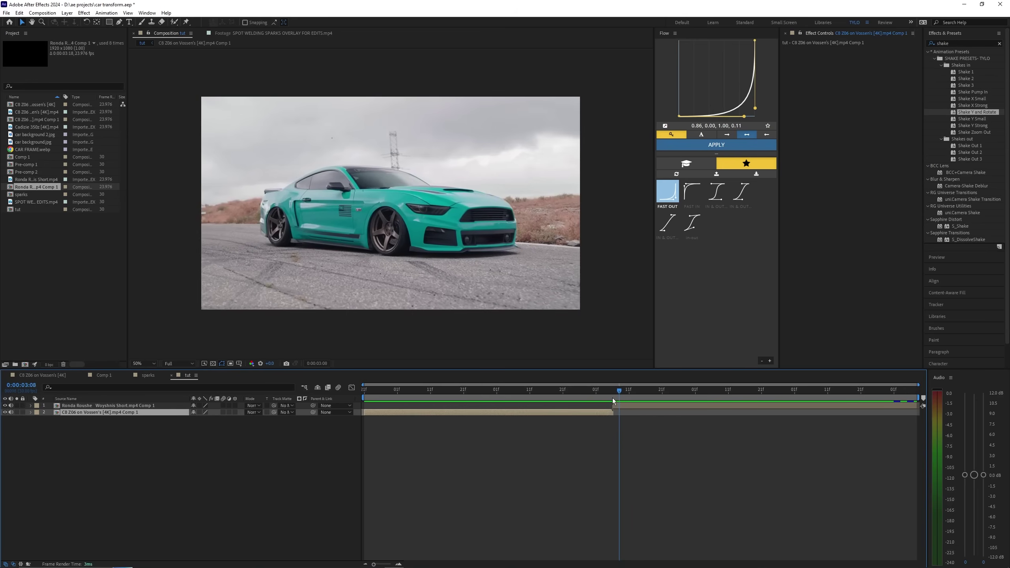
left_click(391, 388)
left_click_drag(394, 388, 543, 394)
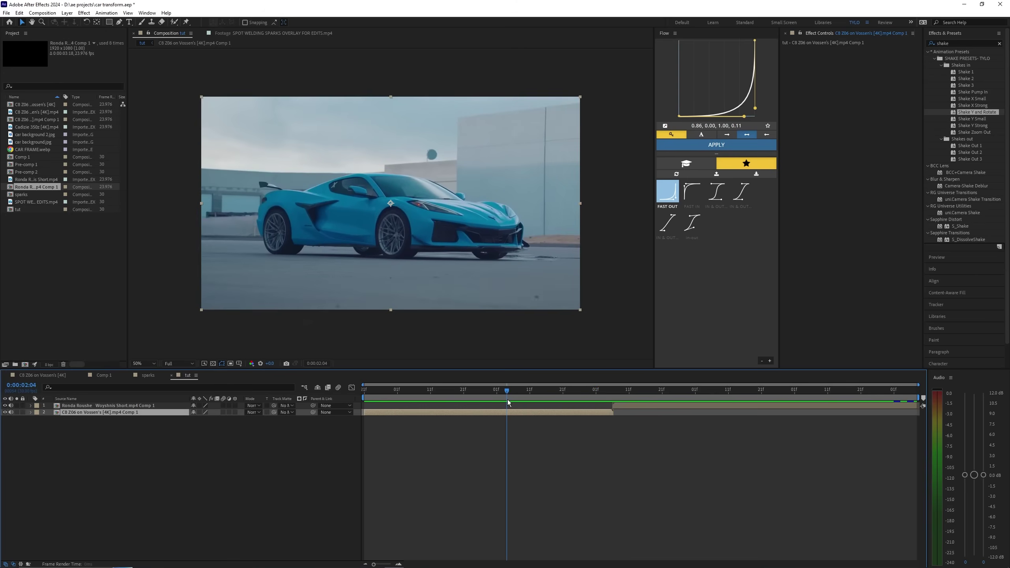
key("s")
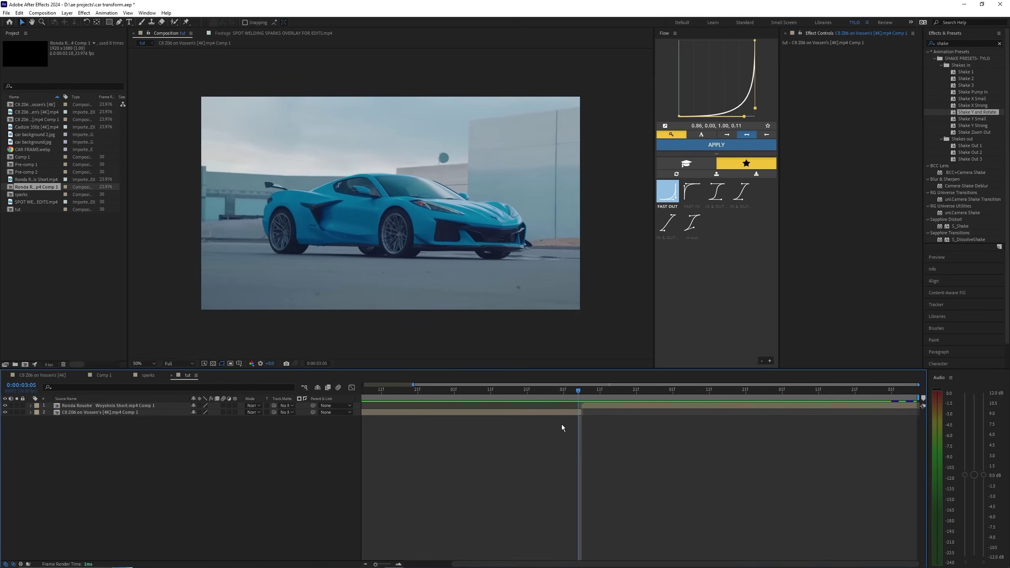
Select the C8 Z06 layer and move the current time to the blue car clip's last frame at 0:00:03:05
left_click(561, 413)
left_click_drag(578, 390, 574, 392)
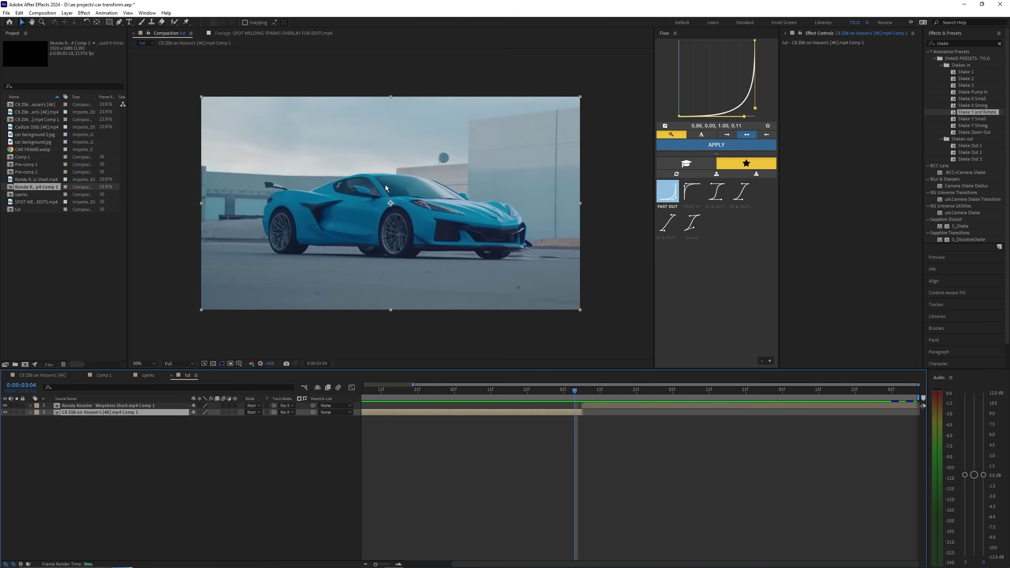
left_click(579, 453)
left_click_drag(545, 392, 579, 397)
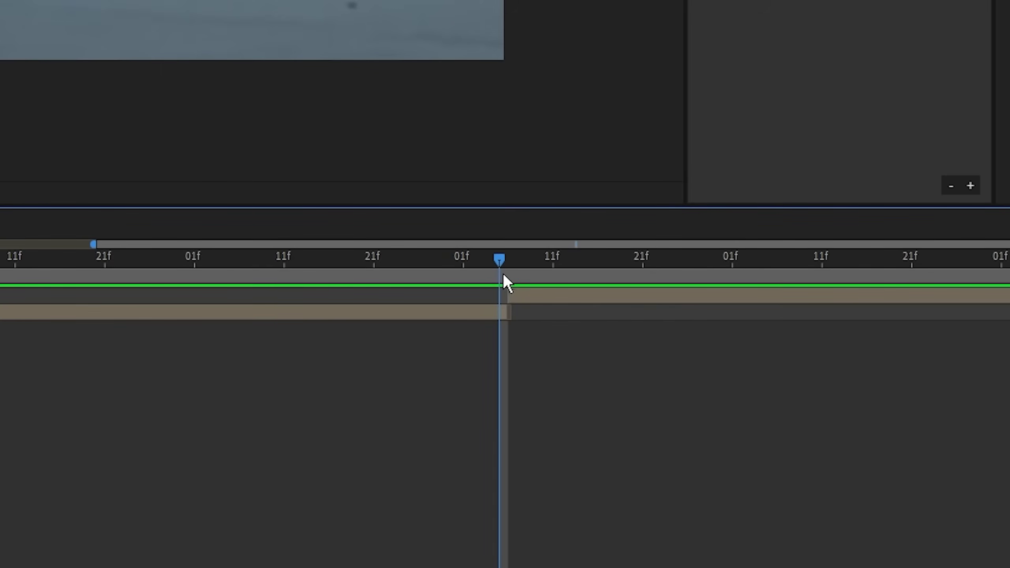
left_click(485, 308)
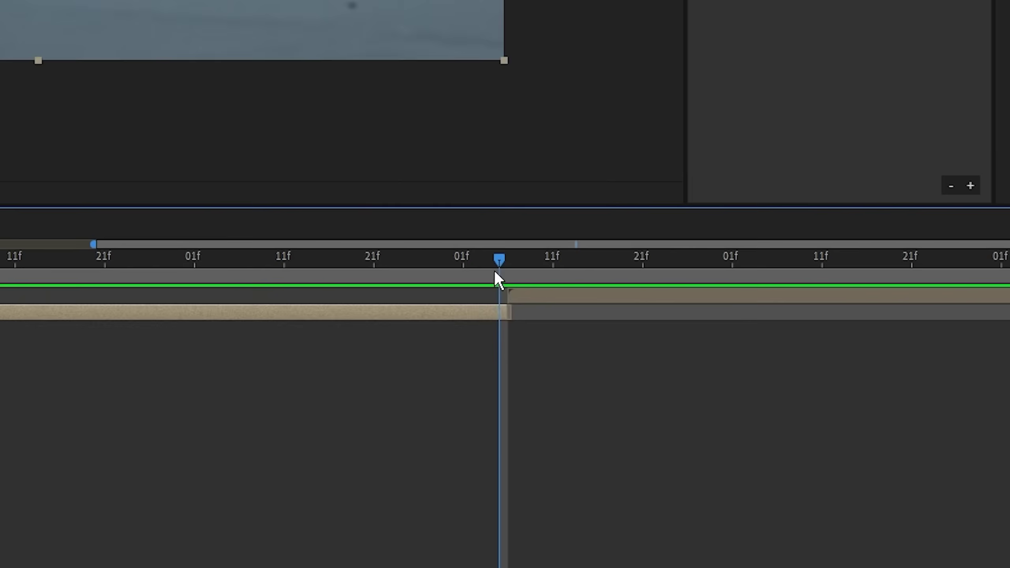
left_click_drag(494, 264, 487, 265)
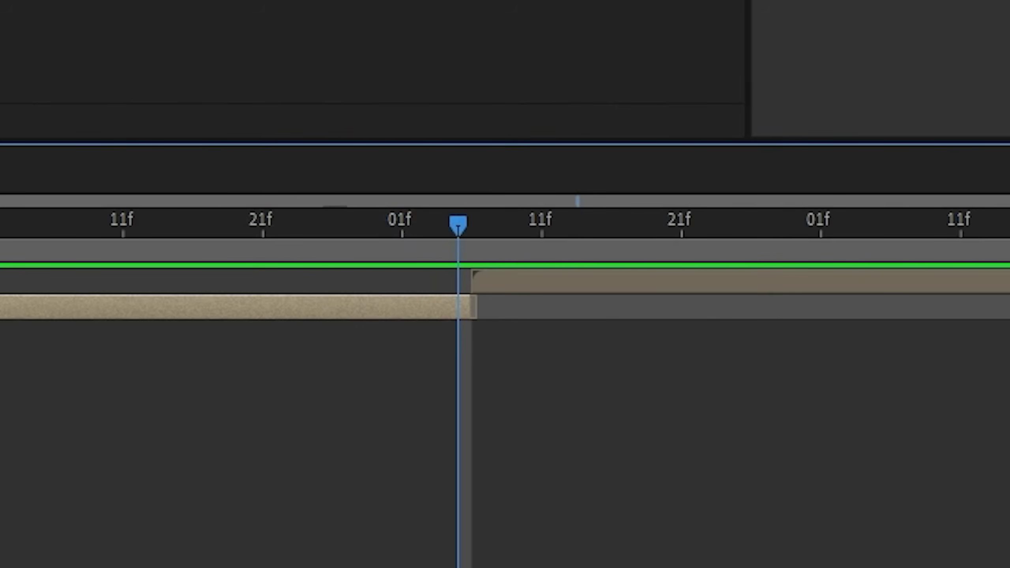
Queue the current frame of the blue car as a still image named frame 1
left_click(104, 19)
mouse_move(221, 285)
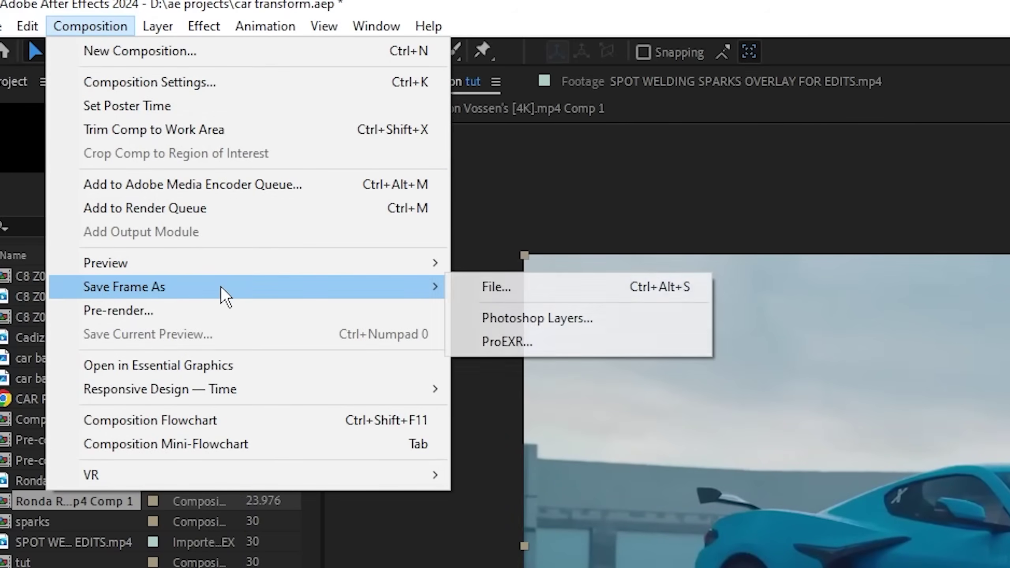
left_click(592, 288)
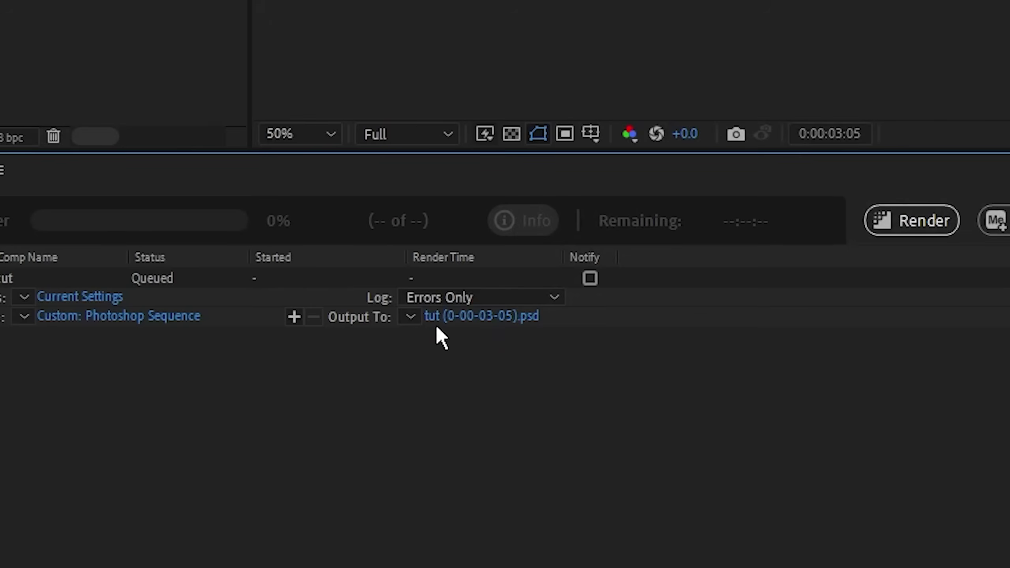
left_click(447, 318)
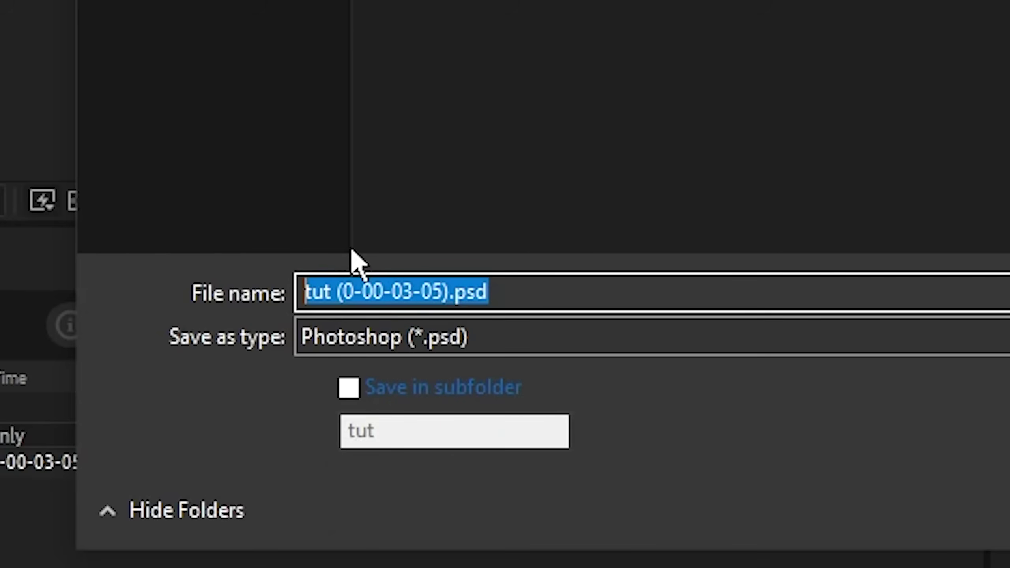
type("frame 1")
key("Return")
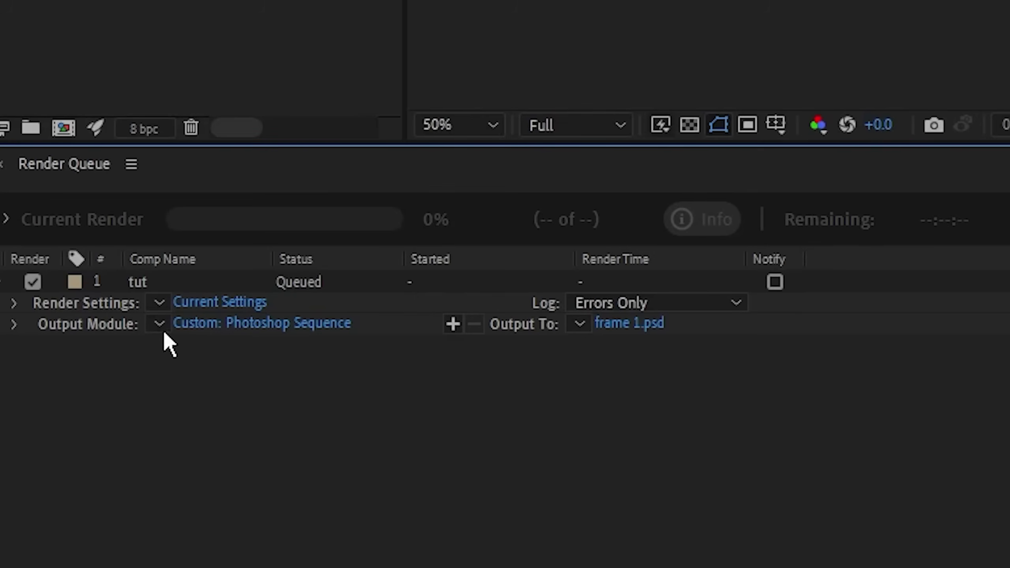
Set the frame 1 output module to PNG STILL and render it
left_click(159, 326)
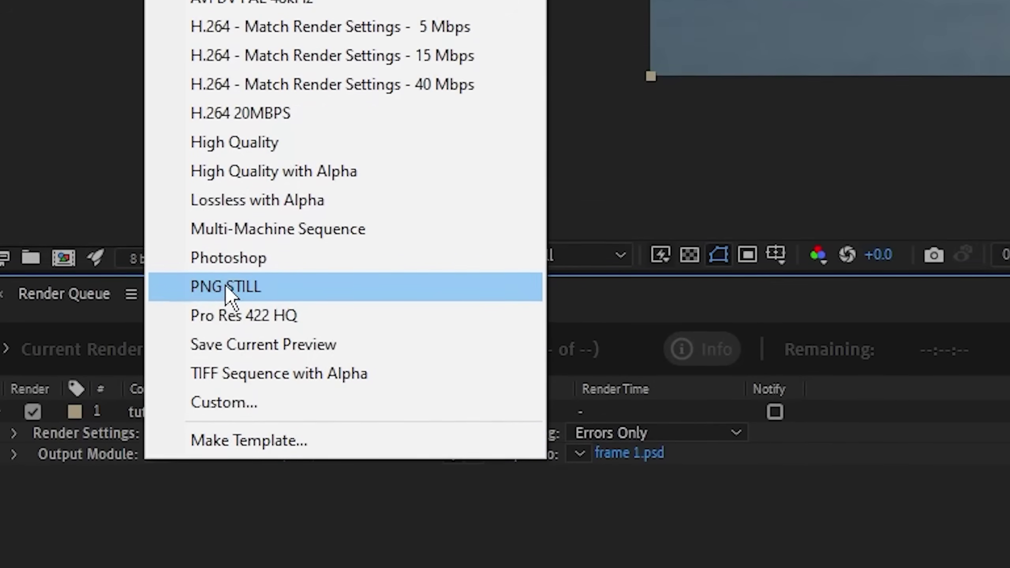
left_click(299, 306)
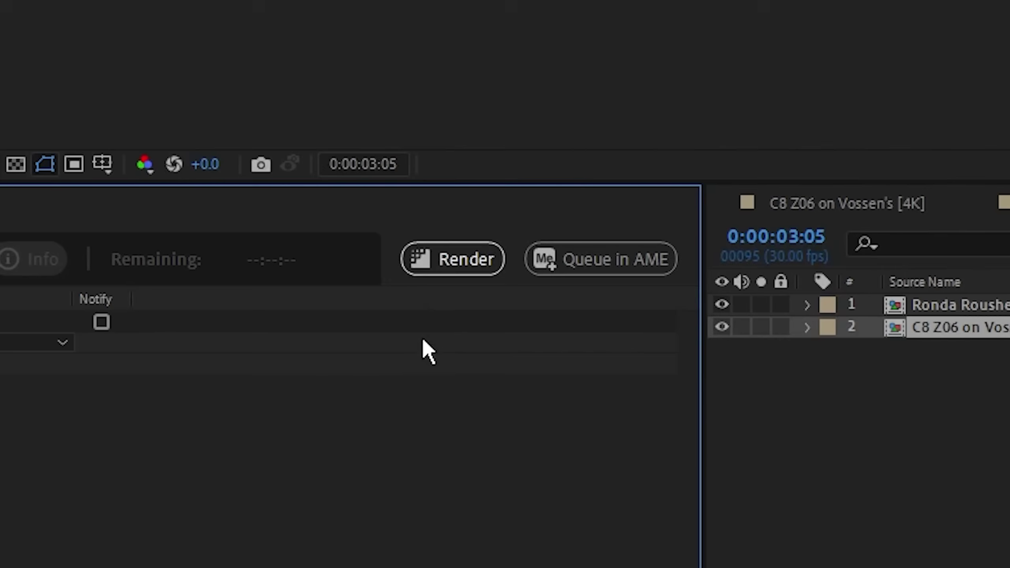
left_click(449, 264)
Move to the green car clip's first frame at 0:00:03:06 and queue that frame as a still image
left_click_drag(816, 432, 842, 432)
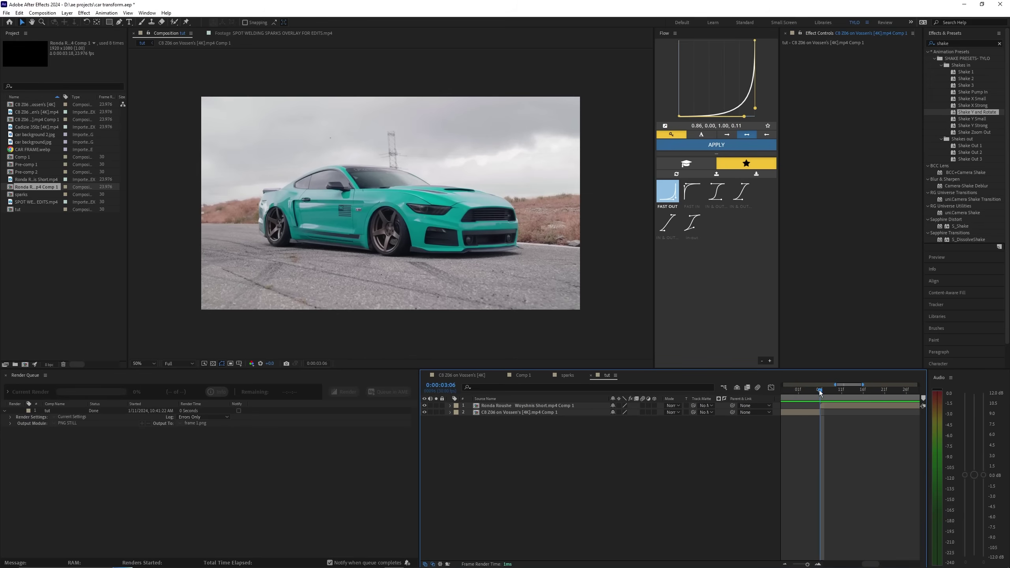
mouse_move(819, 391)
left_mouse_down()
mouse_move(810, 392)
mouse_move(820, 393)
left_mouse_up()
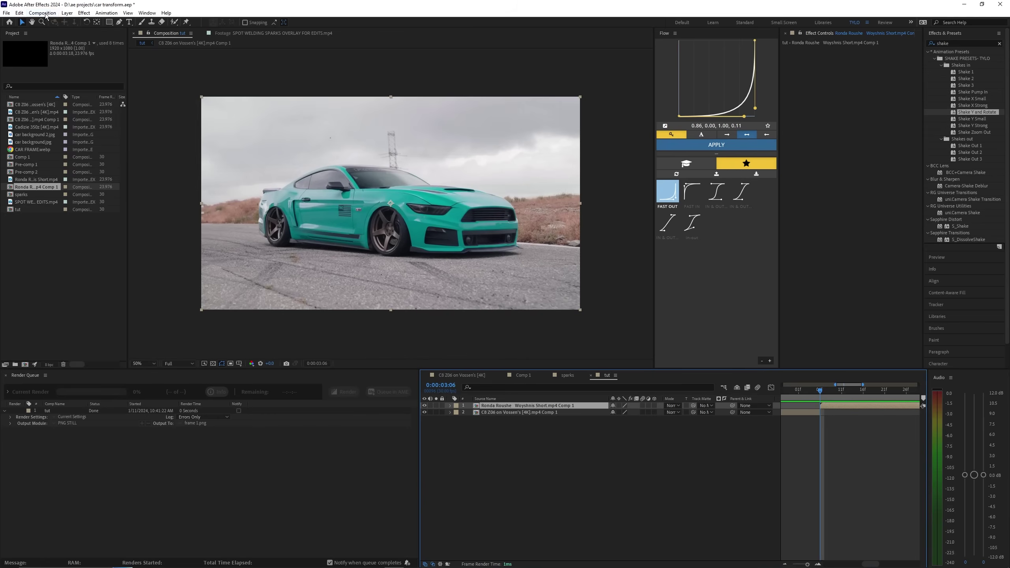
left_click(42, 12)
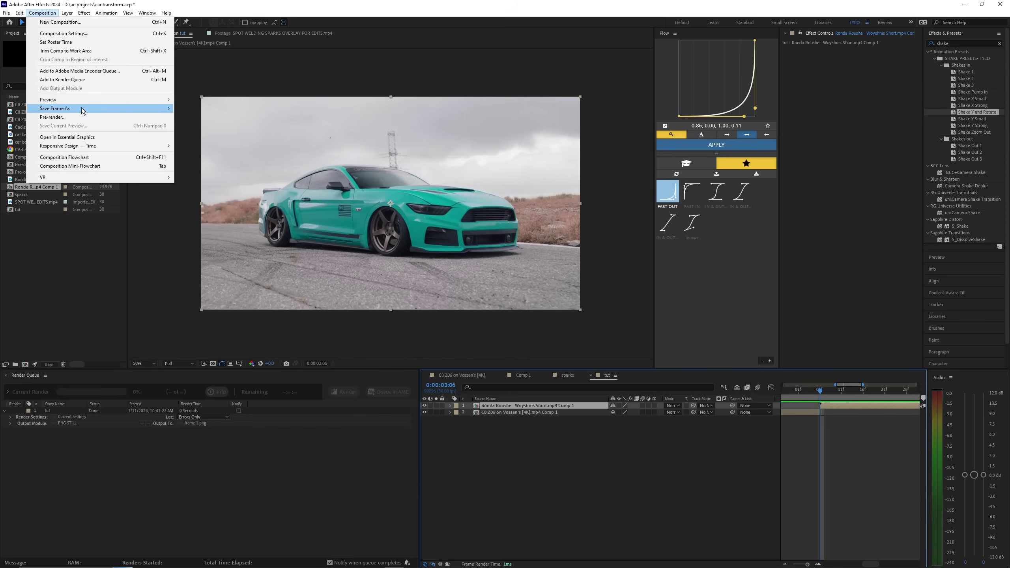
left_click(199, 113)
left_click(54, 430)
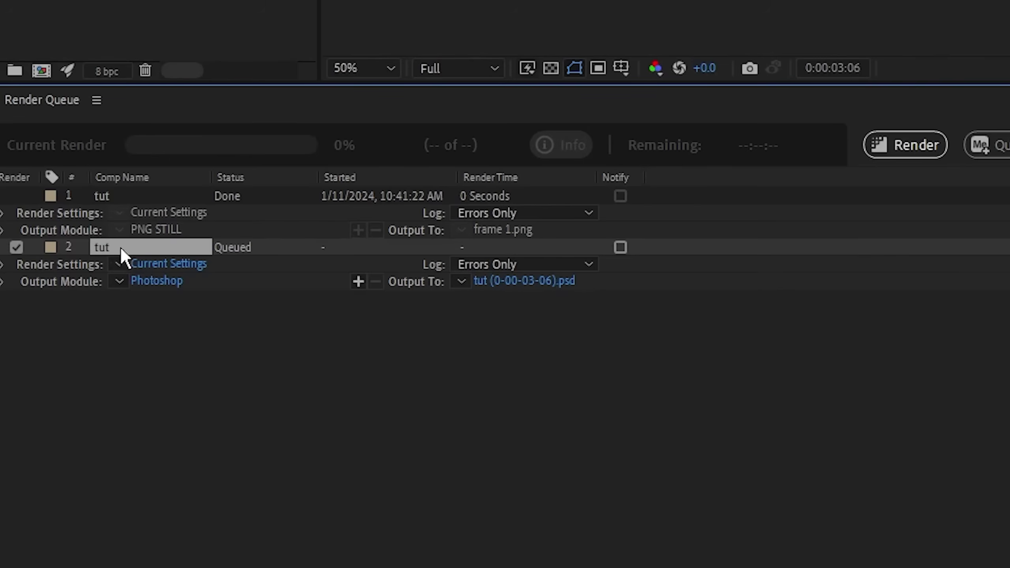
Set the second still's output module to PNG STILL and render it as frame 2
left_click(119, 281)
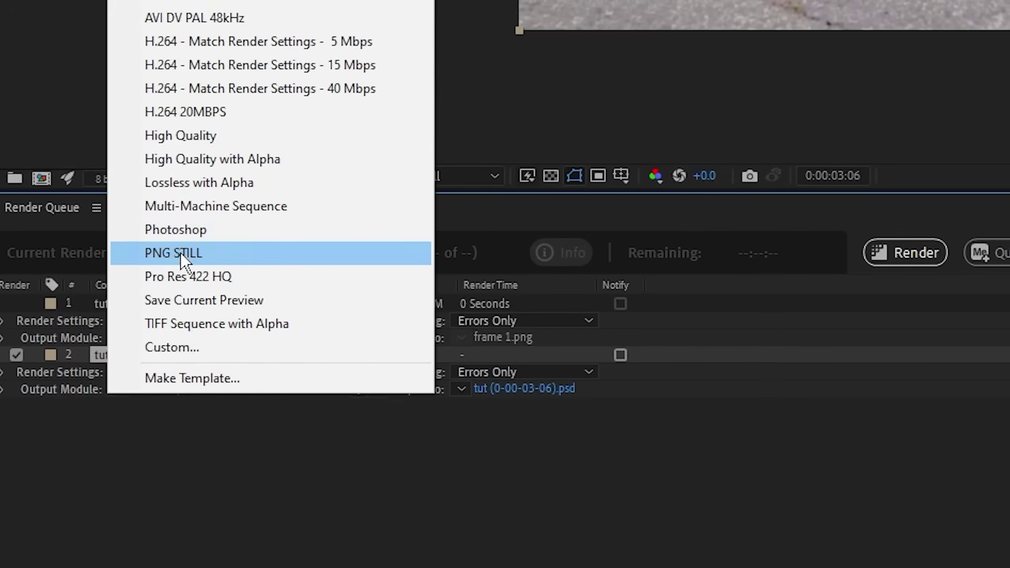
left_click(169, 148)
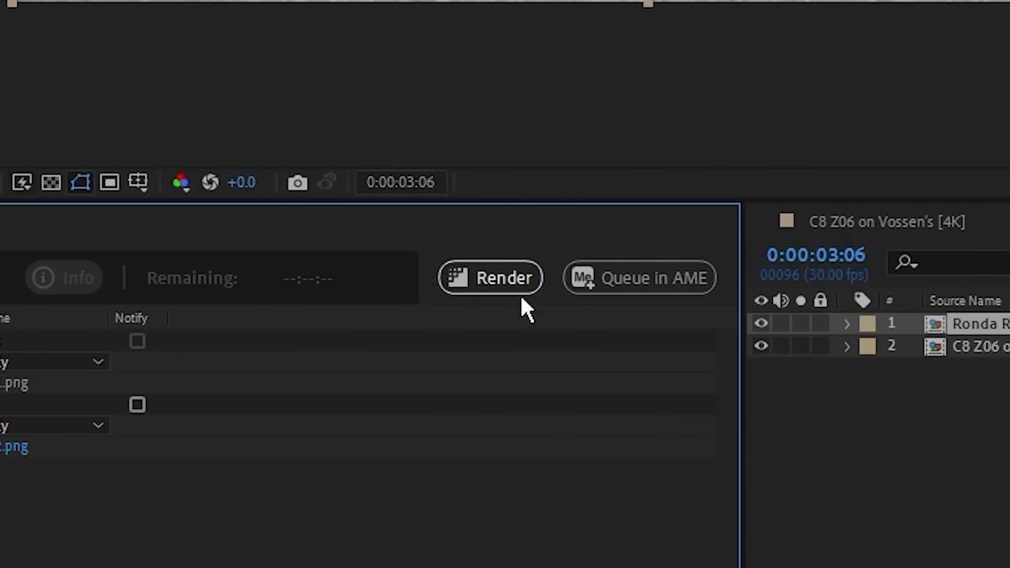
left_click(904, 252)
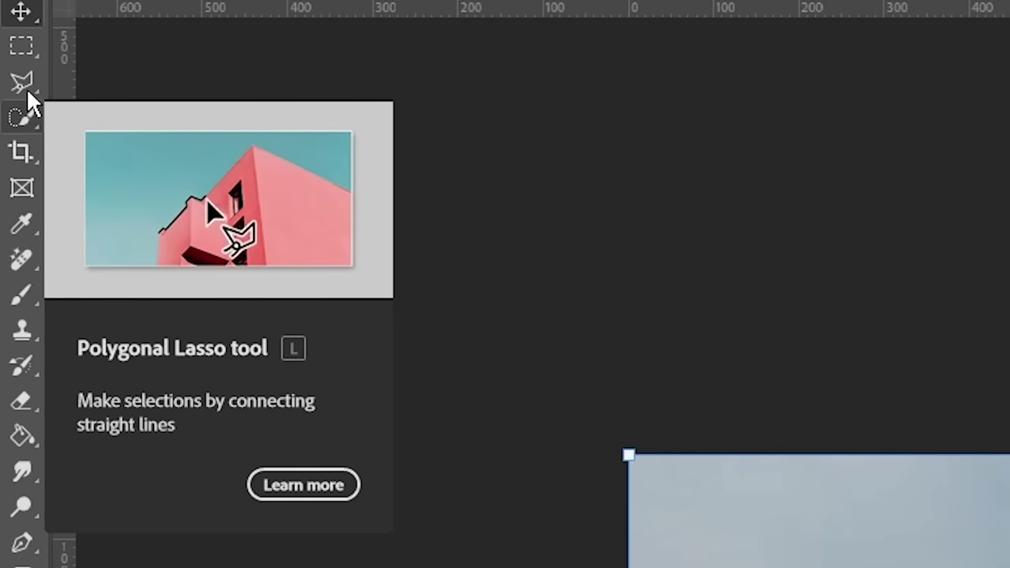
In Photoshop, outline the blue car with the Polygonal Lasso tool and remove it using Generative Fill without a prompt
left_click(8, 61)
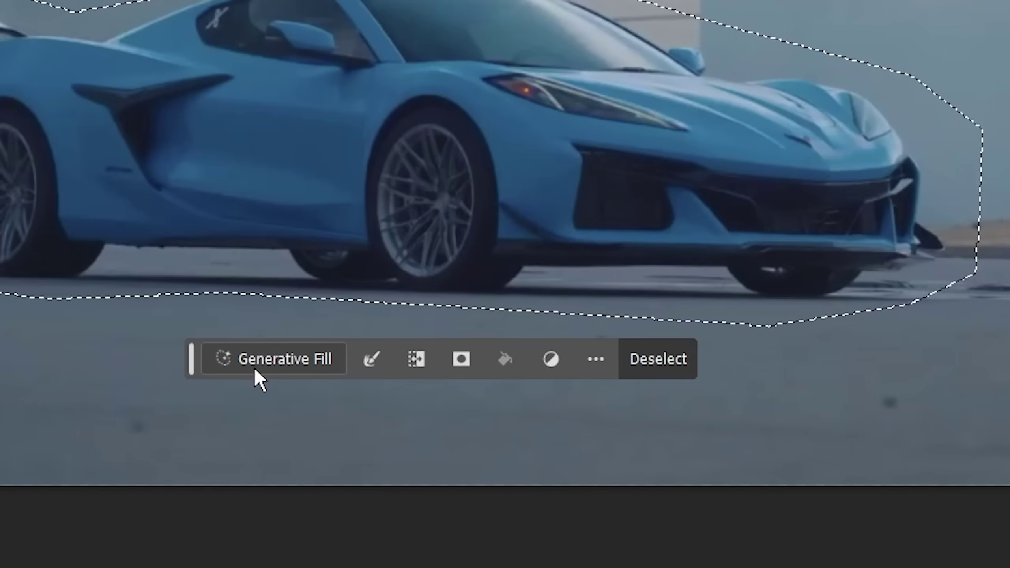
left_click(257, 367)
left_click(664, 366)
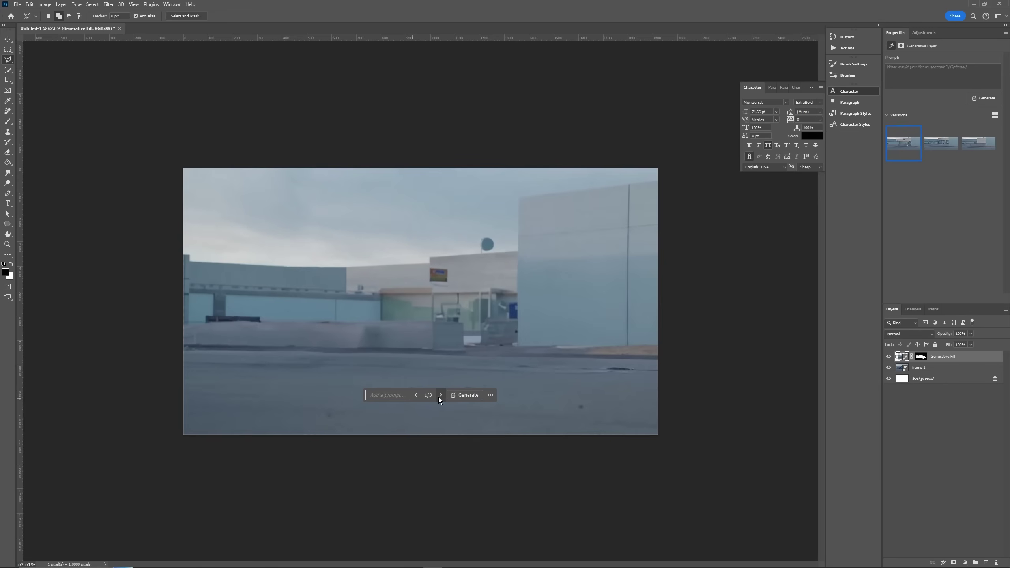
Compare the generated background variations, keep the second one, and deselect the Generative Fill layer
left_click(440, 395)
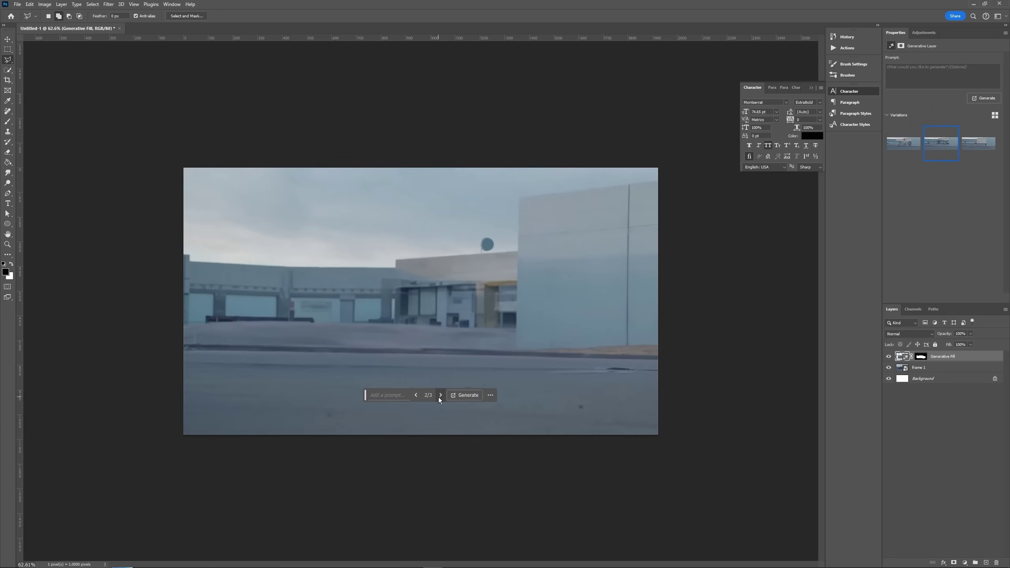
left_click(440, 395)
left_click(416, 395)
left_click(8, 39)
left_click(77, 77)
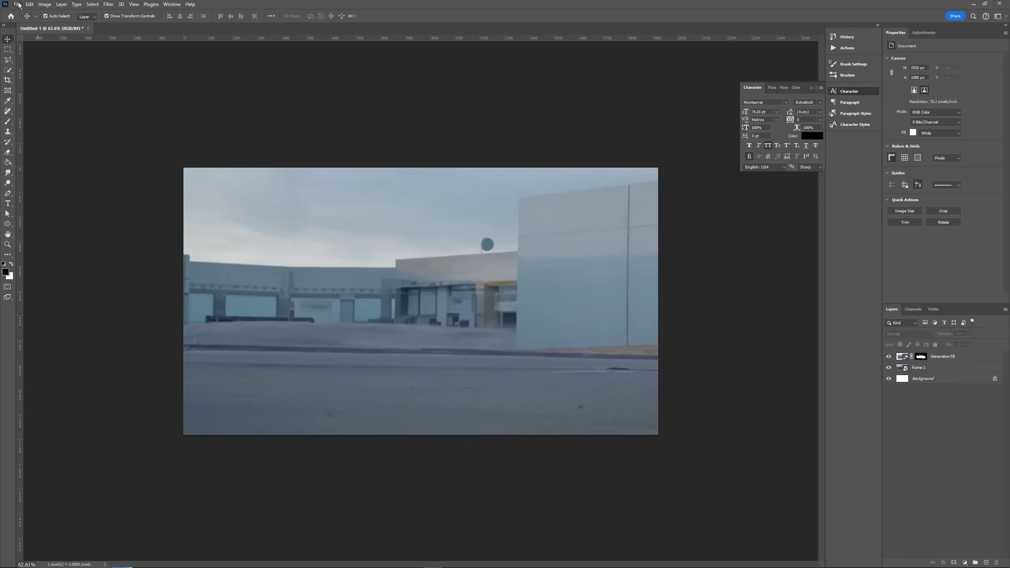
Export the car-free background of frame 1 with Export As, as frame 1 CAR.jpg
left_click(17, 4)
mouse_move(51, 145)
left_click(128, 148)
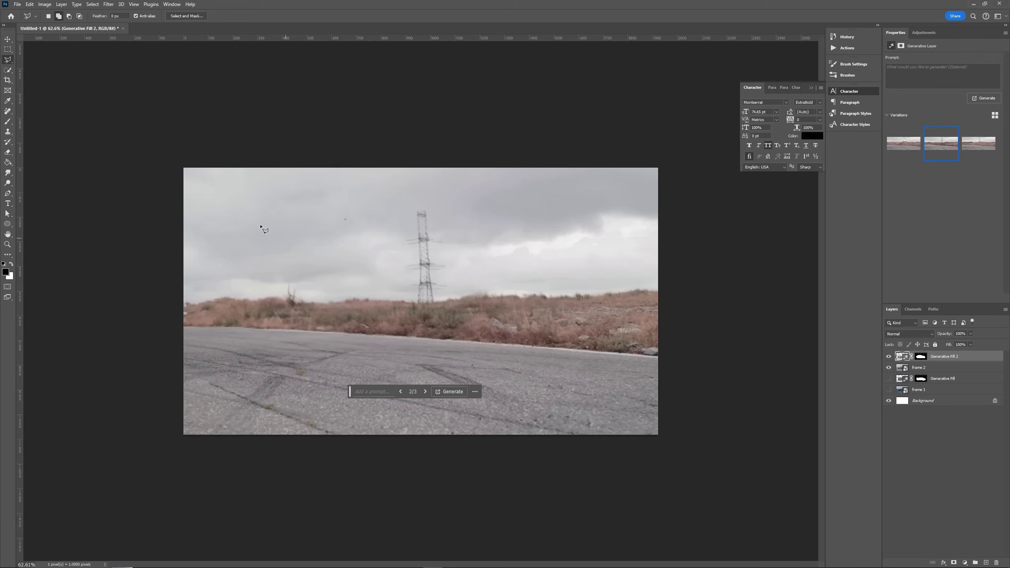
Export the car-free background of frame 2 as frame 2 CAR.jpg and return to After Effects
left_click(26, 5)
left_click(143, 148)
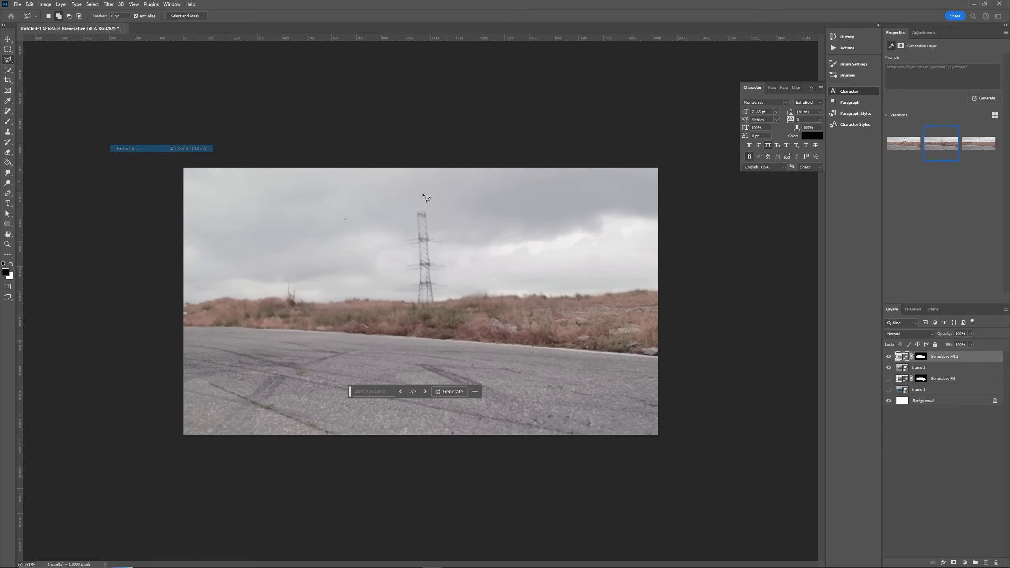
left_click(972, 4)
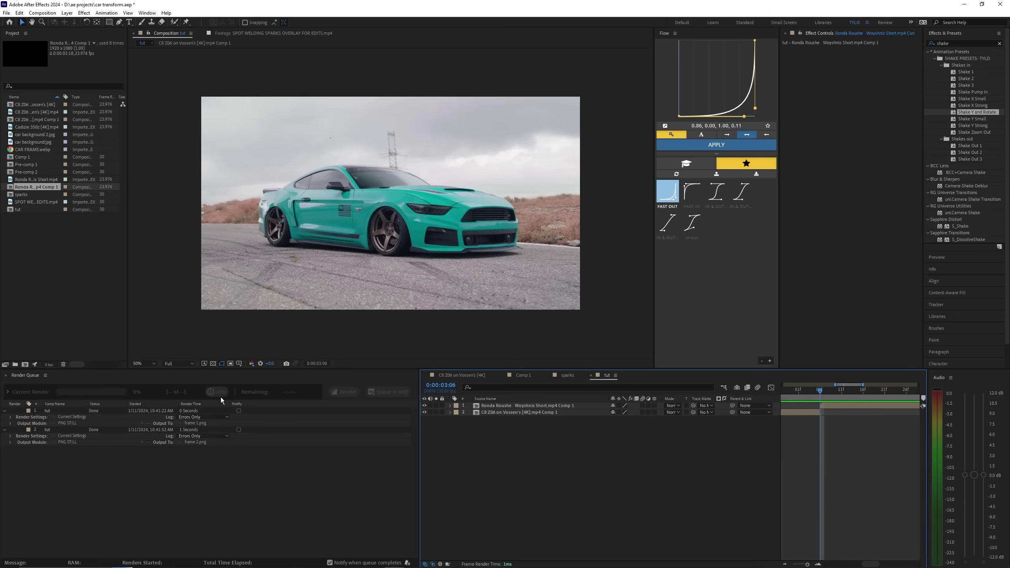
Close the Render Queue and import frame 1 CAR.jpg and frame 2 CAR.jpg into the project
left_click(6, 375)
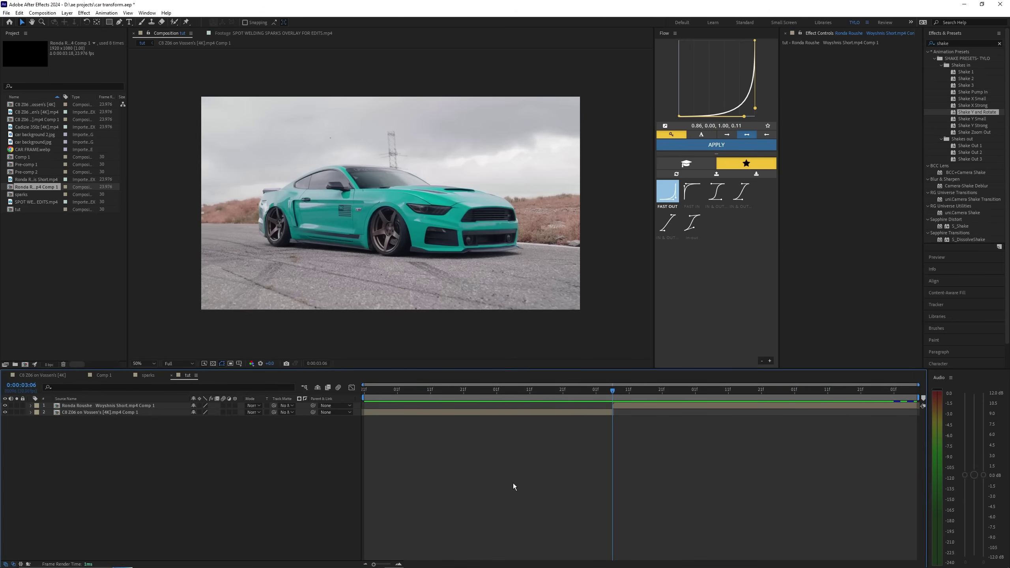
key("alt+Tab")
left_click_drag(65, 253, 49, 282)
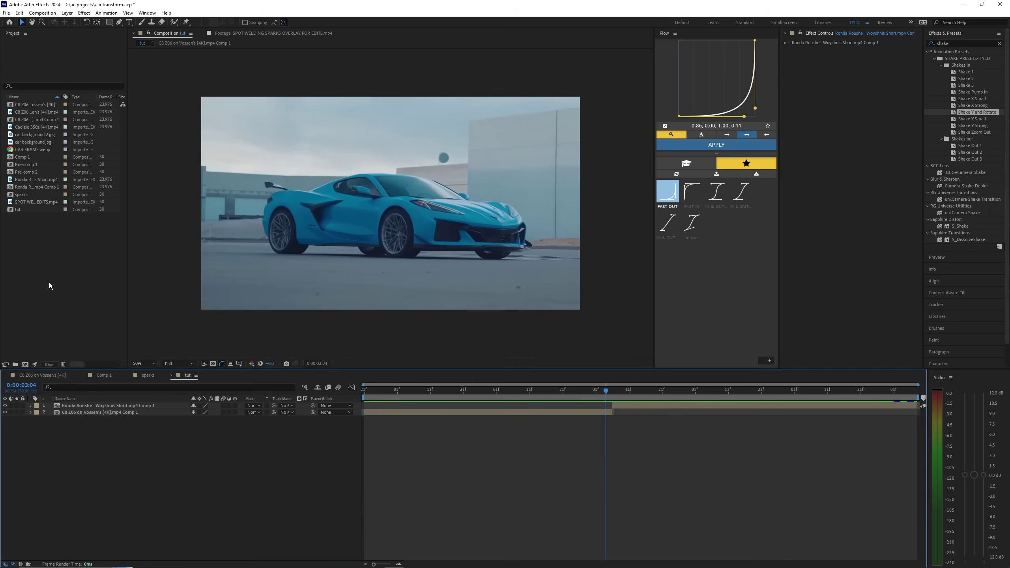
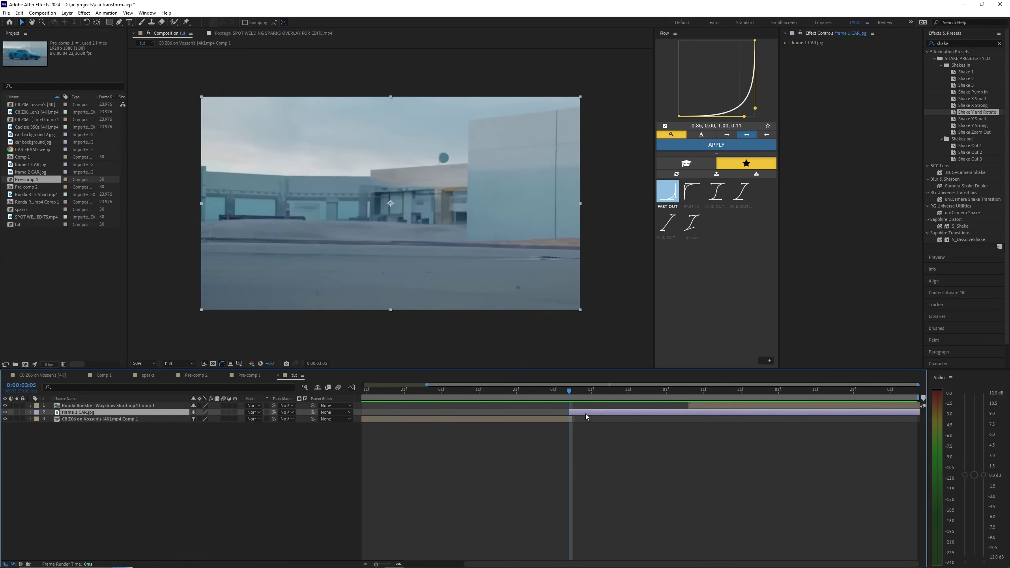
Trim the frame 1 CAR.jpg layer to end at 0:00:03:25 and place frame 2 CAR.jpg directly after it above
key("space")
left_click(650, 417)
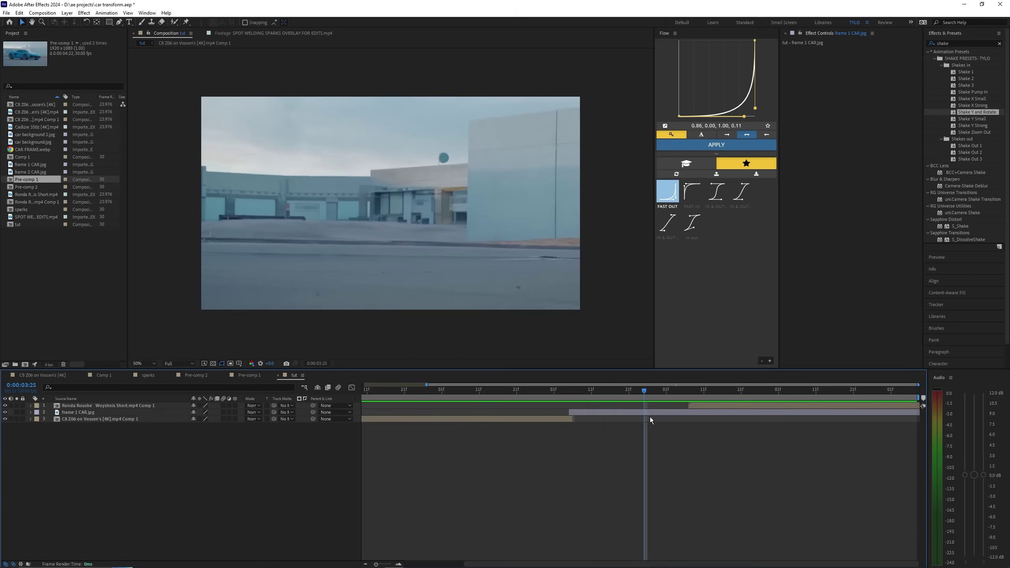
left_click(643, 413)
key("alt+bracketright")
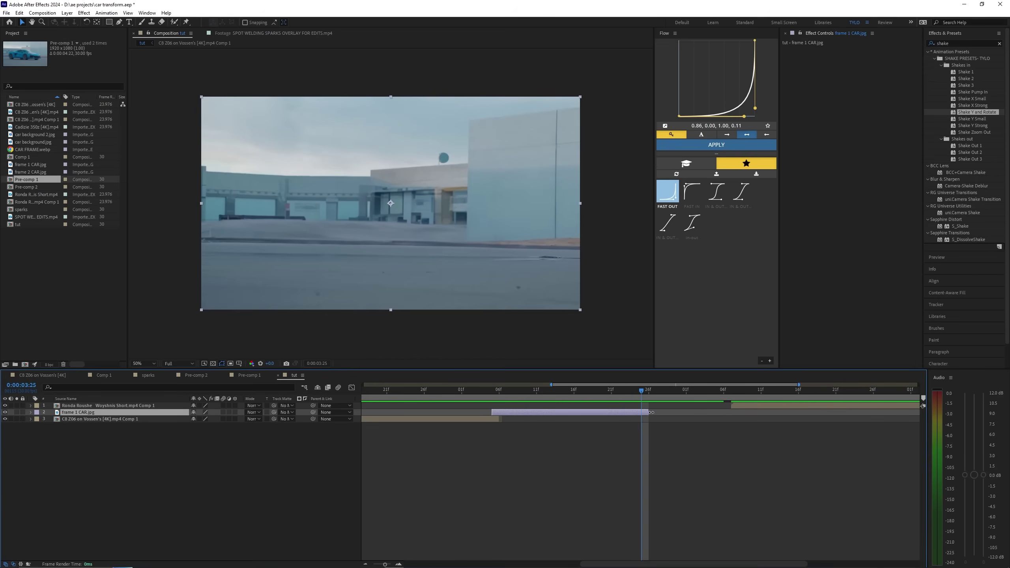
left_click_drag(32, 172, 652, 411)
Move the frame 2 CAR.jpg layer to start at 0:00:03:15, halfway along frame 1 CAR.jpg, and trim its end to 0:00:03:25
scroll(675, 438, "up", 2)
key("shift+Page_Up")
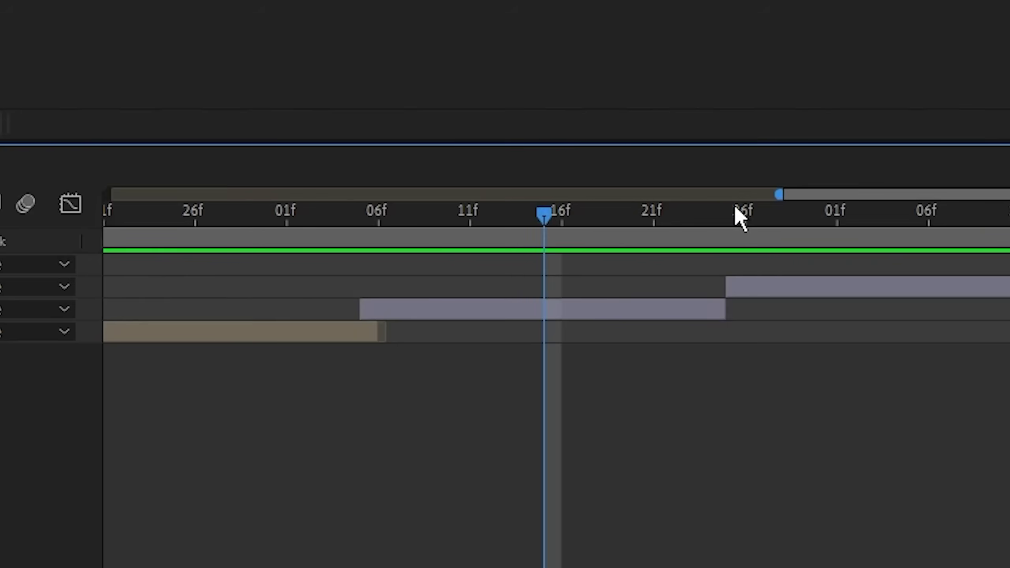
left_click(489, 416)
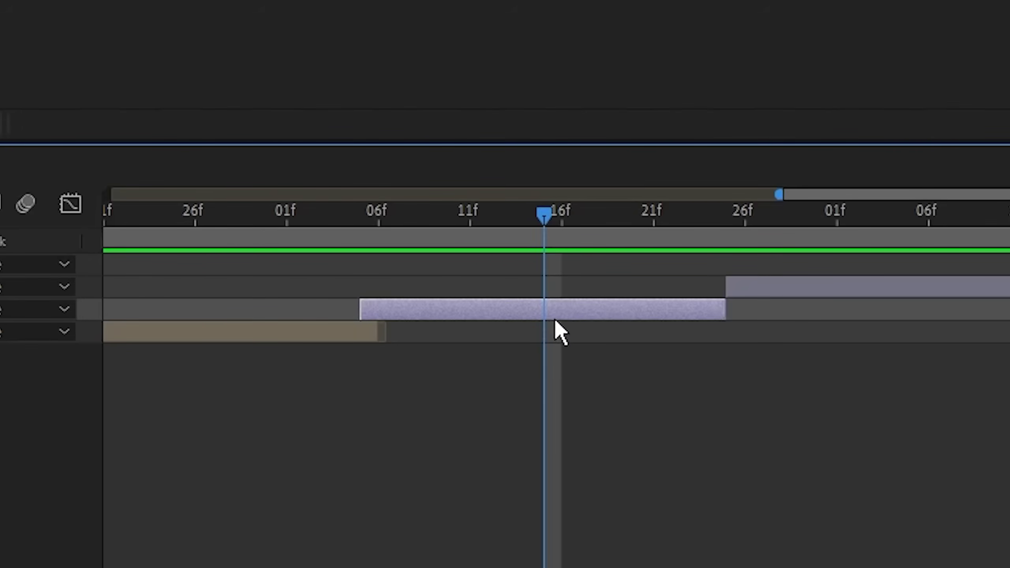
left_click_drag(787, 293, 611, 304)
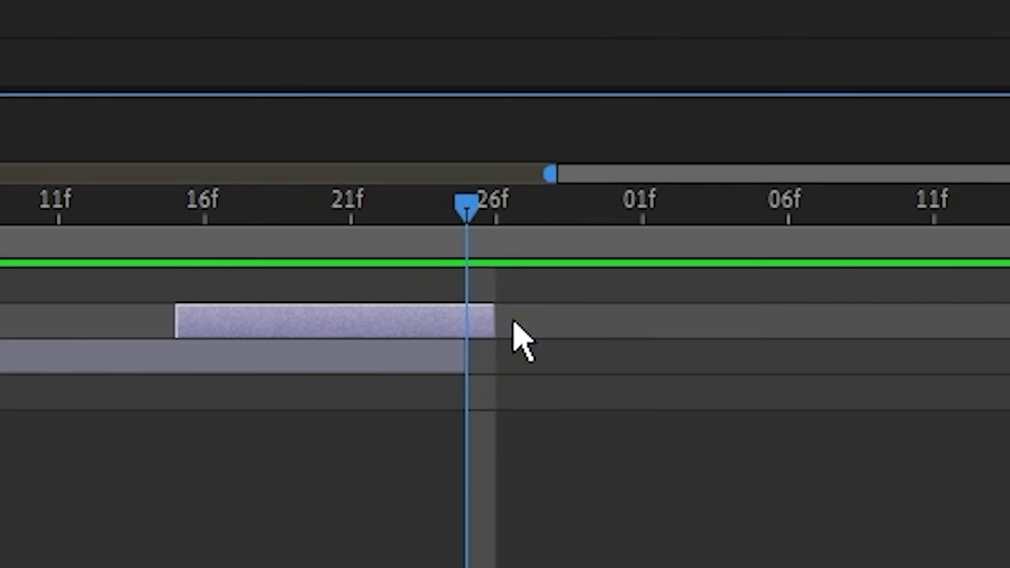
left_click_drag(747, 286, 740, 286)
Move the second car clip's layer to start at 0:00:03:25, directly where the two background stills end
left_click(471, 412)
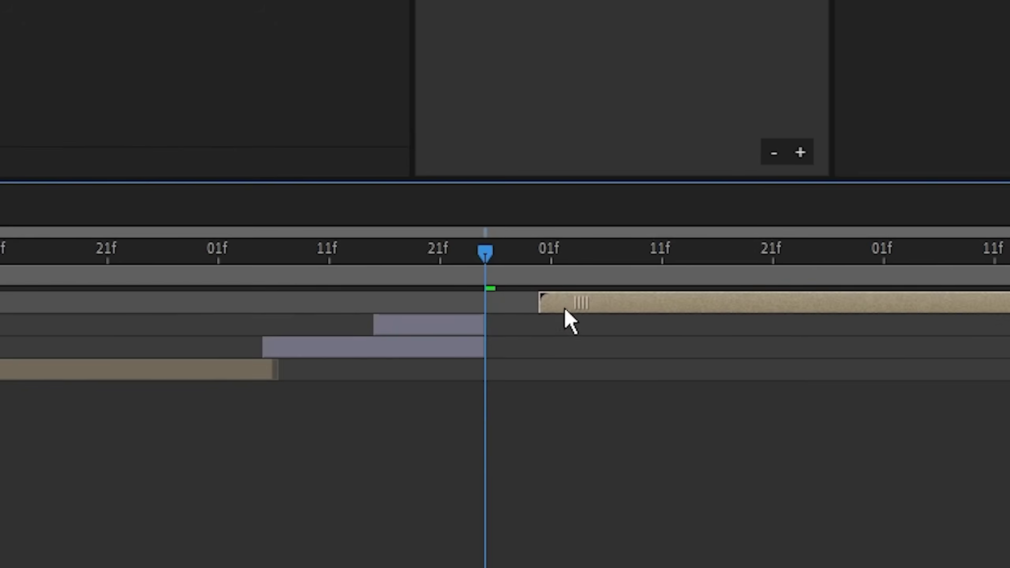
left_click_drag(563, 306, 522, 315)
mouse_move(484, 252)
left_mouse_down()
mouse_move(453, 250)
mouse_move(490, 252)
left_mouse_up()
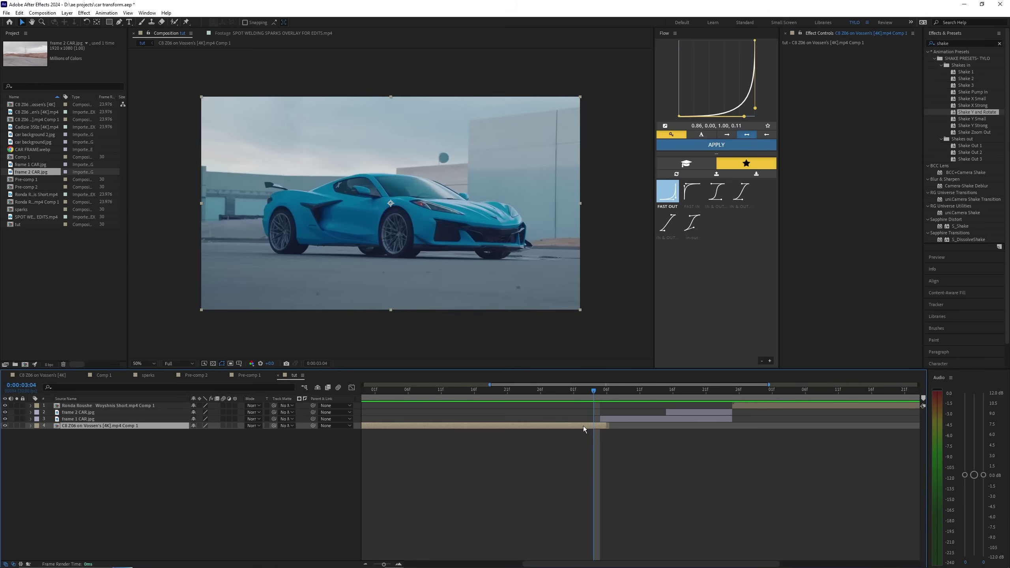
Duplicate the first car clip above frame 1 CAR.jpg, apply Freeze Frame at 0:00:03:04 and trim the copy to start there
key("ctrl+d")
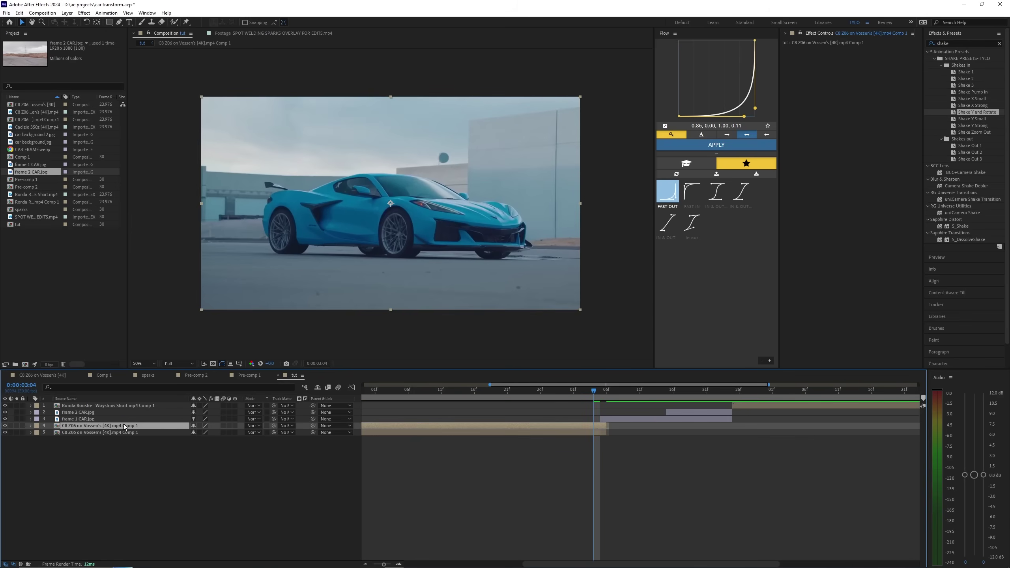
key("ctrl+bracketright")
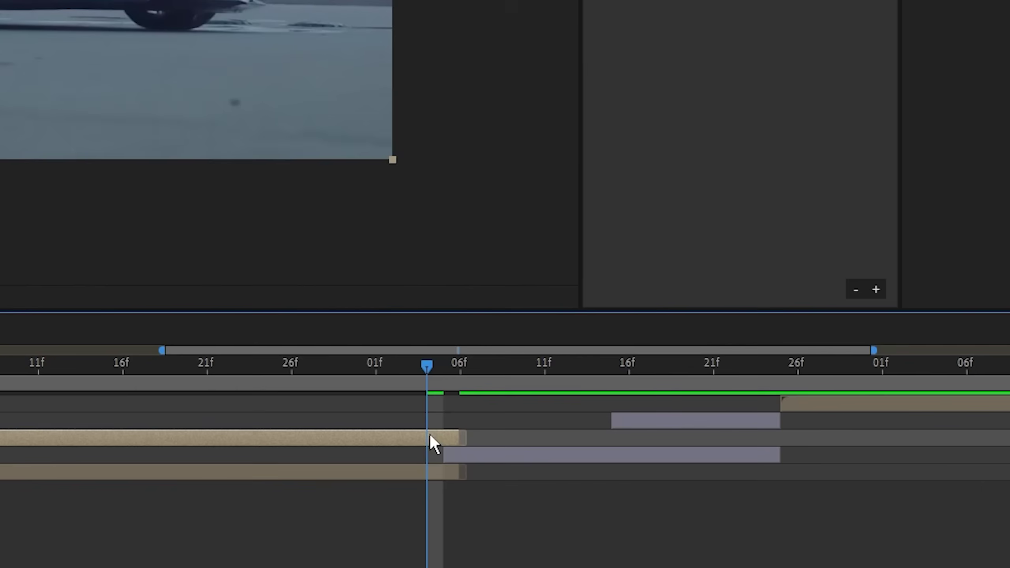
right_click(595, 416)
mouse_move(625, 225)
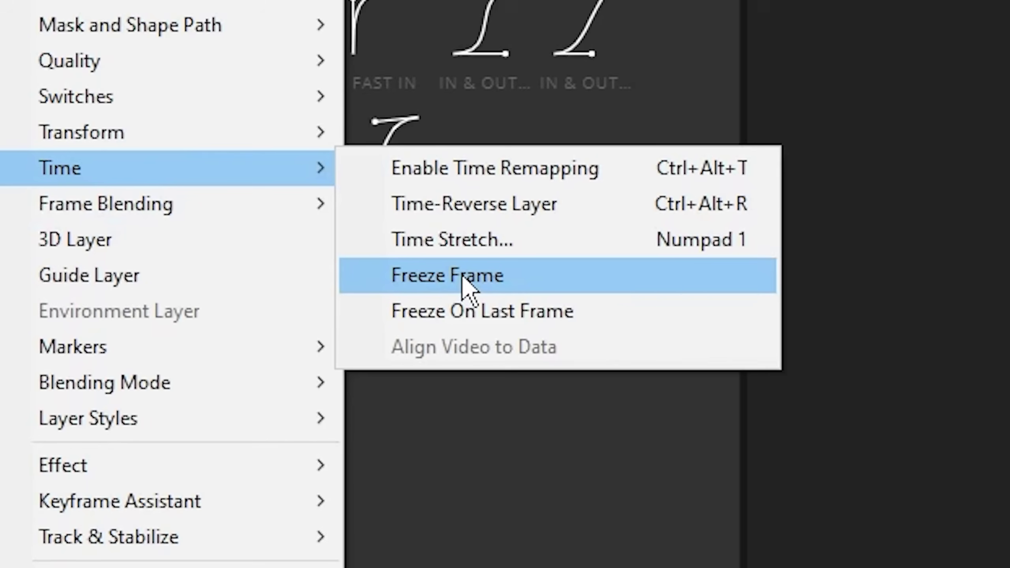
left_click(716, 243)
key("alt+bracketleft")
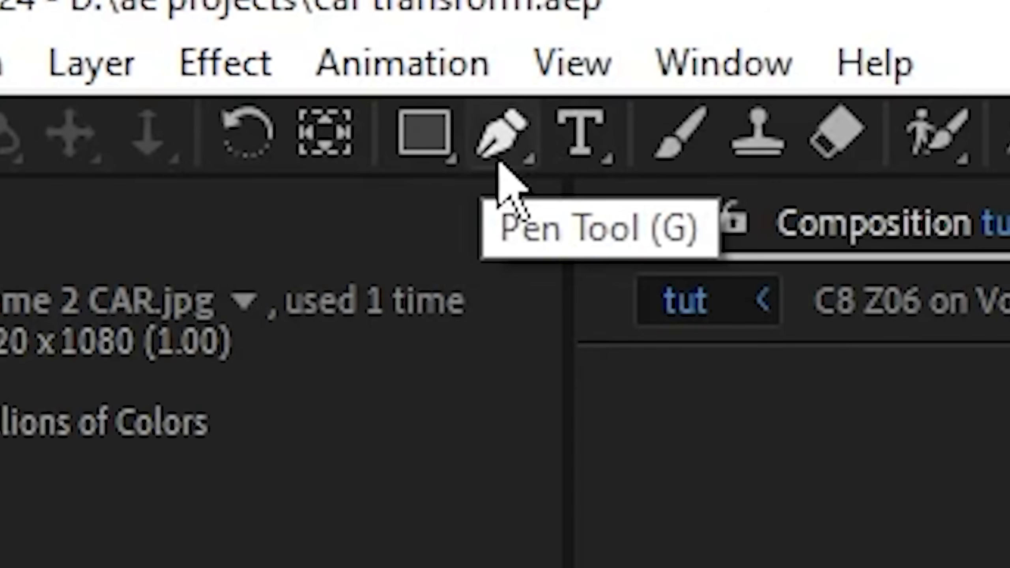
Draw a Pen tool mask around the car's front end, covering the hood, bumper and far front wheel, on the frozen layer
left_click(119, 22)
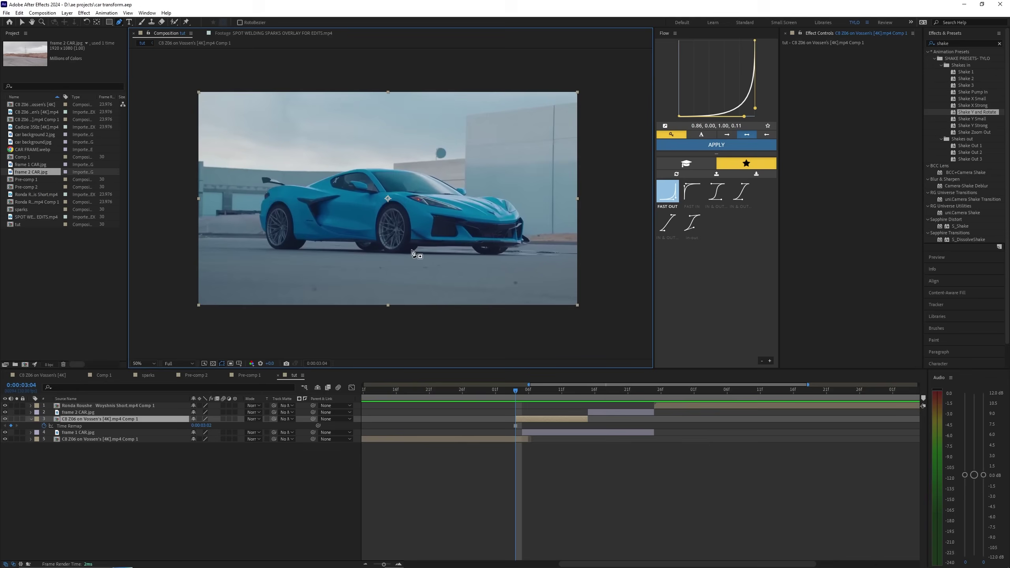
scroll(406, 255, "up", 1)
left_click_drag(406, 257, 370, 259)
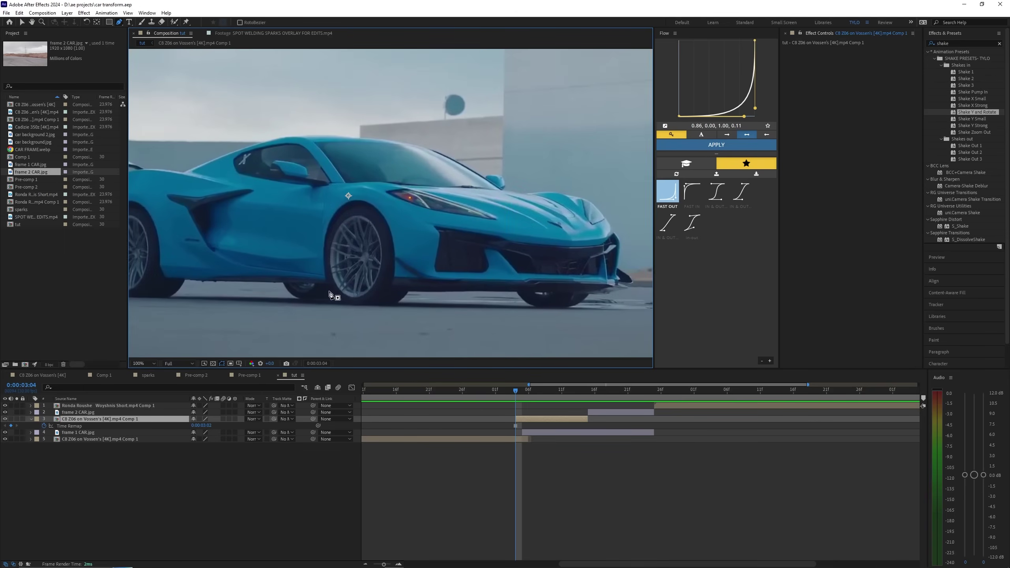
left_click_drag(332, 290, 339, 296)
left_click(383, 306)
left_click(387, 306)
left_click(396, 302)
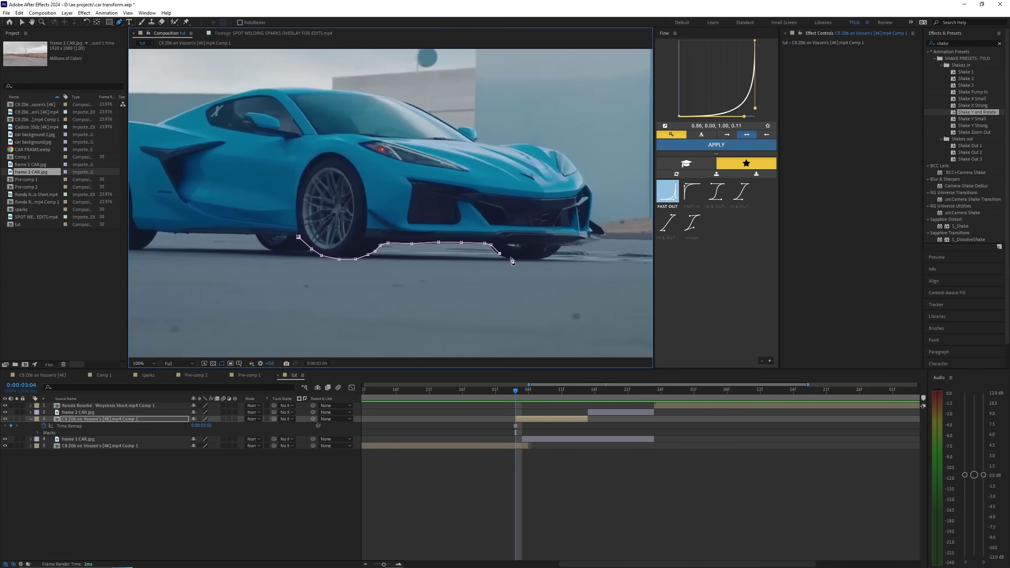
left_click(510, 256)
left_click(521, 261)
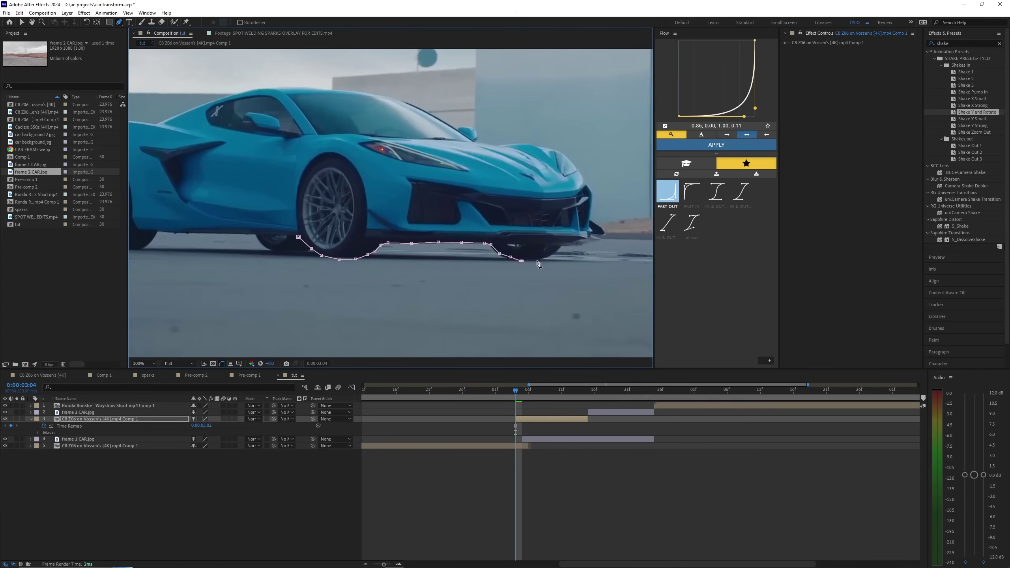
left_click(542, 259)
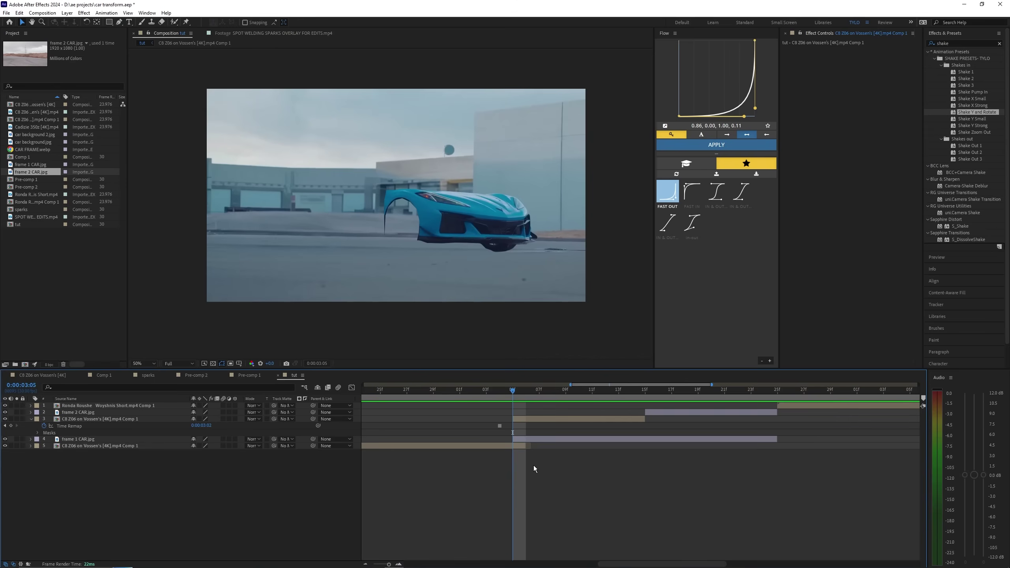
Duplicate the masked front-end layer and delete Mask 1 from the upper copy
left_click(526, 421)
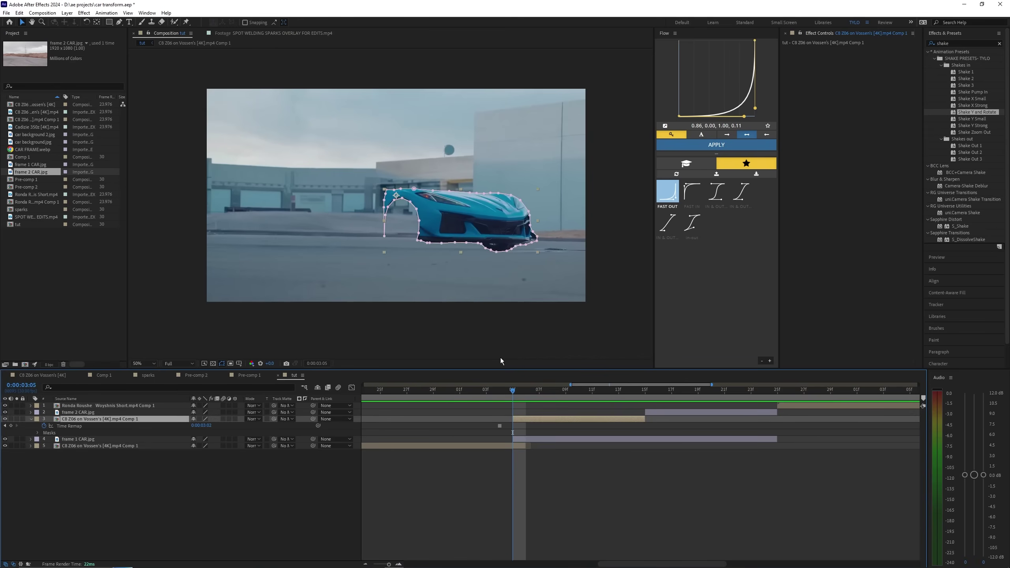
left_click(526, 427)
left_click(524, 419)
left_click(525, 427)
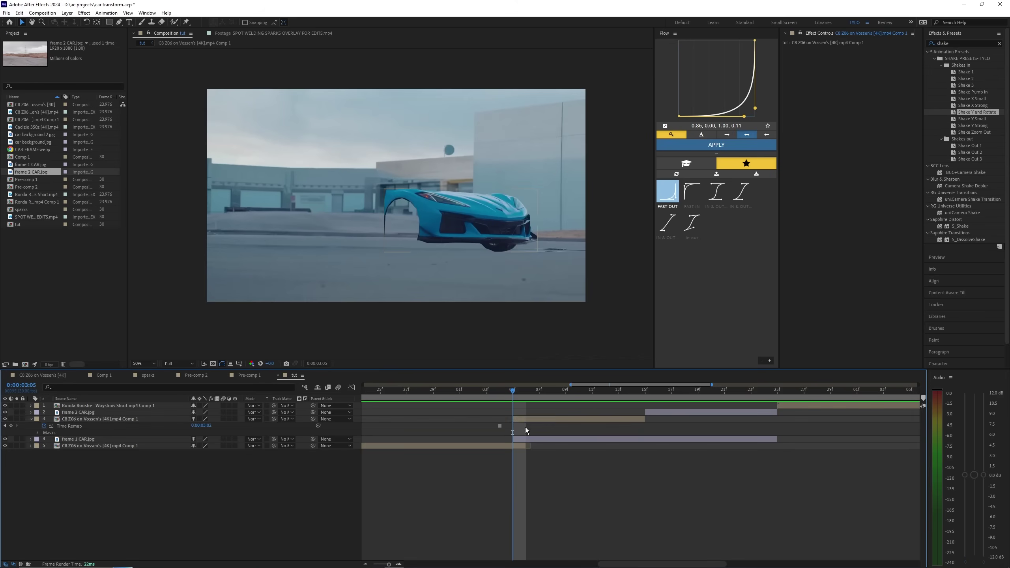
left_click(524, 420)
left_click(525, 430)
left_click(522, 420)
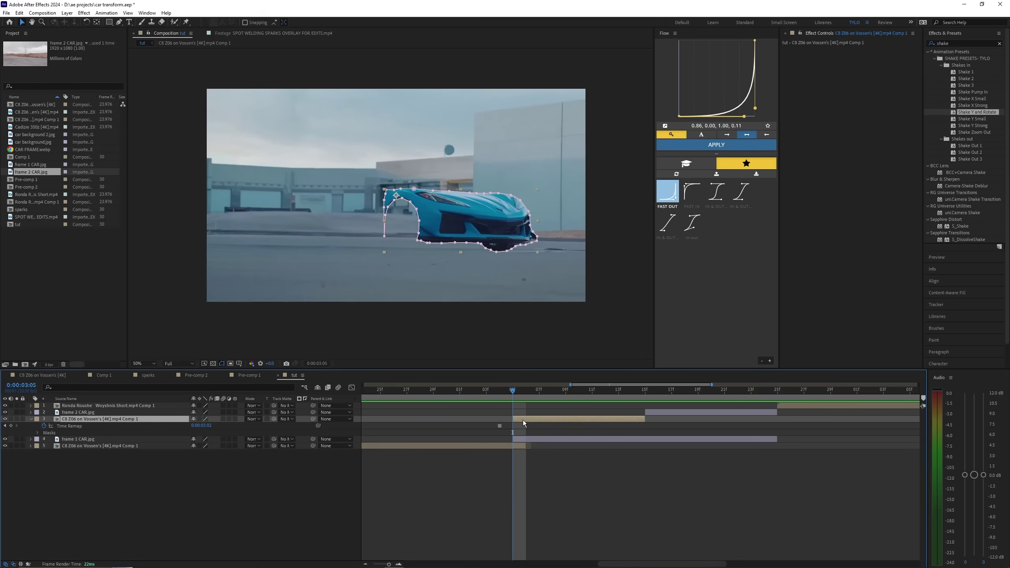
key("ctrl+d")
key("m")
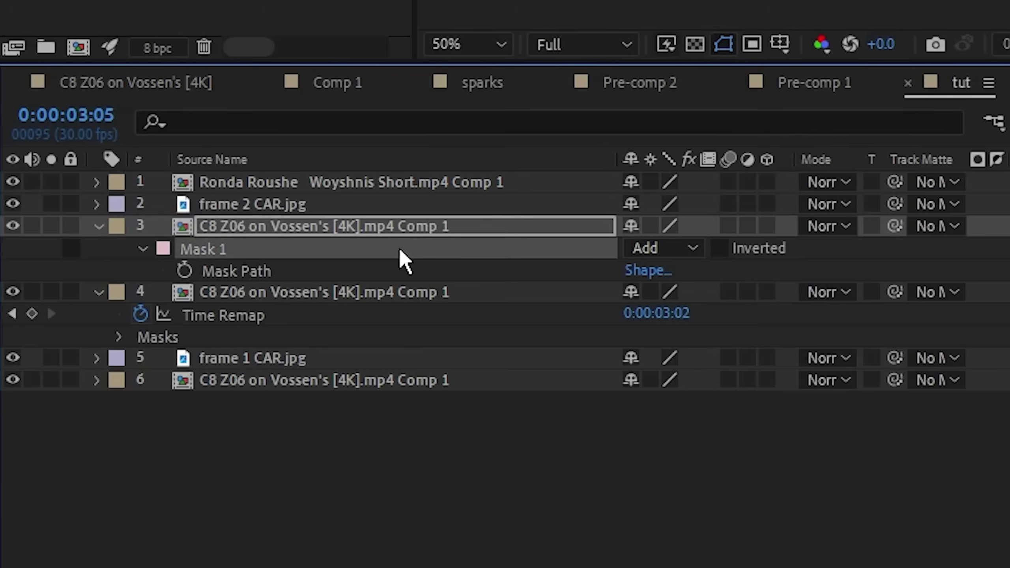
key("Delete")
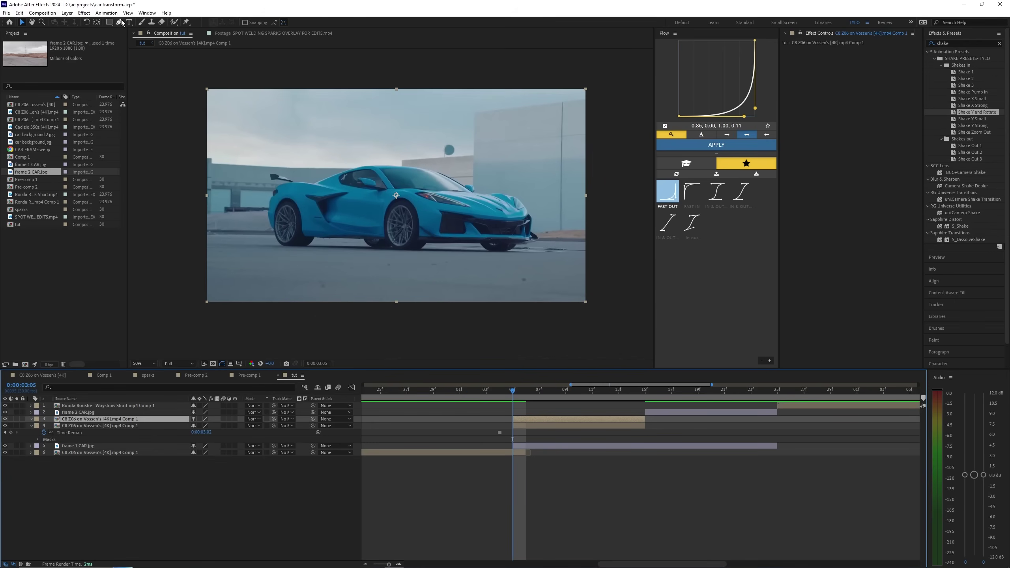
Draw a closed Pen tool mask around the car's near front wheel on the unmasked copy
left_click(119, 22)
scroll(428, 233, "up", 1)
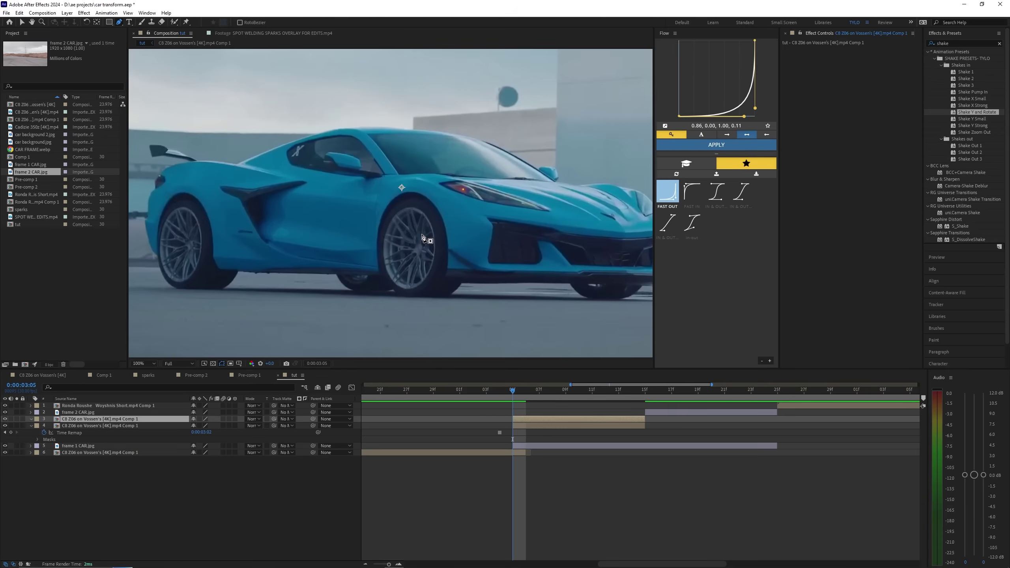
left_click_drag(427, 233, 437, 201)
left_click(444, 267)
left_click(444, 267)
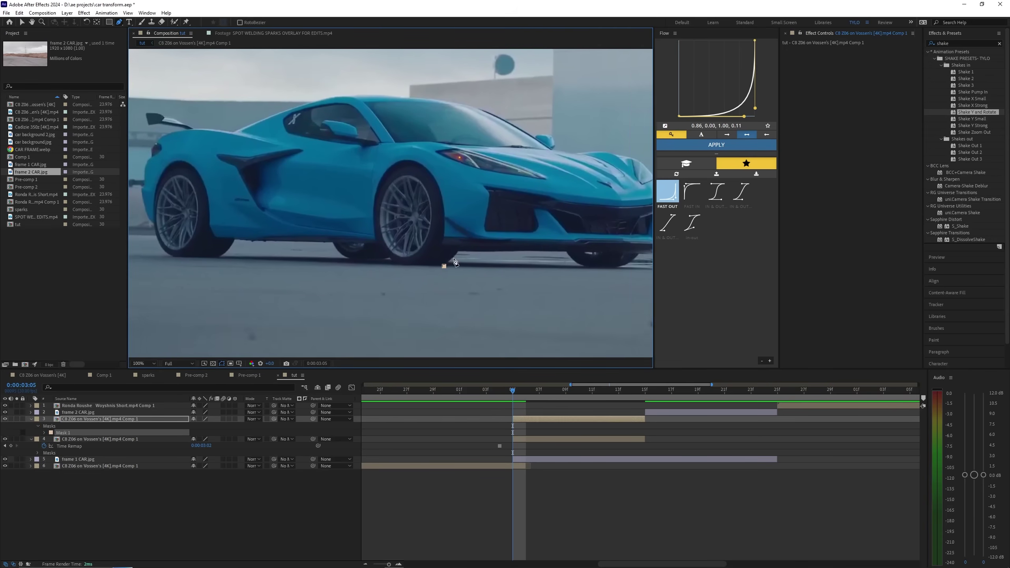
left_click(444, 238)
left_click(445, 211)
left_click(442, 199)
left_click(440, 186)
left_click(430, 172)
left_click(375, 214)
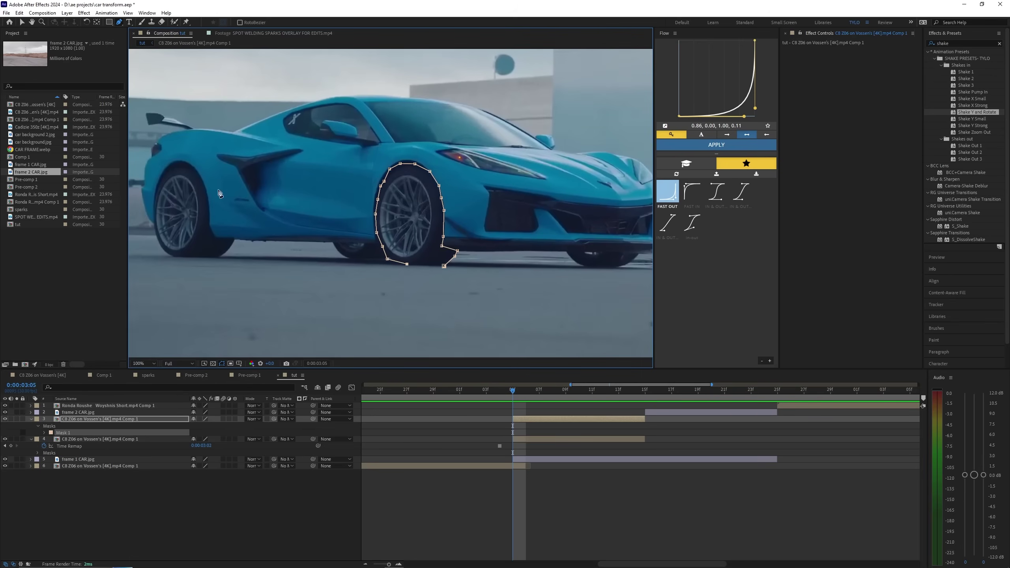
left_click_drag(219, 194, 255, 191)
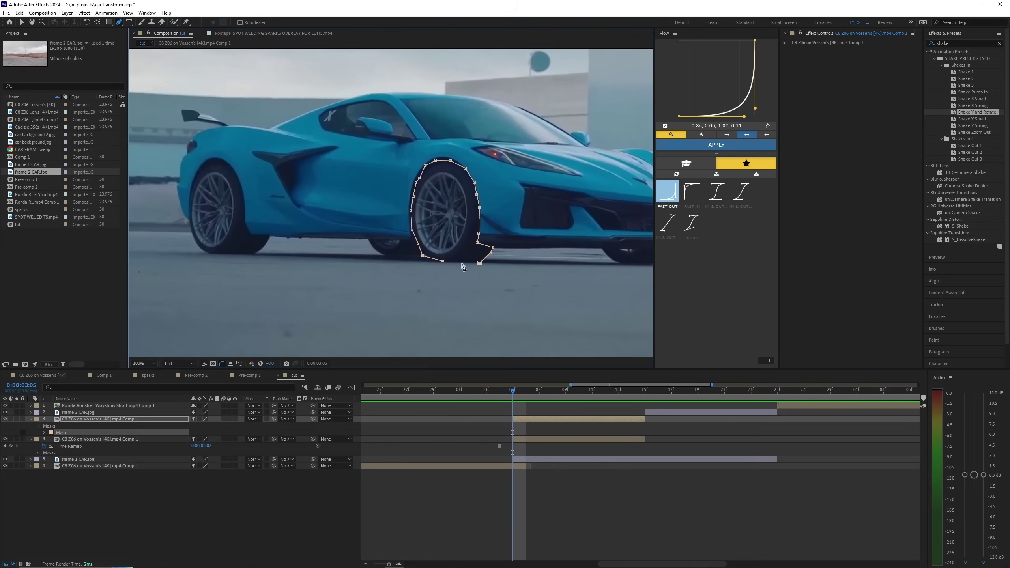
left_click(460, 263)
left_click(478, 263)
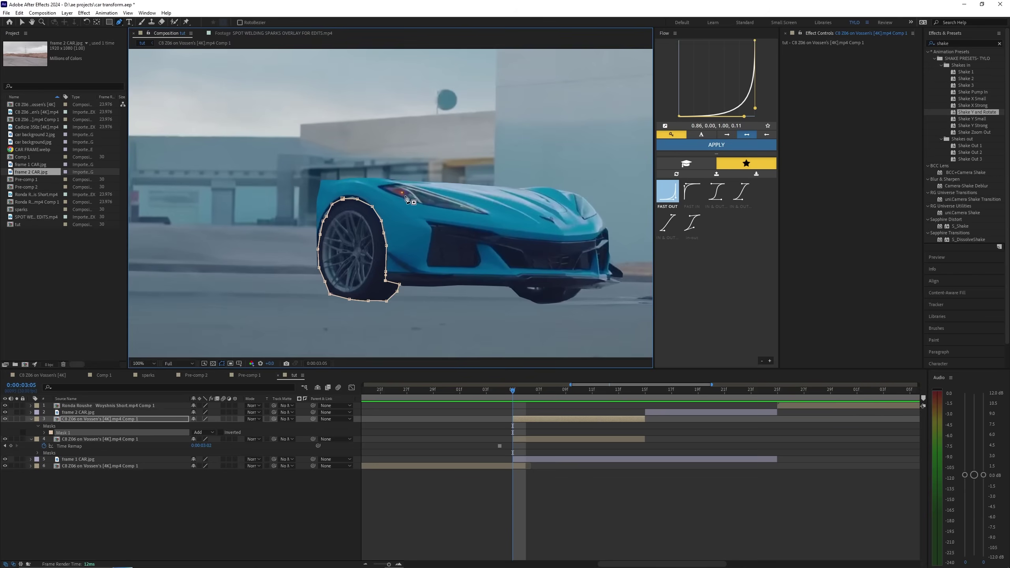
Examine the mask on each frozen car-part layer, from the rear wheel through the body and windshield to the front end
scroll(406, 199, "down", 2)
scroll(395, 193, "up", 2)
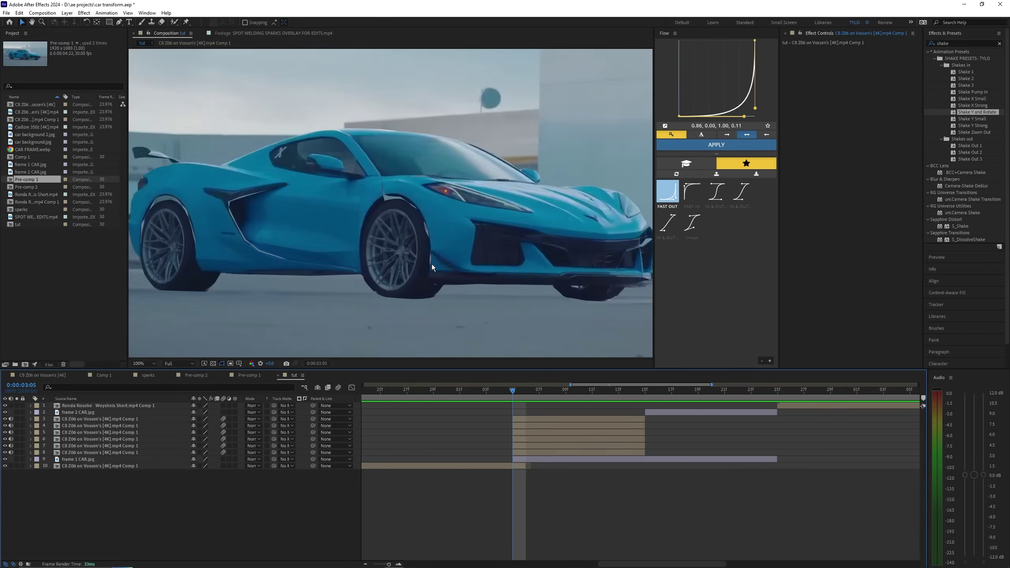
key("comma")
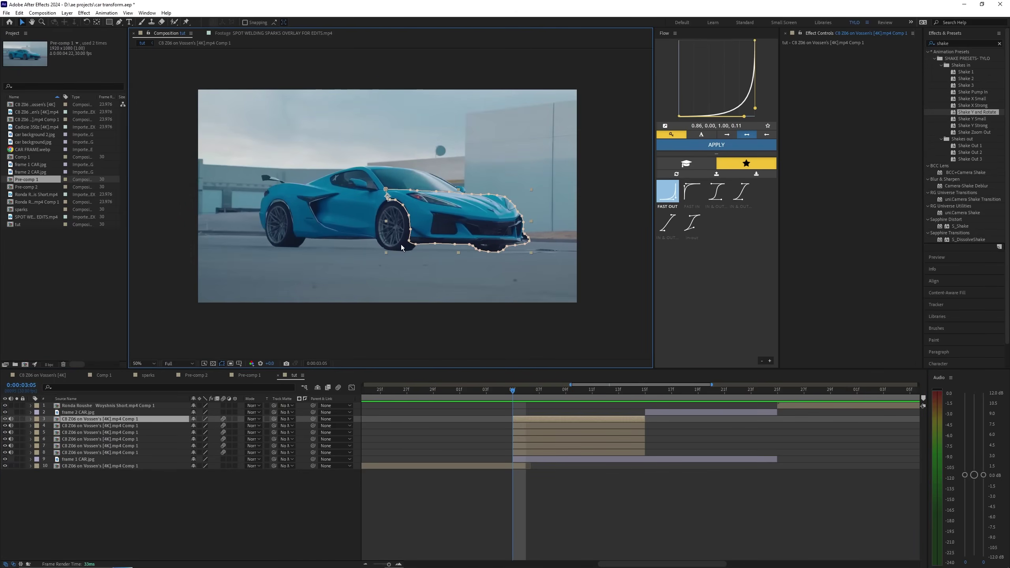
key("period")
left_click_drag(429, 265, 390, 265)
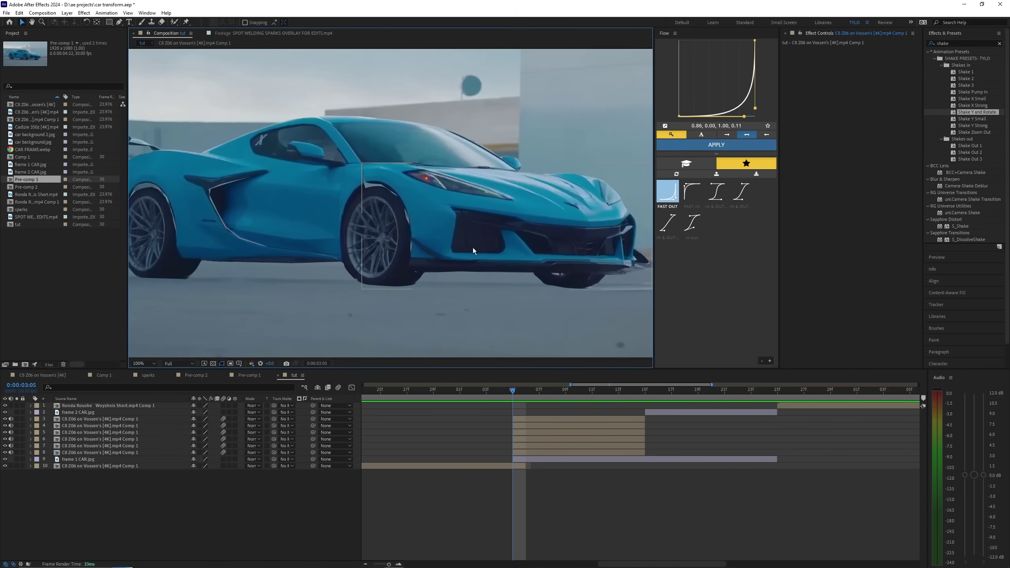
left_click(472, 248)
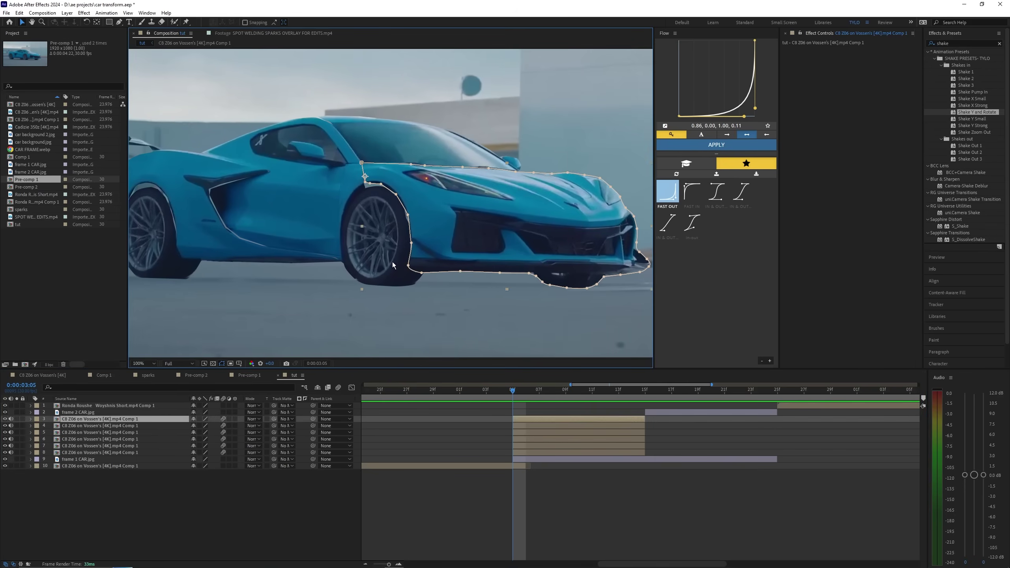
left_click(535, 450)
left_click(534, 446)
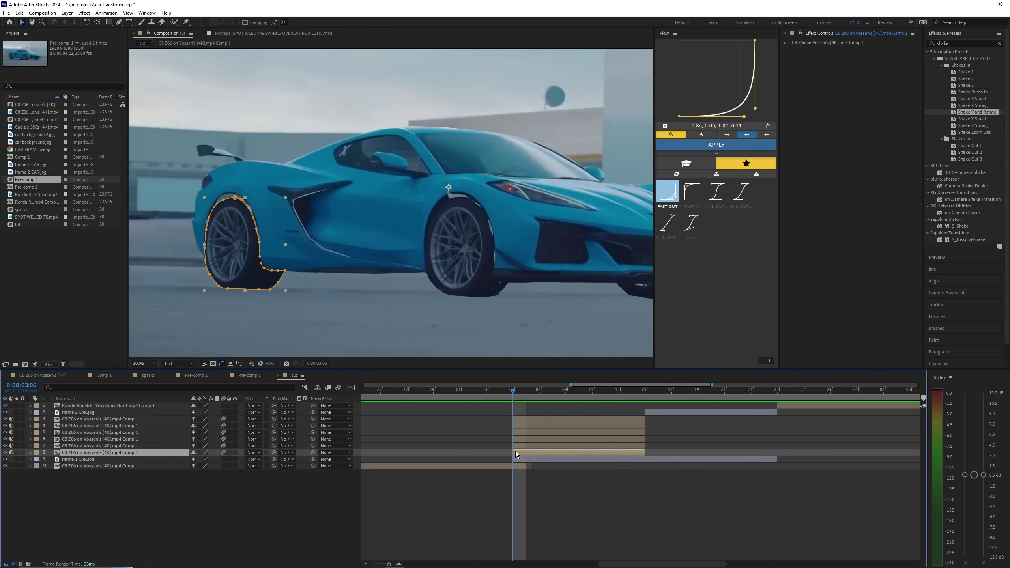
left_click(522, 446)
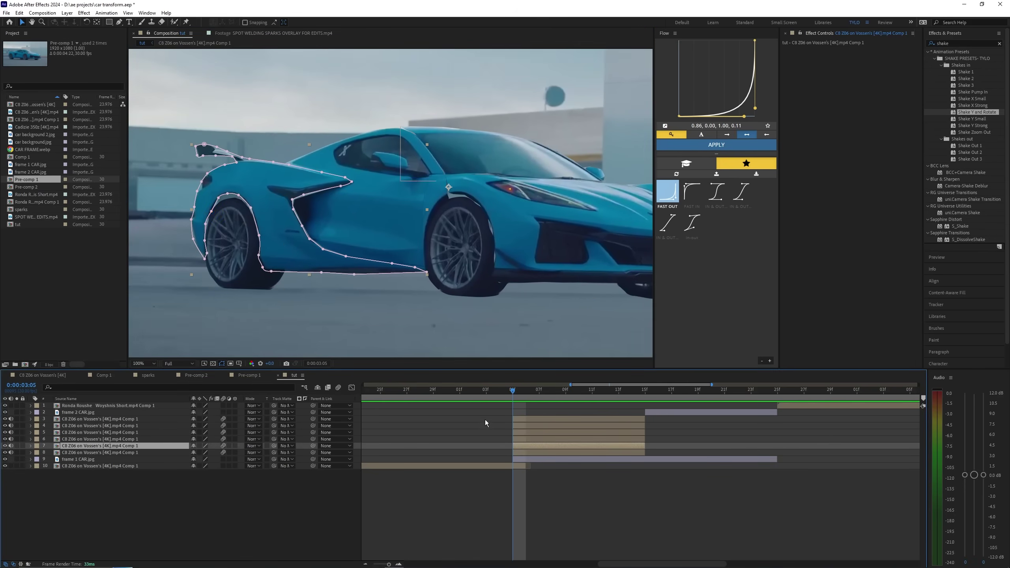
left_click(538, 439)
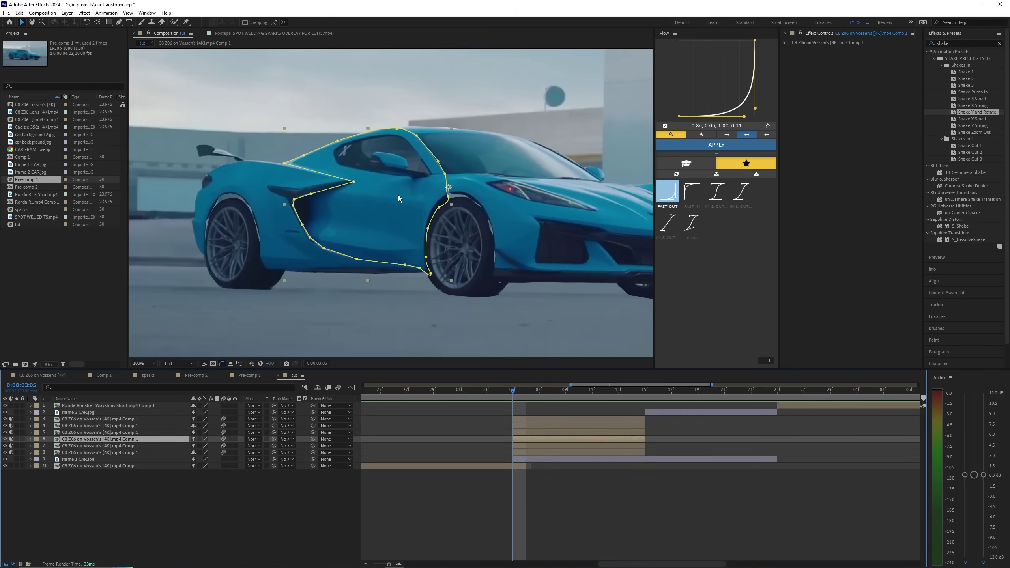
left_click(544, 432)
left_click(541, 426)
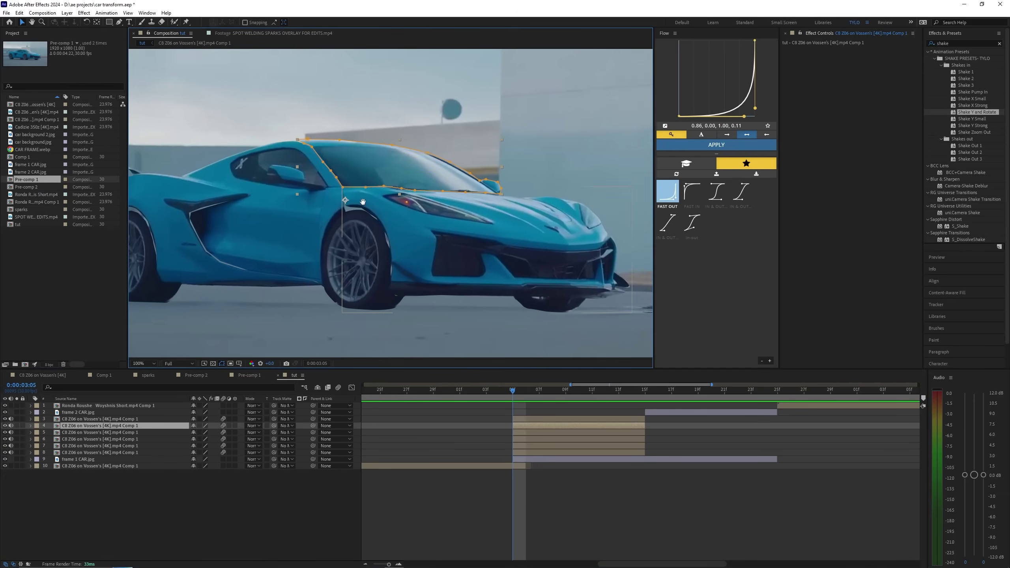
left_click(536, 419)
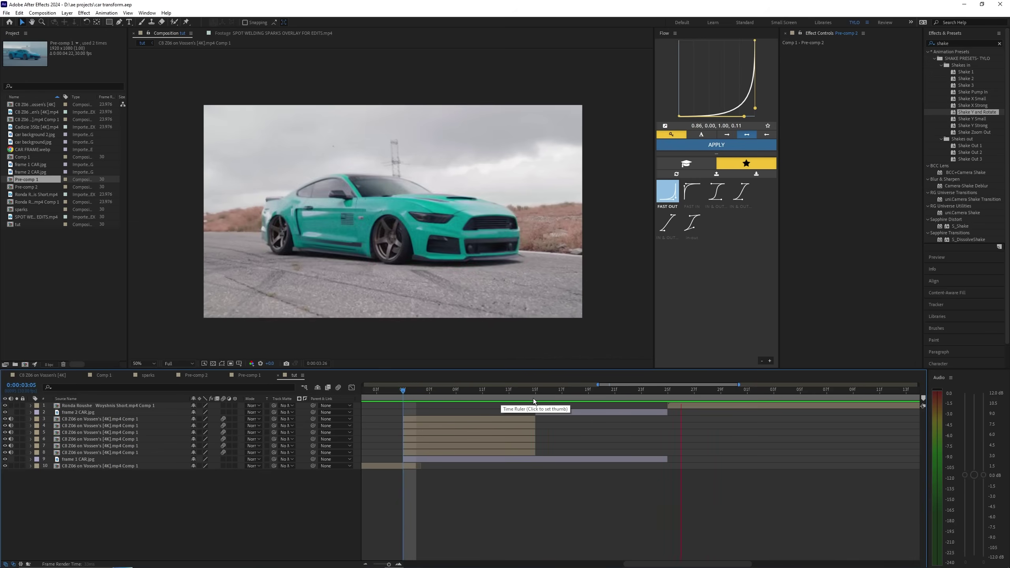
Duplicate the green car's clip layer at 0:00:03:25 and apply Freeze Frame to the upper copy
left_click(535, 398)
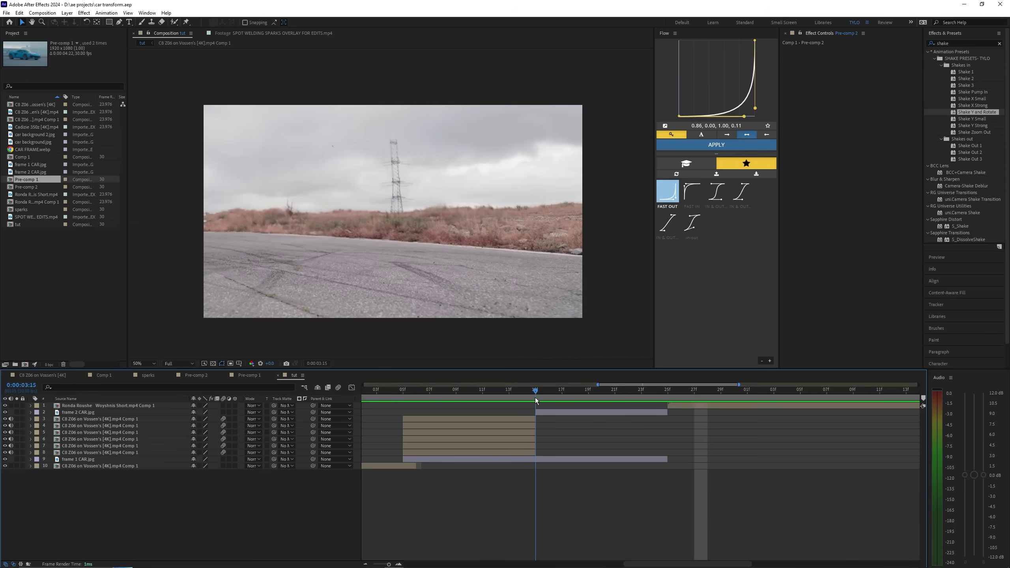
left_click_drag(685, 405, 557, 400)
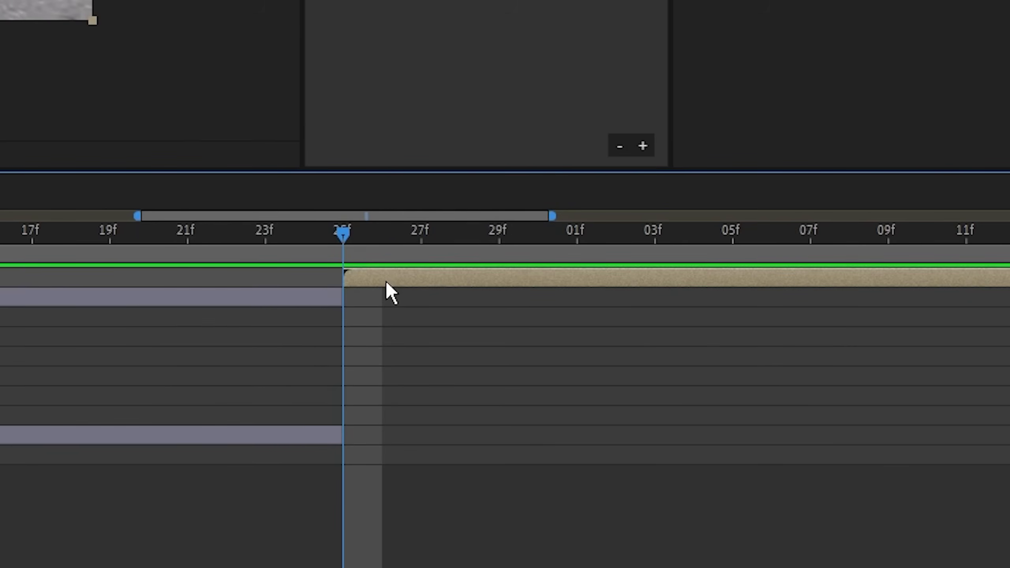
key("ctrl+d")
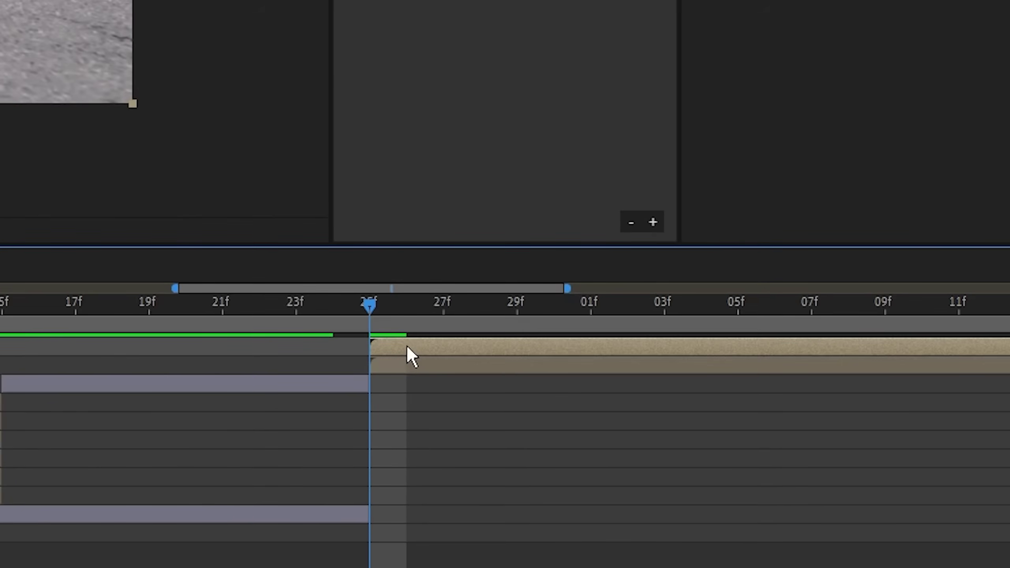
right_click(399, 350)
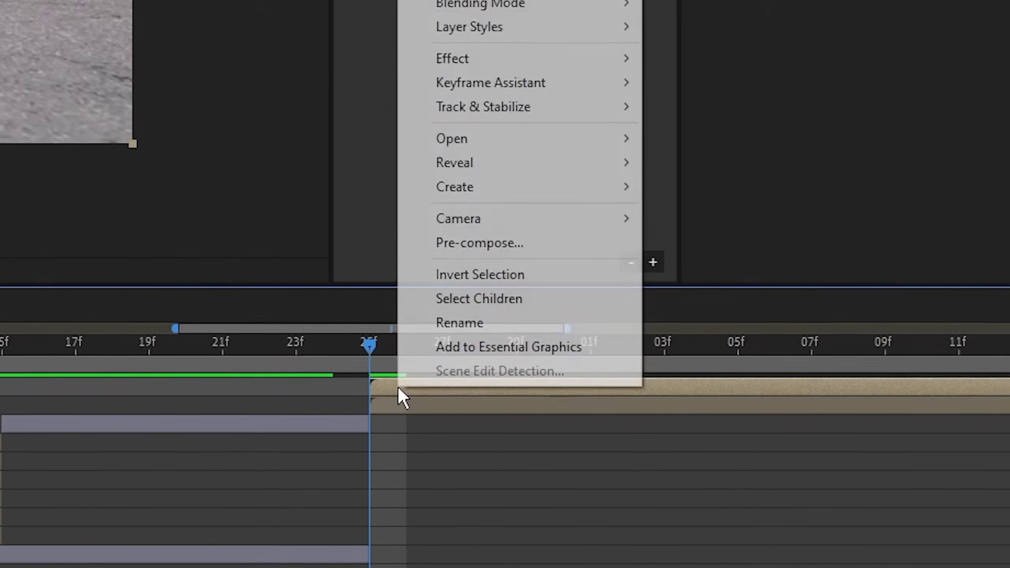
mouse_move(441, 169)
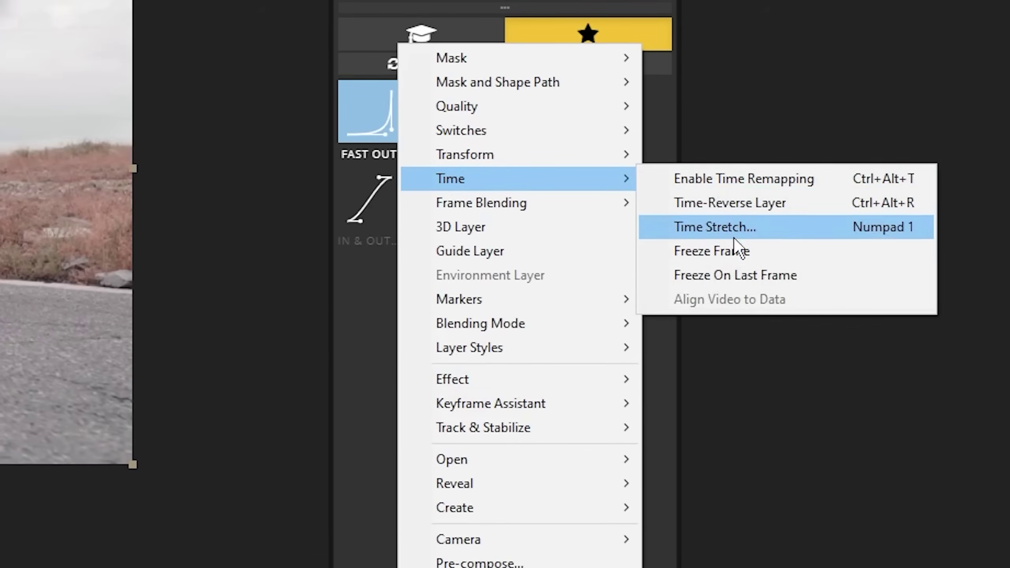
left_click(735, 251)
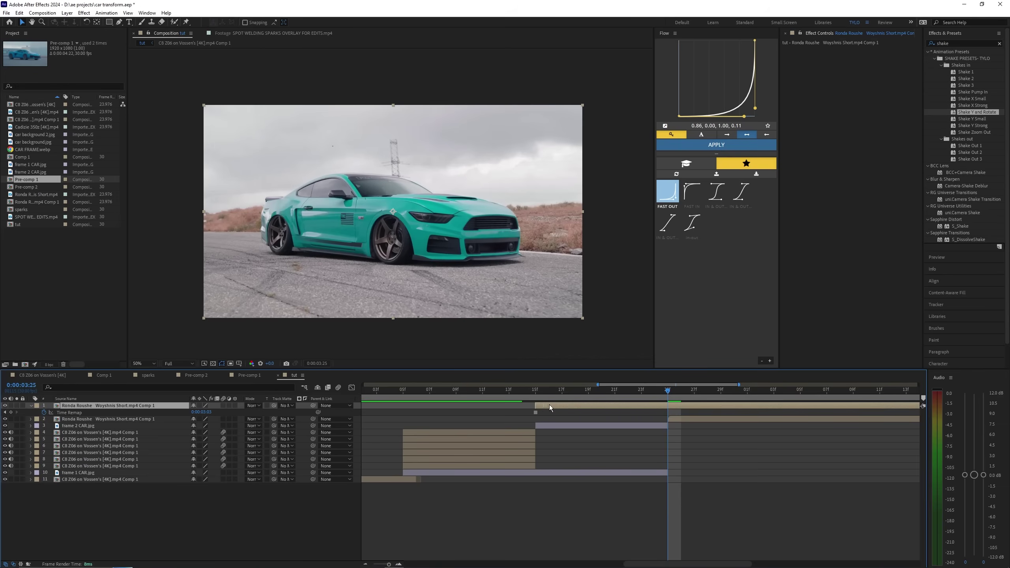
Trim the frozen green-car layer to end at 0:00:03:25 and return to its start at 0:00:03:15
mouse_move(533, 394)
left_mouse_down()
mouse_move(666, 404)
mouse_move(727, 393)
mouse_move(535, 409)
left_mouse_up()
key("alt+]")
key("u")
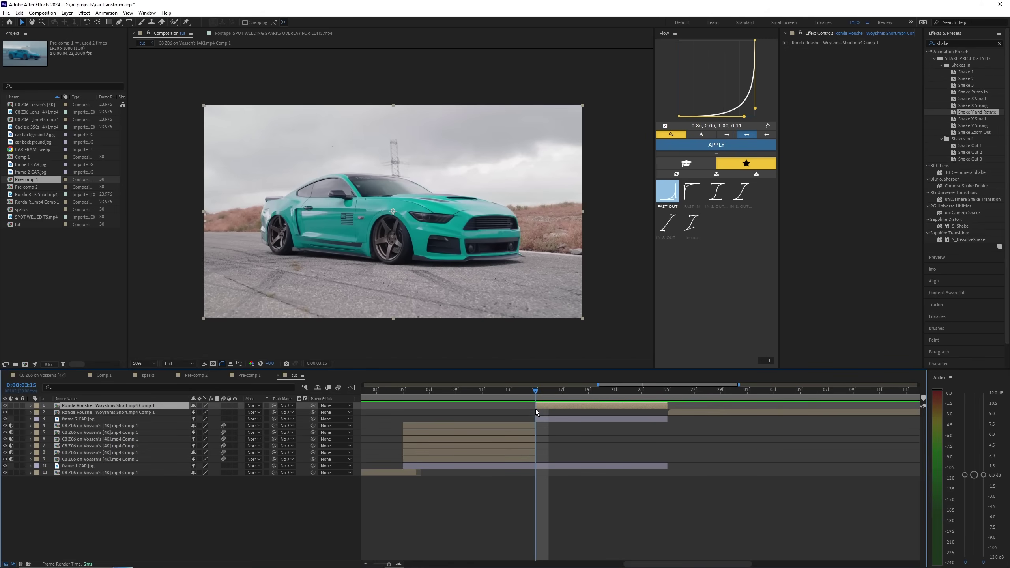
scroll(543, 409, "up", 2)
scroll(484, 406, "down", 2)
left_click_drag(454, 394, 535, 396)
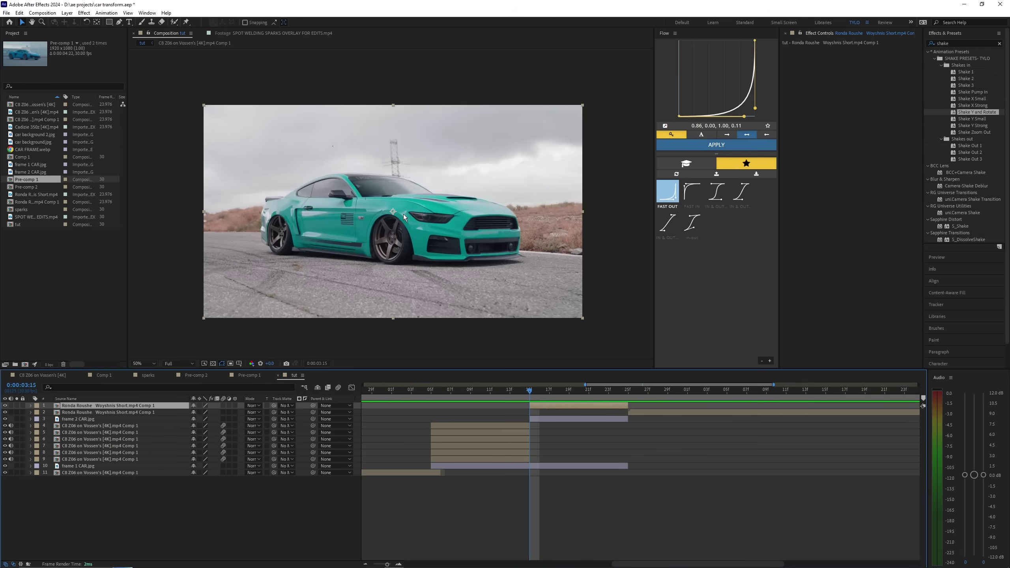
Examine the blue car's front-end mask at 0:00:03:14 as a reference for splitting the green car
left_click_drag(466, 313, 499, 306)
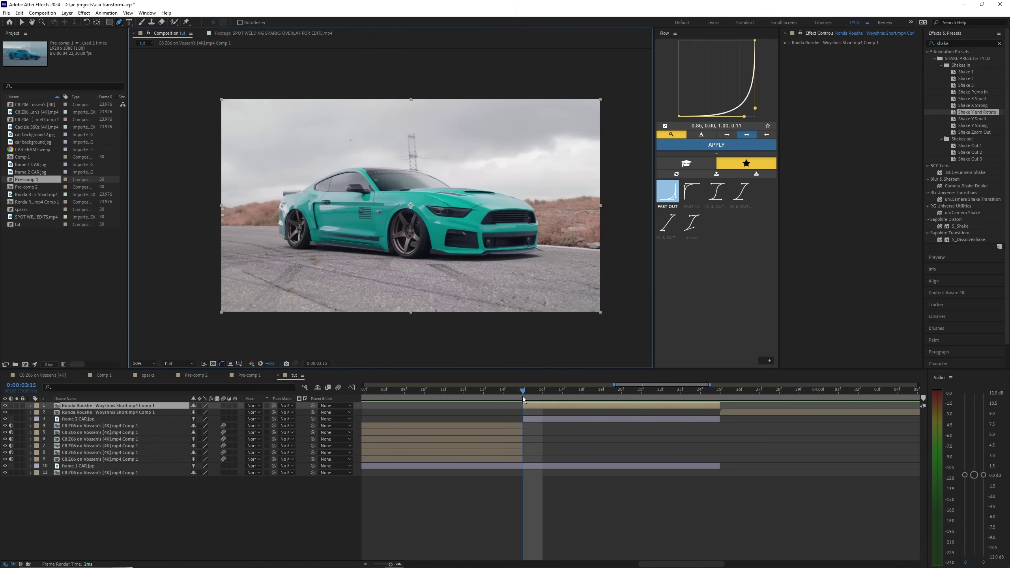
scroll(503, 435, "down", 2)
key("minus")
left_click_drag(459, 391, 507, 391)
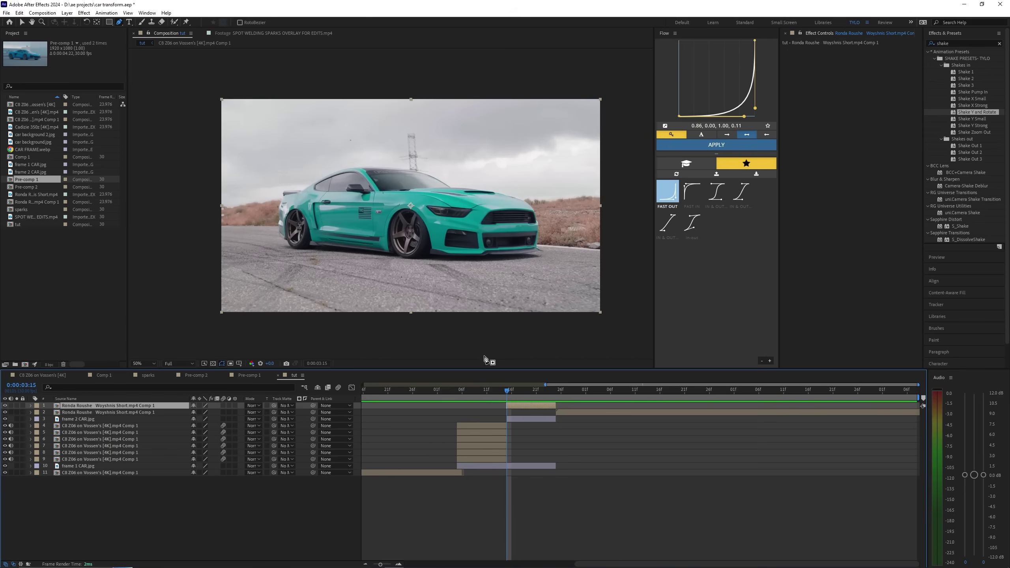
key("period")
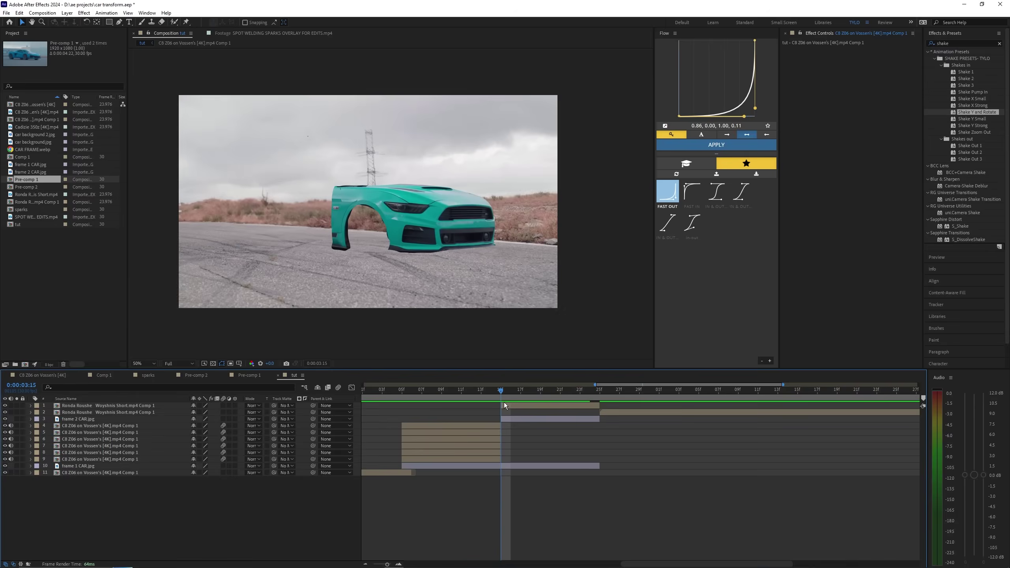
left_click(504, 403)
left_click(491, 391)
left_click(439, 220)
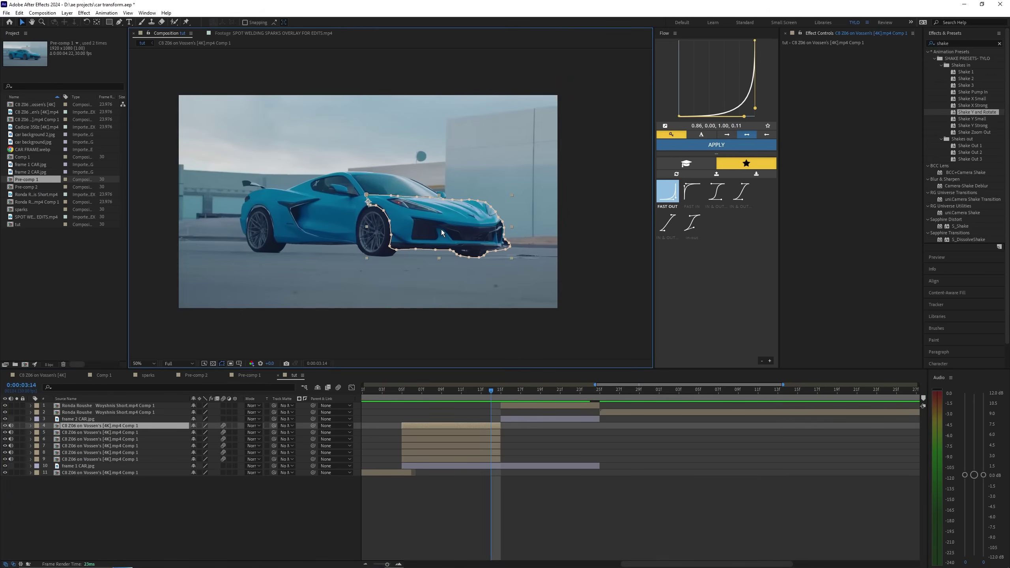
mouse_move(491, 392)
left_mouse_down()
mouse_move(508, 392)
mouse_move(490, 393)
left_mouse_up()
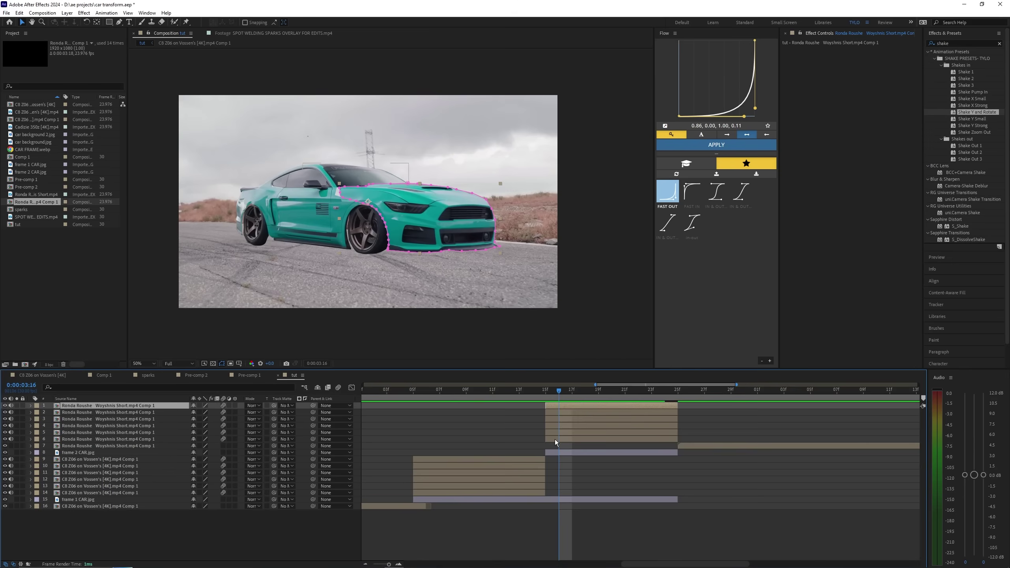
Examine the masks on the frozen green-car layers, covering the windshield, body, rear section and wheels
left_click(556, 432)
left_click(555, 426)
left_click(555, 419)
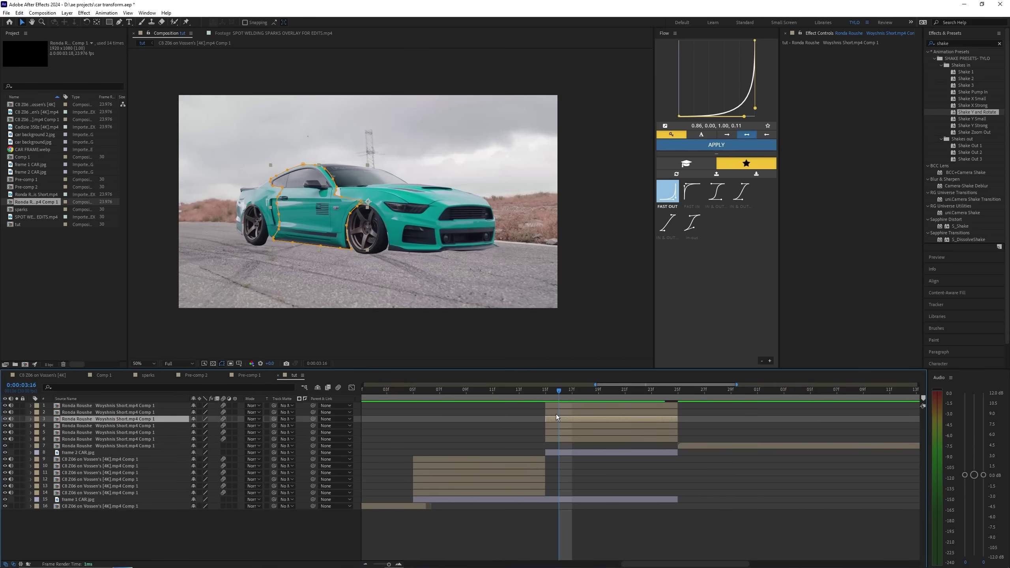
left_click(305, 203)
left_click(250, 214)
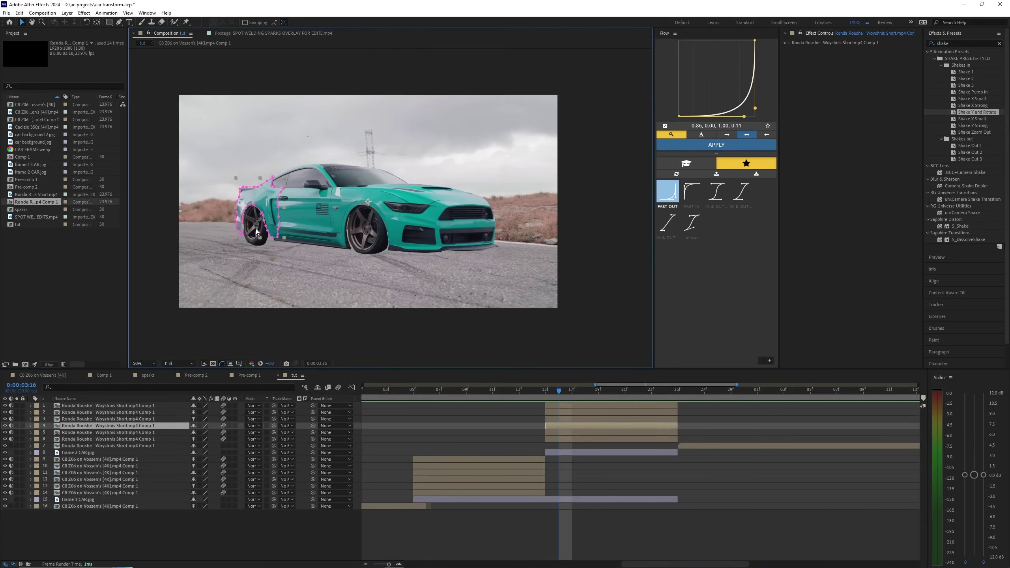
left_click(377, 238)
left_click(245, 229)
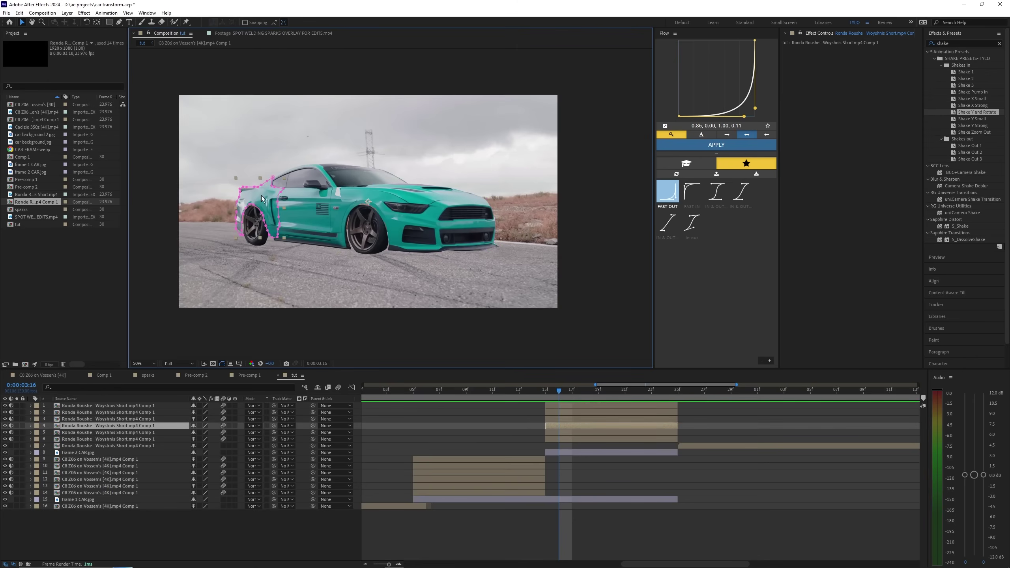
left_click(307, 203)
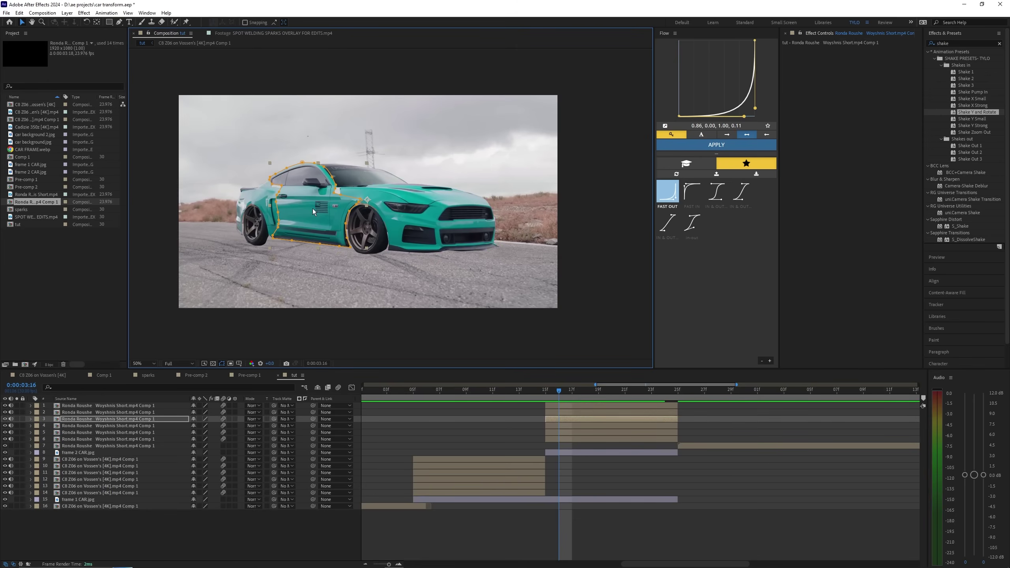
left_click(369, 180)
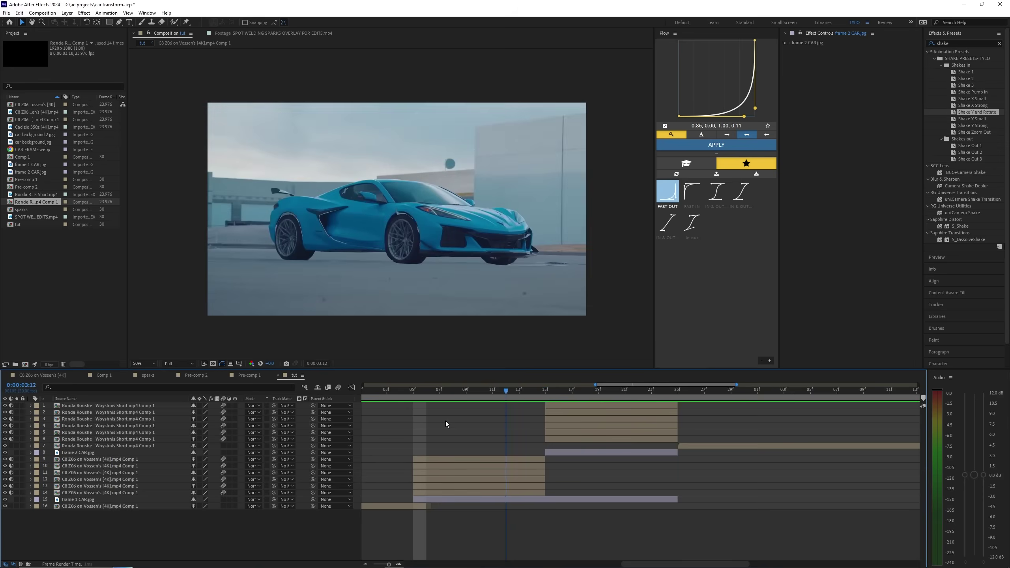
Add Position keyframes at 0:00:03:05 to all six frozen blue-car part layers
left_click_drag(446, 421, 419, 417)
key("equal")
left_click(478, 460)
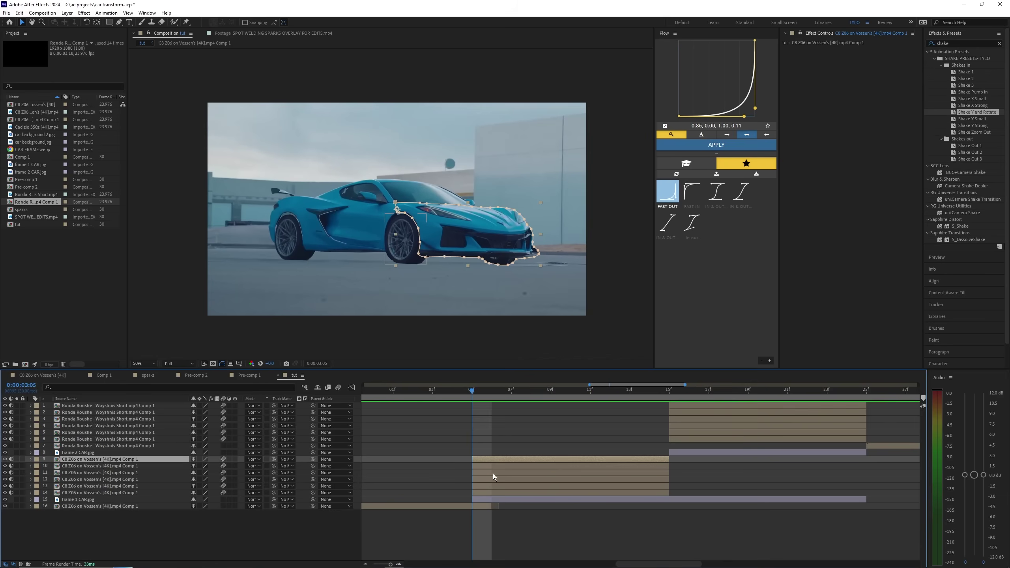
left_click(483, 492, "shift")
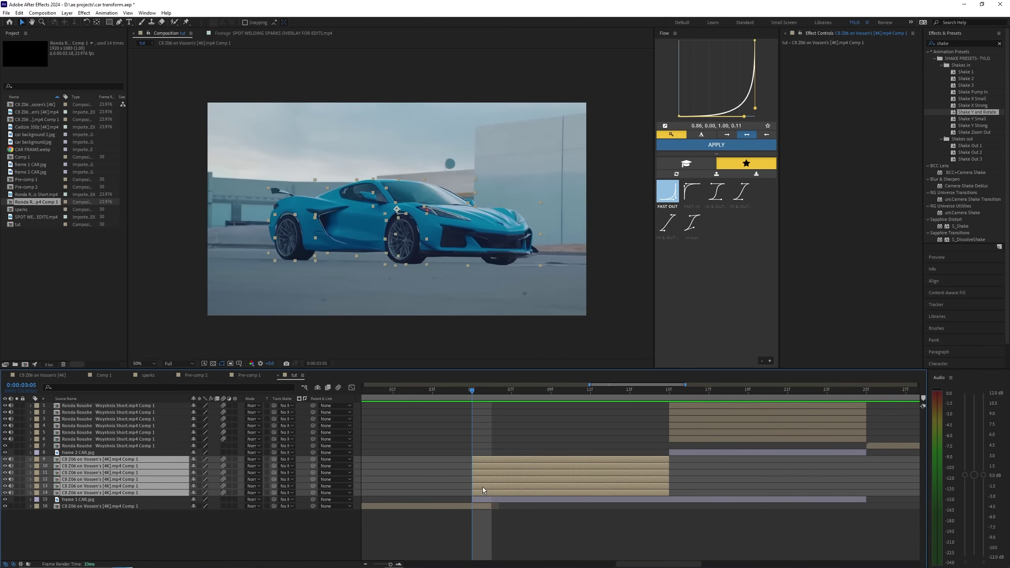
key("p")
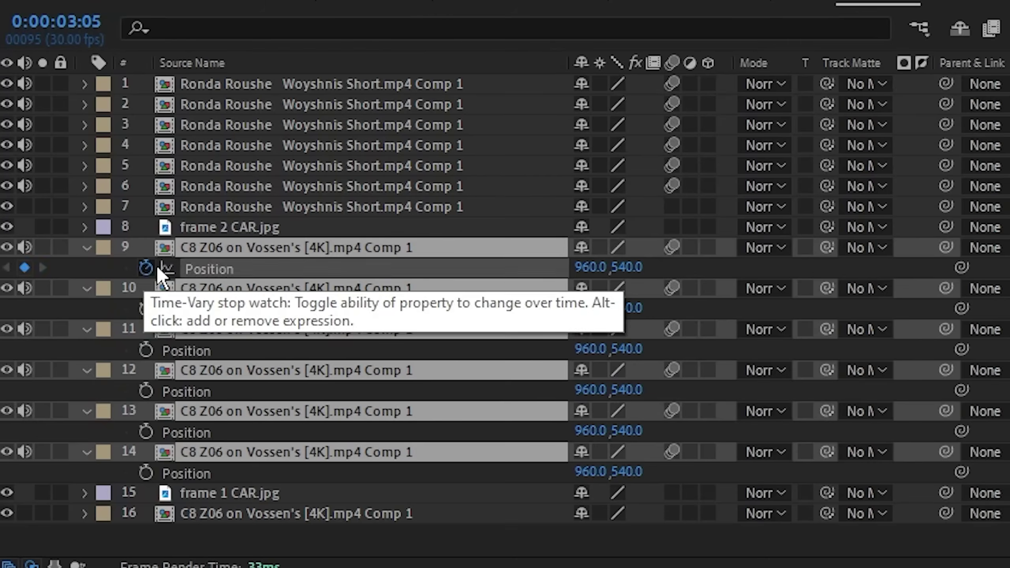
left_click(51, 466)
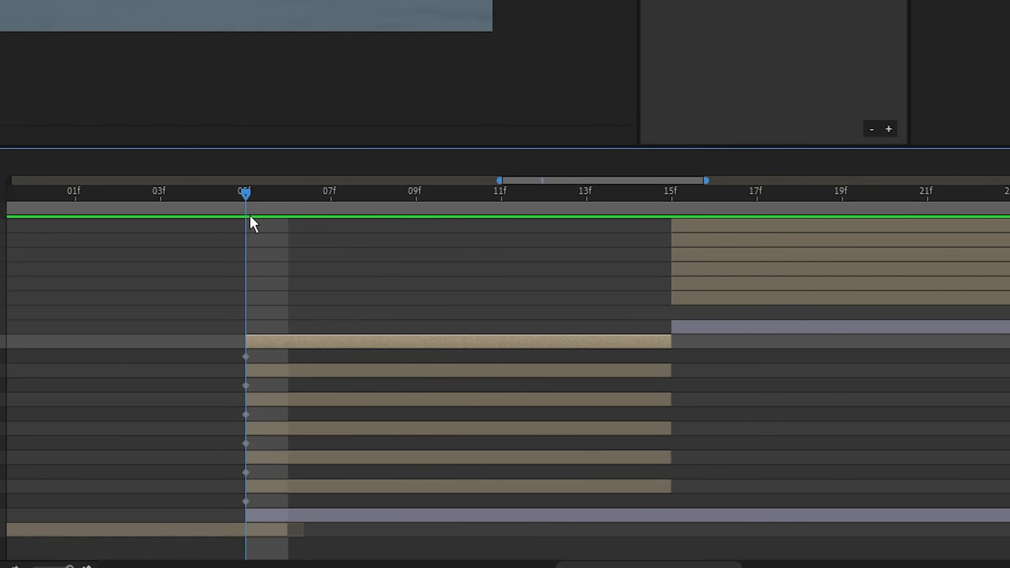
At 0:00:03:10, spread the blue car's parts outward, moving the windshield up and the near front wheel down
left_click_drag(250, 216, 512, 243)
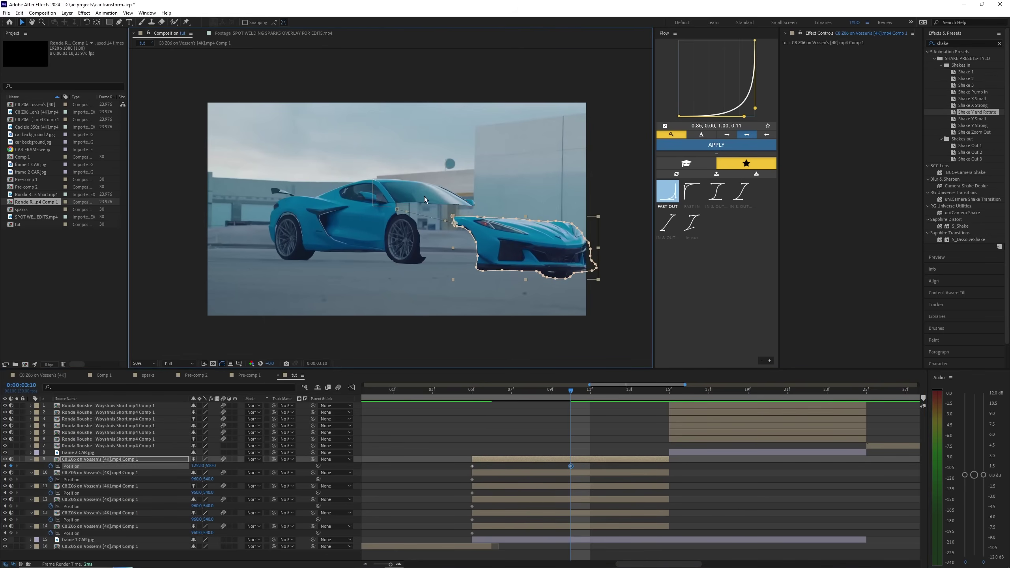
left_click_drag(437, 200, 492, 144)
left_click_drag(401, 239, 410, 257)
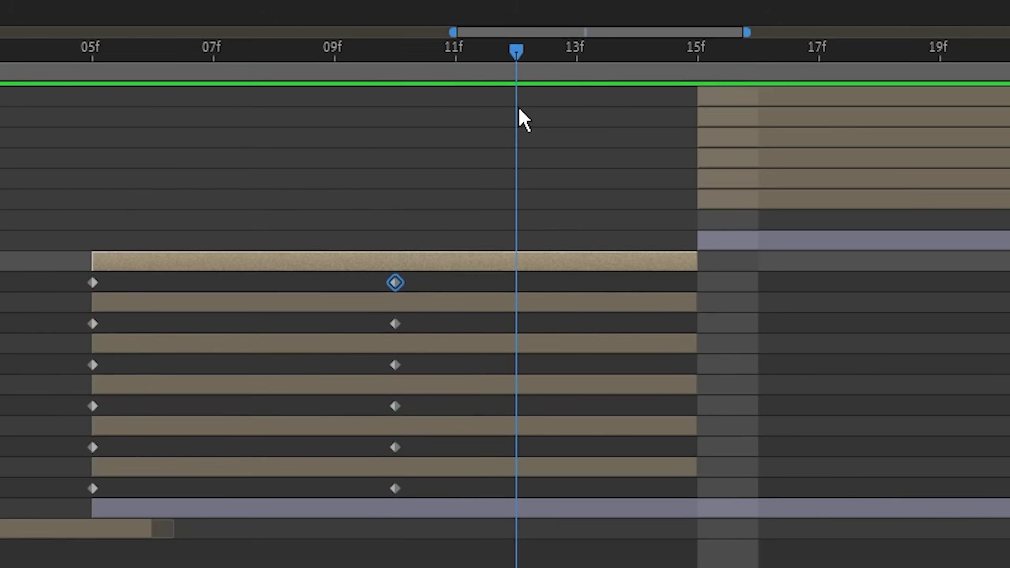
At 0:00:03:14, shift the blue car's wheels and body parts to a second set of positions and preview the motion
left_click_drag(519, 110, 637, 119)
left_click_drag(395, 260, 395, 257)
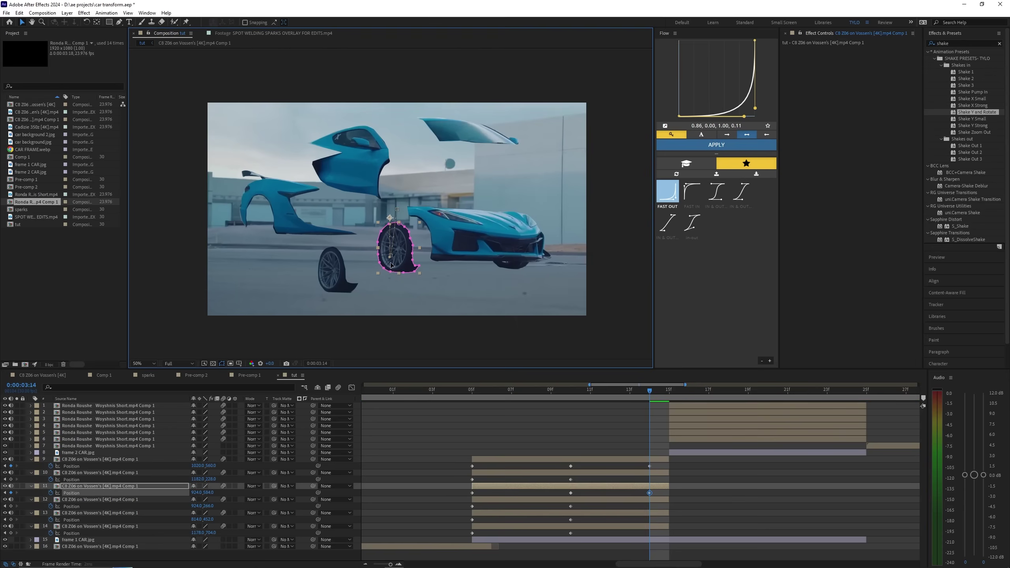
left_click_drag(330, 276, 347, 254)
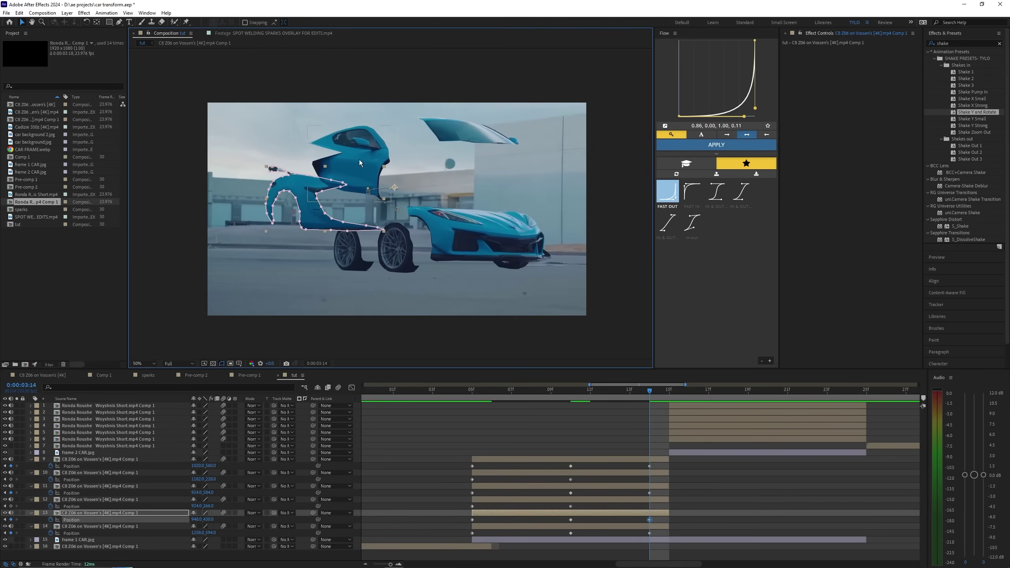
left_click(478, 392)
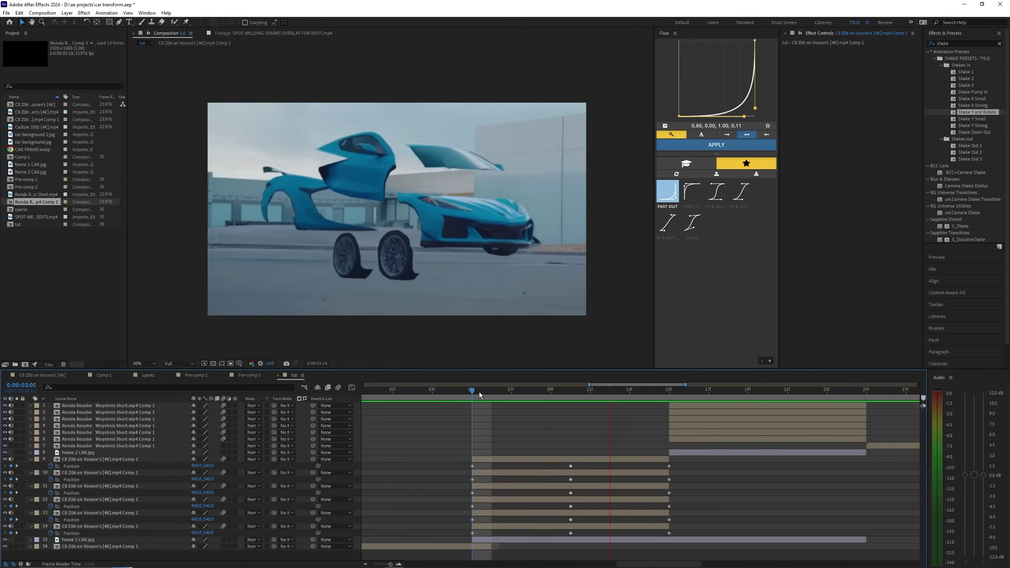
Add Position keyframes to the six frozen green-car layers and place them at 0:00:03:25
left_click_drag(478, 391, 635, 409)
left_click(494, 439)
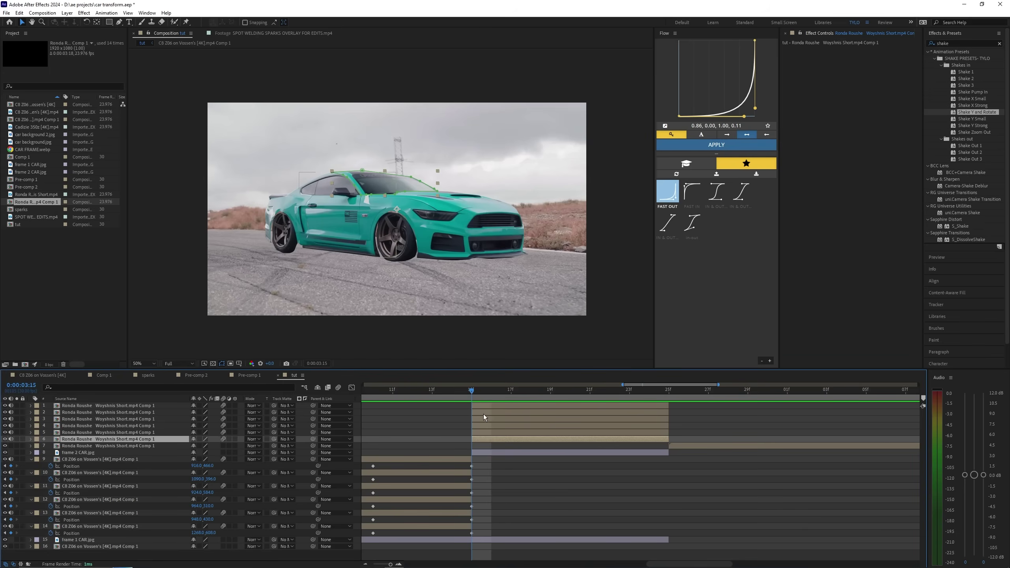
left_click(481, 406, "shift")
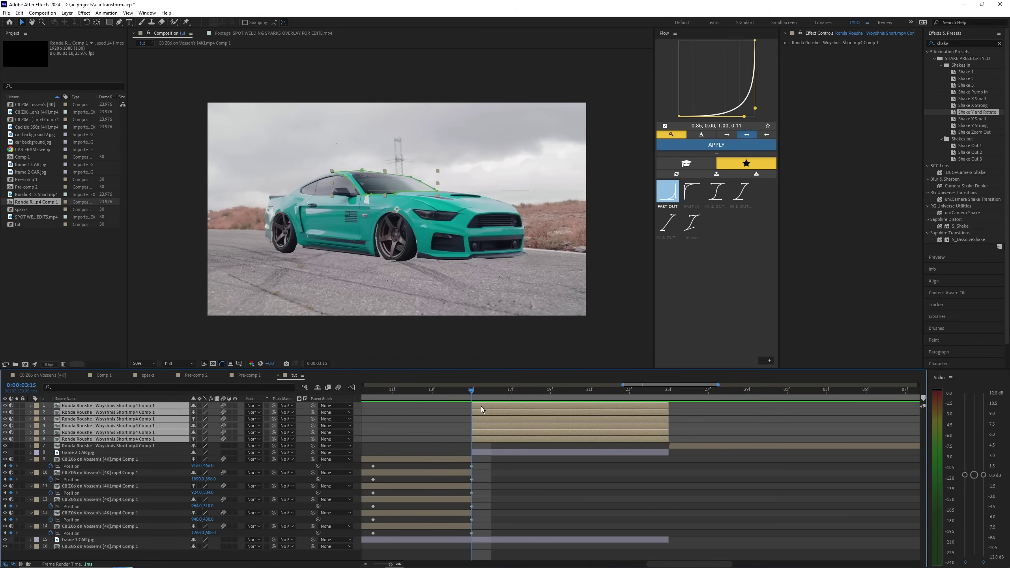
key("alt+shift+p")
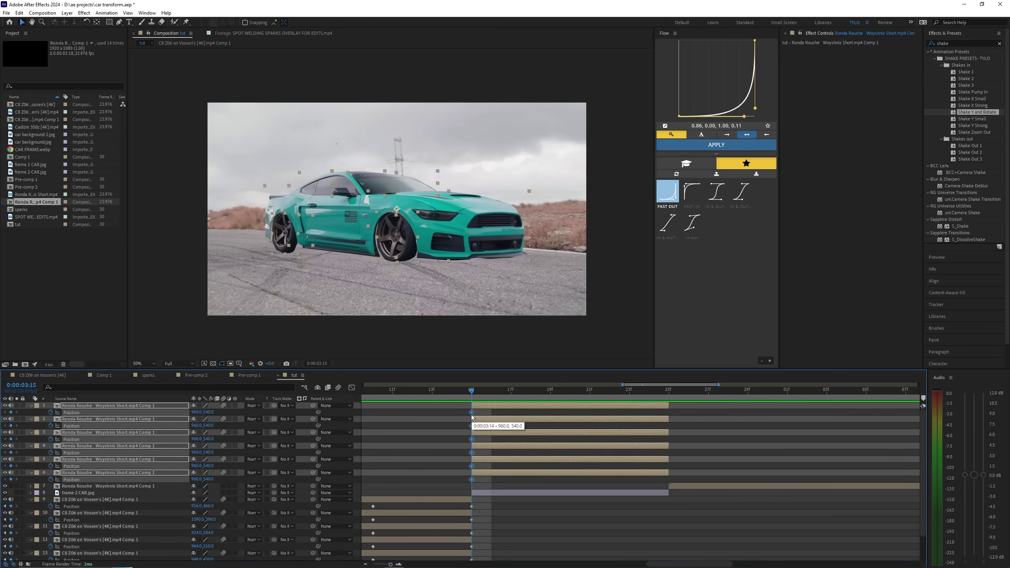
left_click_drag(472, 415, 669, 422)
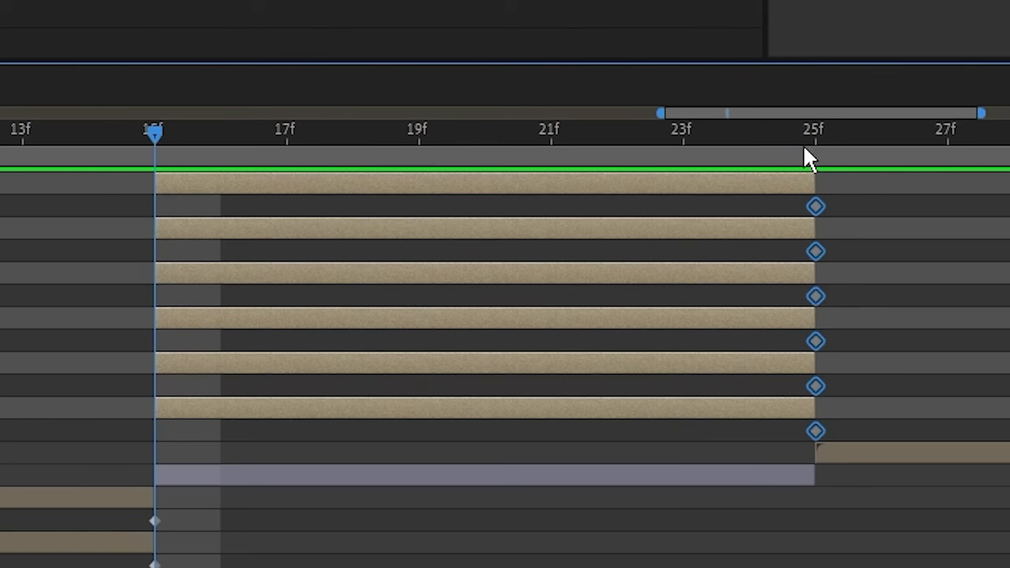
Extend the start of the six frozen green-car layers to 0:00:03:14 and deselect them
scroll(541, 405, "left", 2)
mouse_move(541, 404)
left_mouse_down()
mouse_move(503, 404)
mouse_move(524, 405)
left_mouse_up()
left_click(524, 393)
key("F2")
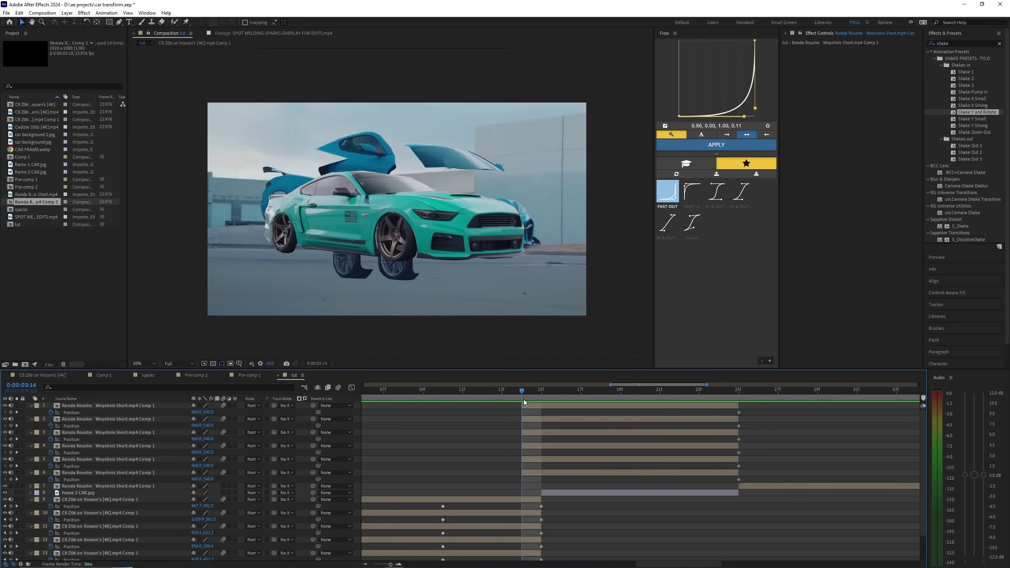
At 0:00:03:14, move the green car's front end, windshield and other parts outward from the assembled car
left_click(525, 404)
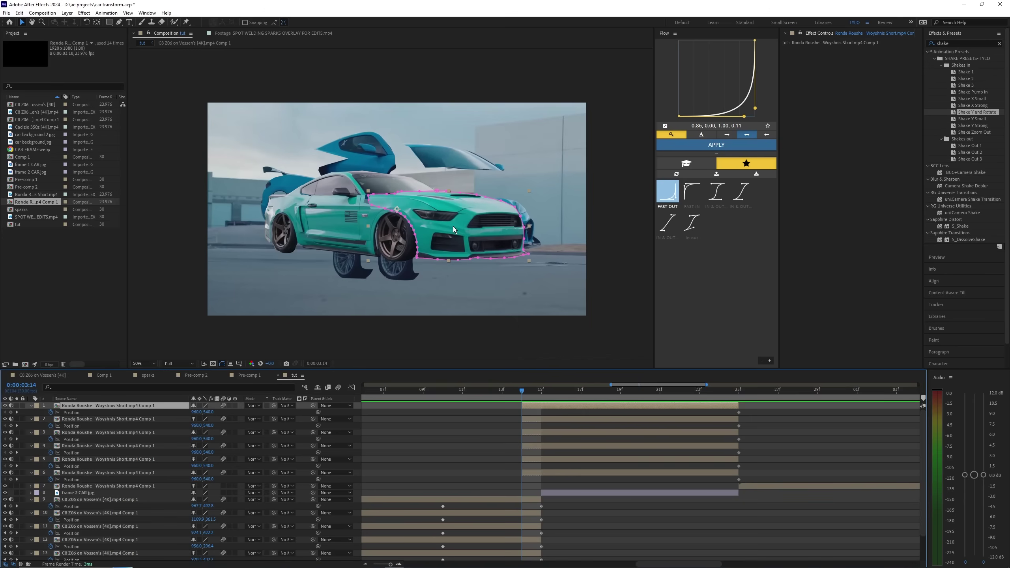
left_click_drag(452, 226, 478, 231)
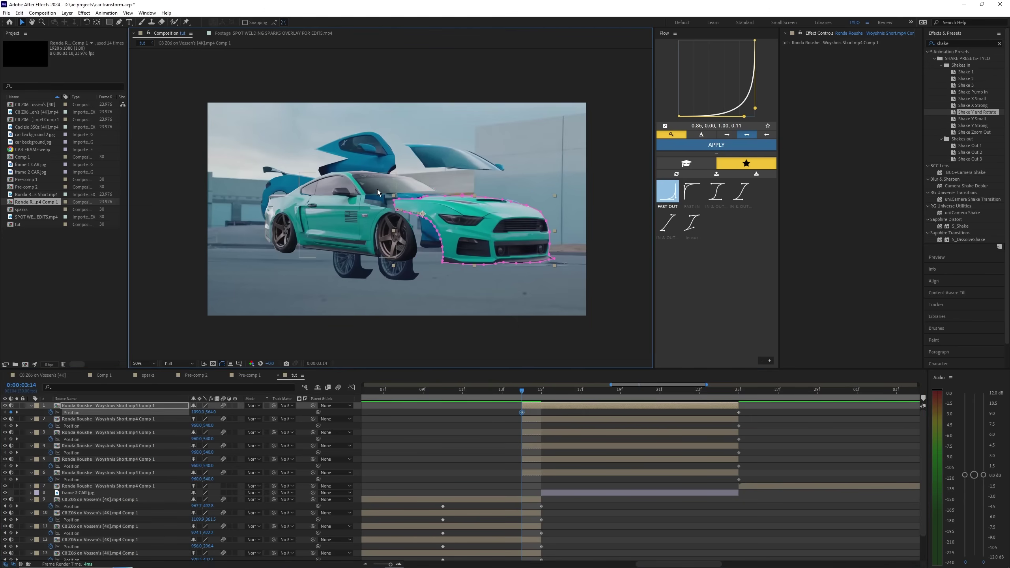
left_click(377, 189)
left_click_drag(347, 228, 291, 189)
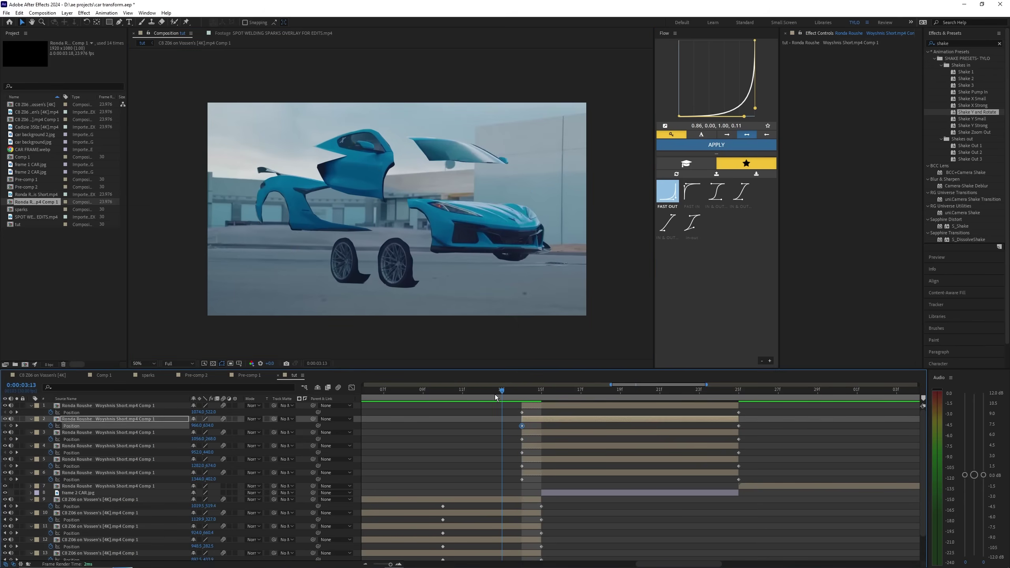
Move the six green-car layers' opening Position keyframes to 0:00:03:15 and trim the start of those layers to that frame
left_click_drag(494, 394, 540, 482)
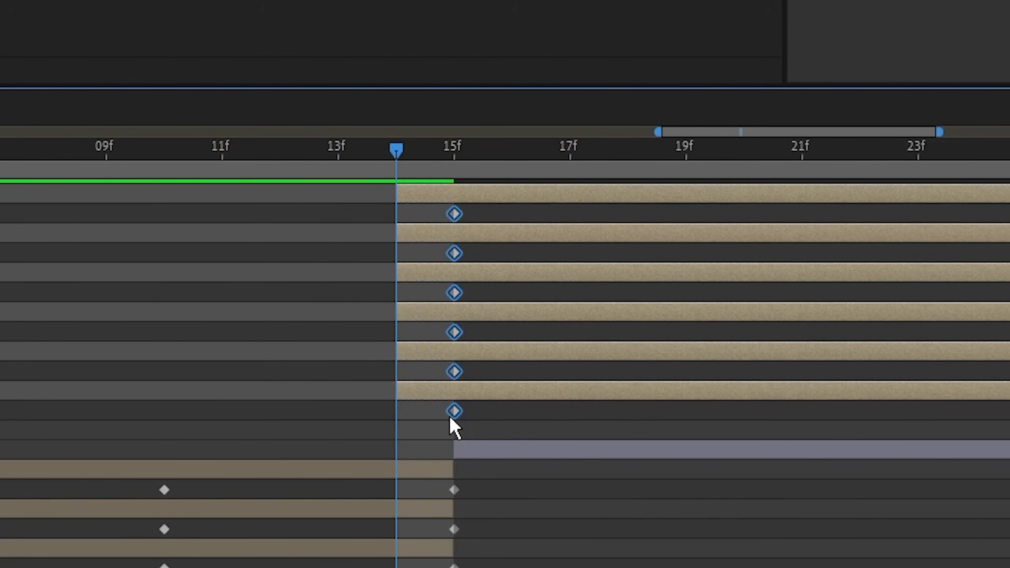
left_click(409, 424)
left_click_drag(392, 195, 452, 195)
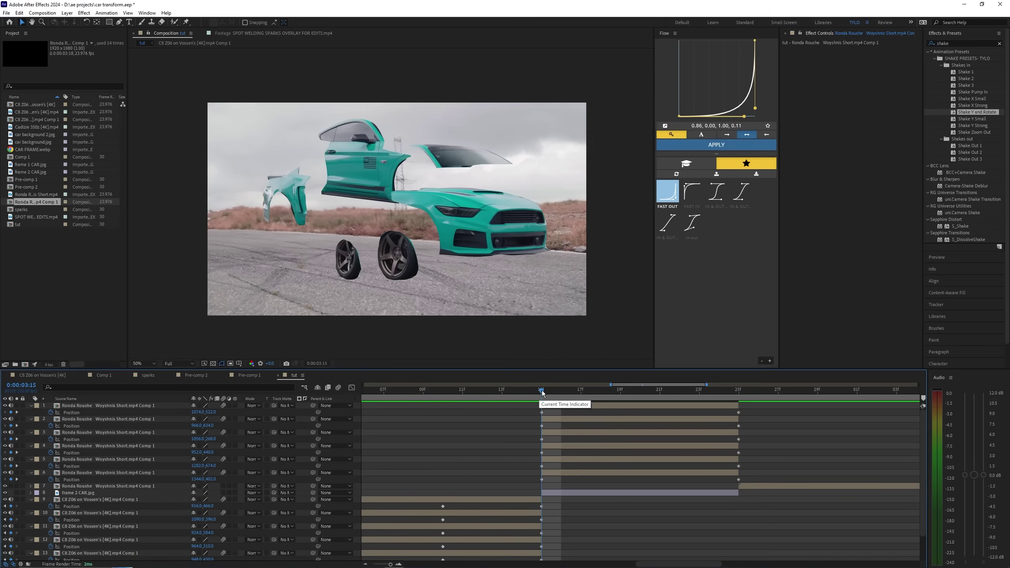
At 0:00:03:20, shift the green car's separated parts to a second set of positions and preview the transformation
left_click_drag(542, 393, 640, 393)
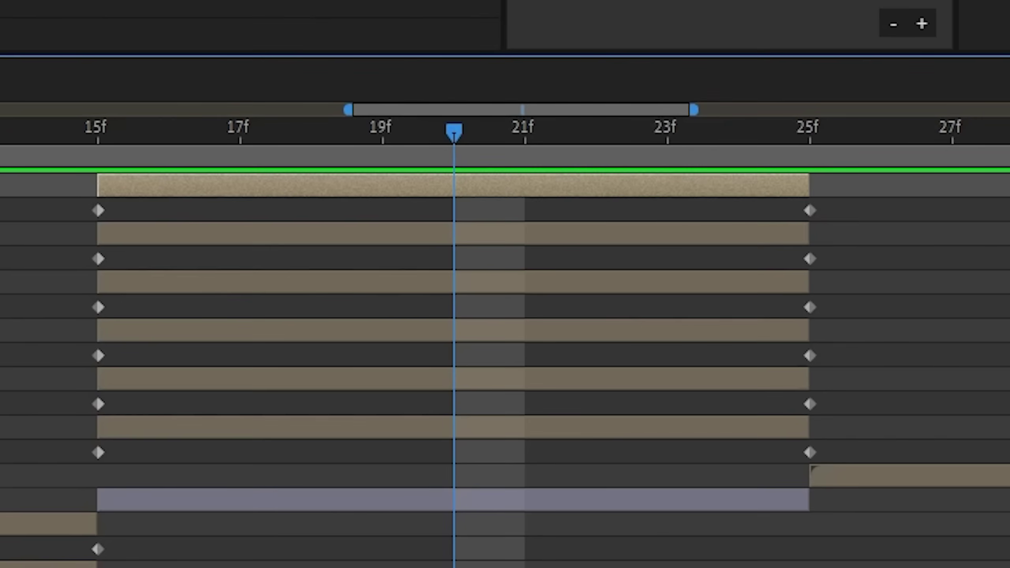
left_click_drag(461, 227, 502, 258)
left_click_drag(410, 171, 469, 145)
left_click_drag(355, 194, 355, 143)
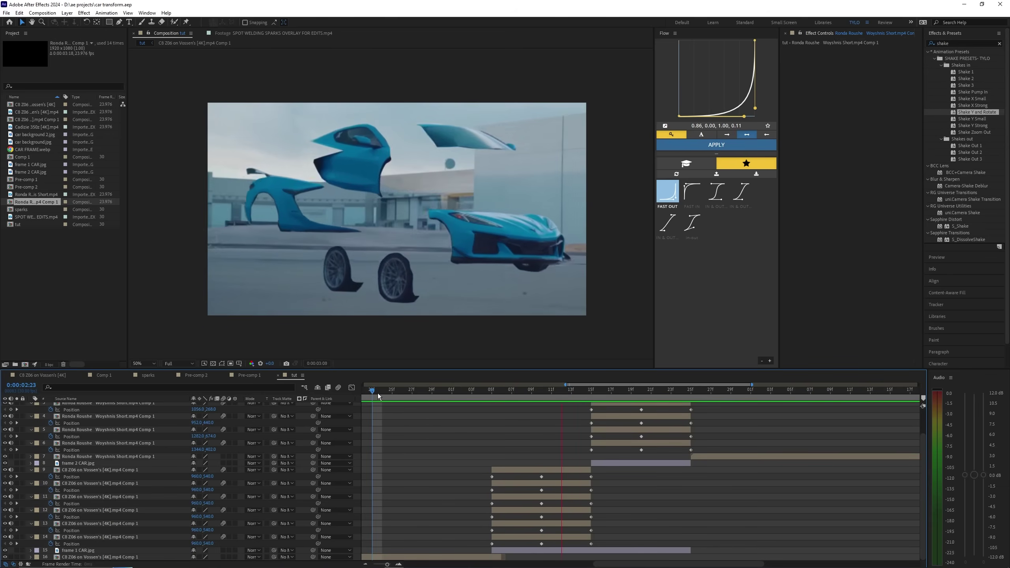
key("space")
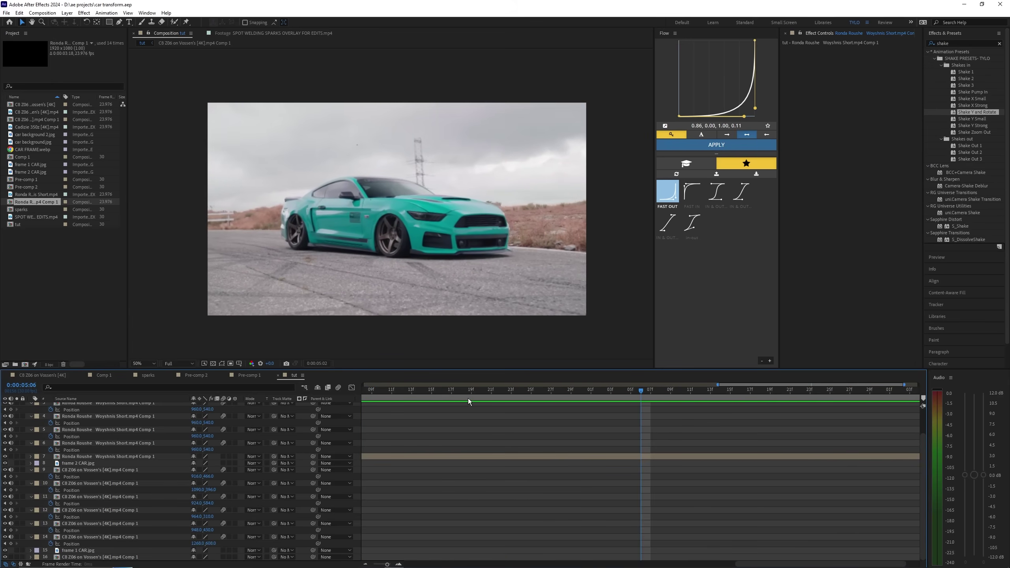
Apply Easy Ease to all Position keyframes of the six frozen blue-car layers and preview the motion
scroll(469, 416, "down", 2)
left_click_drag(468, 424, 670, 425)
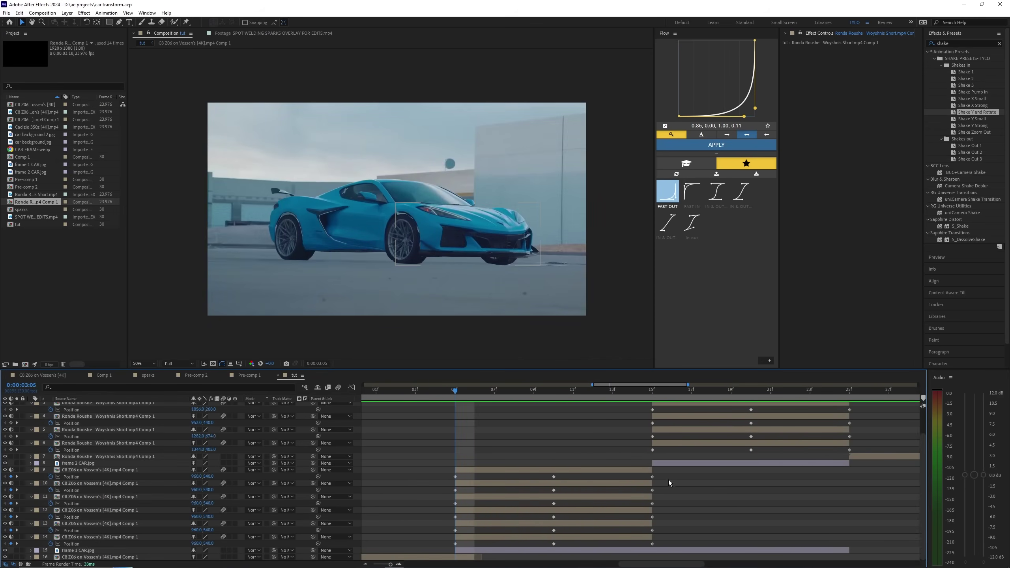
left_click_drag(668, 474, 418, 554)
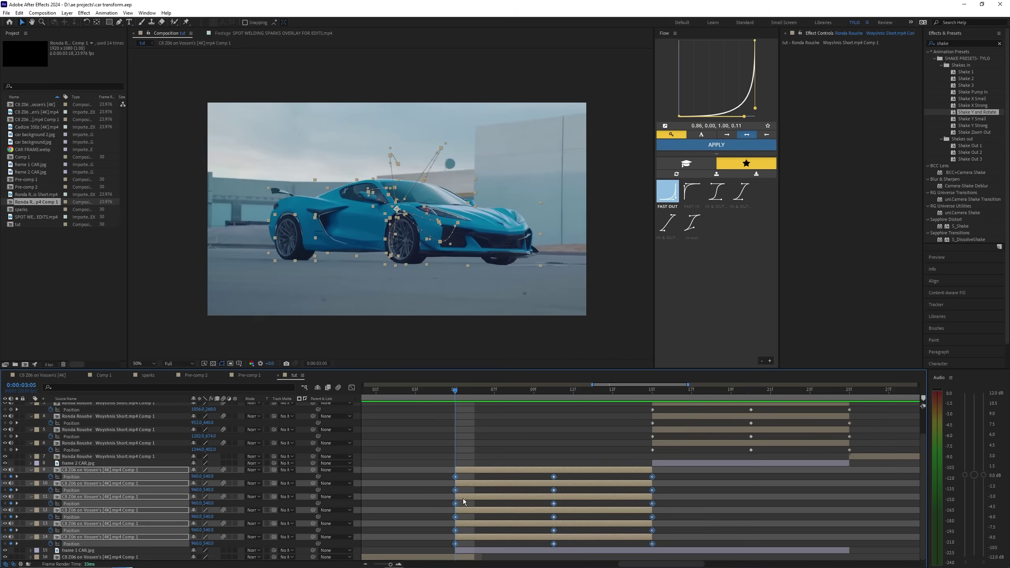
key("F9")
right_click(455, 477)
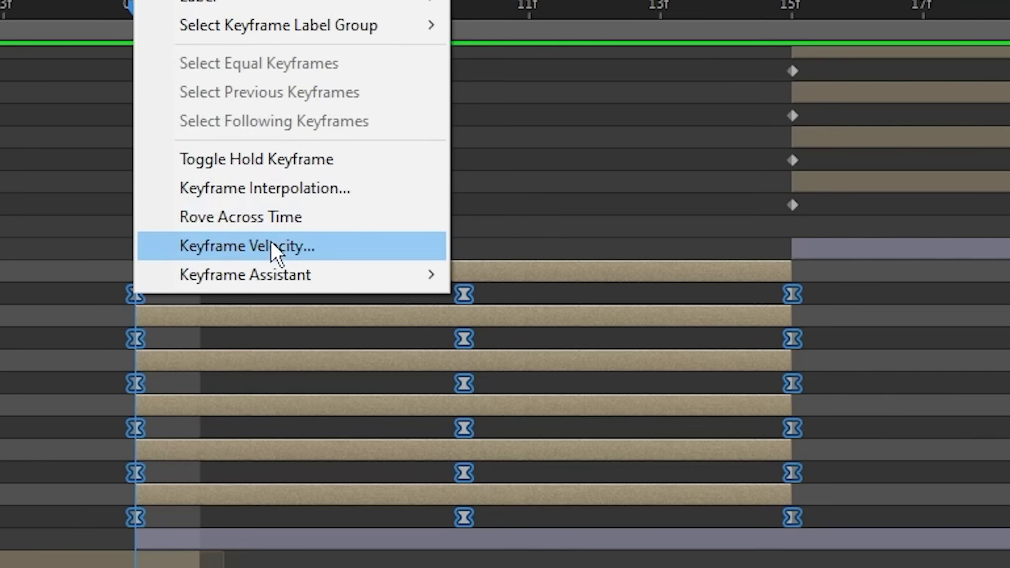
mouse_move(497, 471)
left_click(602, 361)
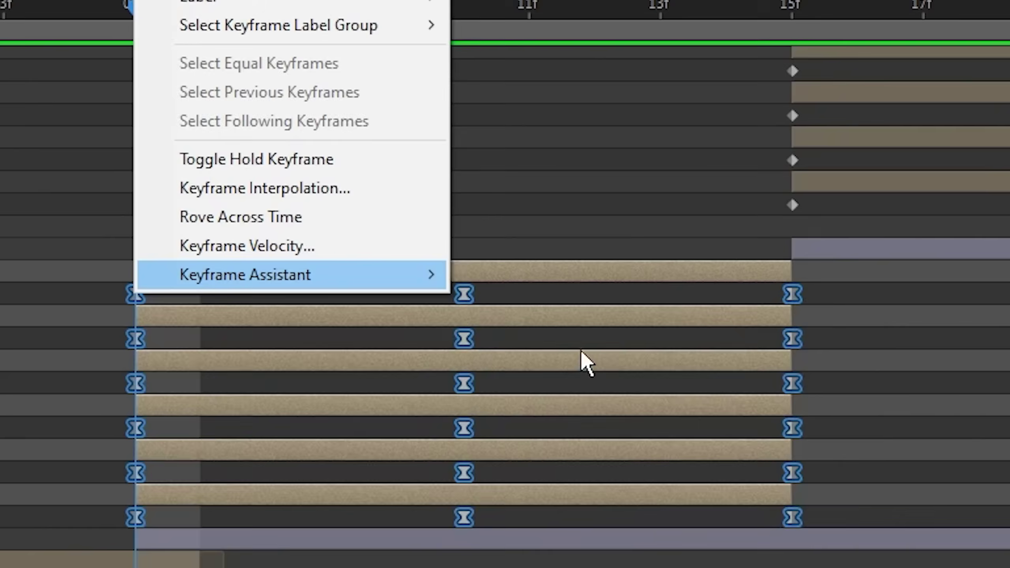
left_click_drag(655, 410, 519, 480)
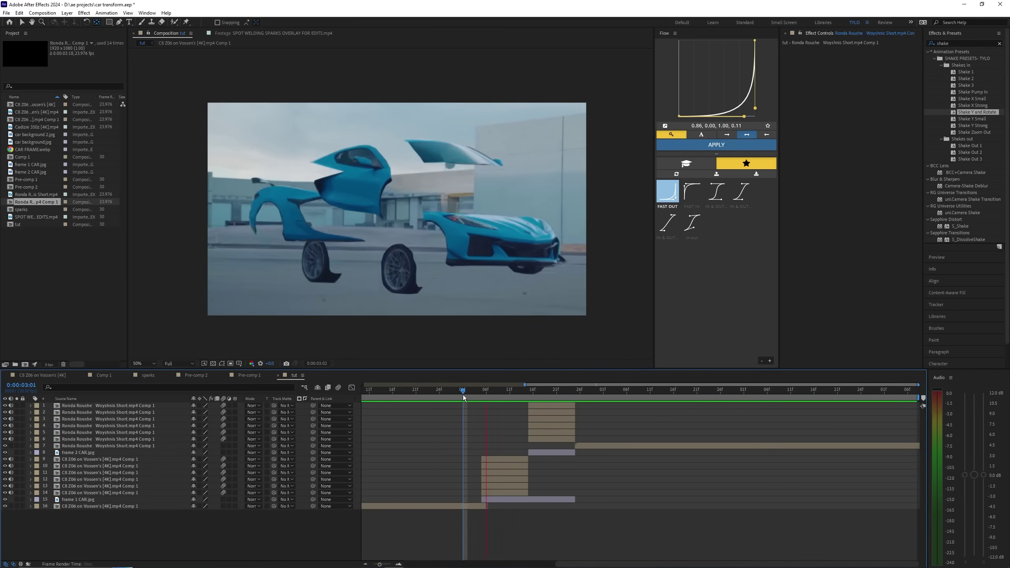
key("space")
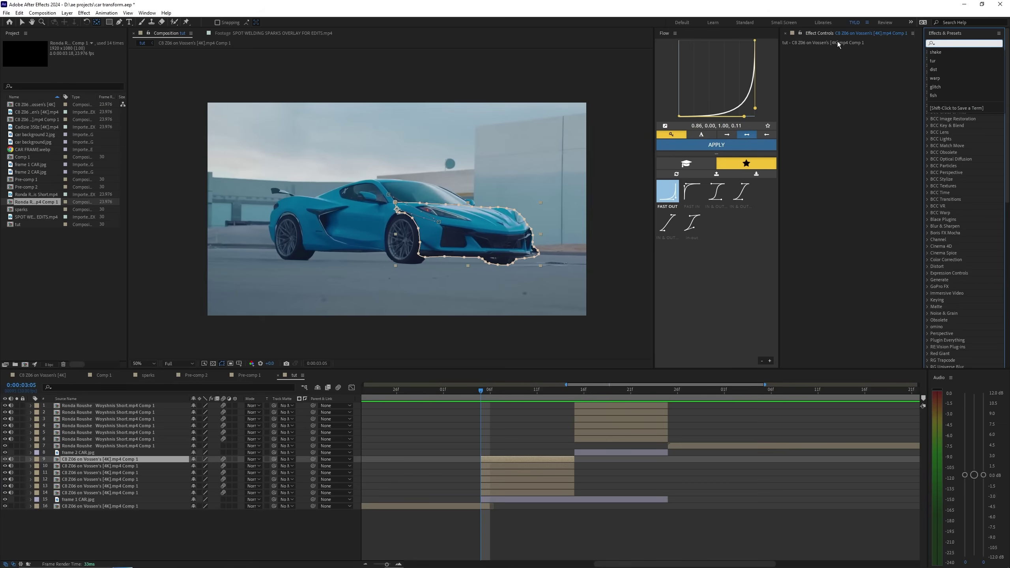
Apply the Distort Transform effect to the blue car's front-end layer
type("transform")
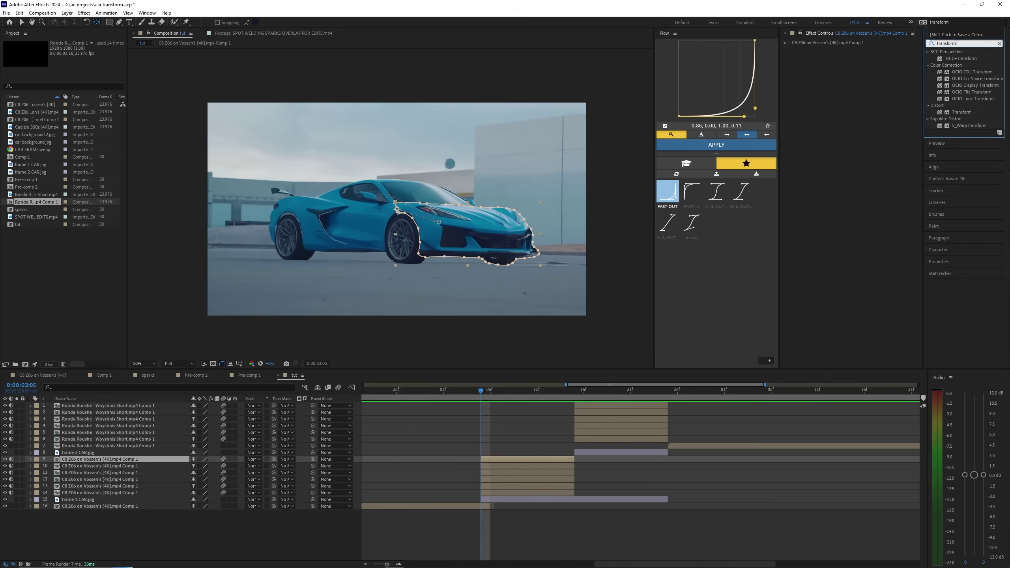
left_click(961, 113)
left_click_drag(958, 113, 854, 96)
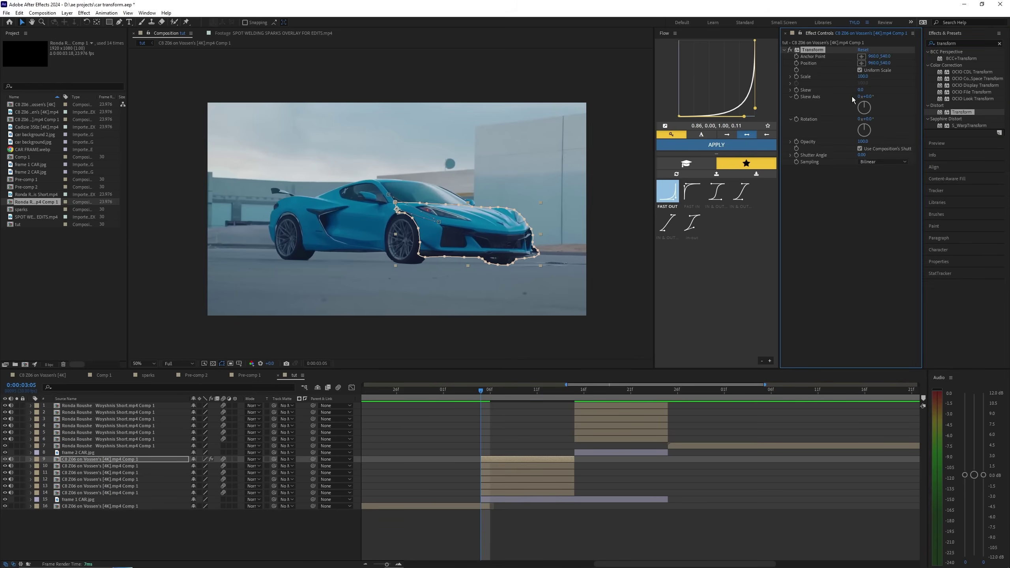
Add the expression wiggle(6,55) to the Transform effect's Position on the blue car's front-end layer
mouse_move(478, 392)
left_mouse_down()
mouse_move(522, 395)
mouse_move(464, 393)
mouse_move(546, 398)
mouse_move(481, 395)
left_mouse_up()
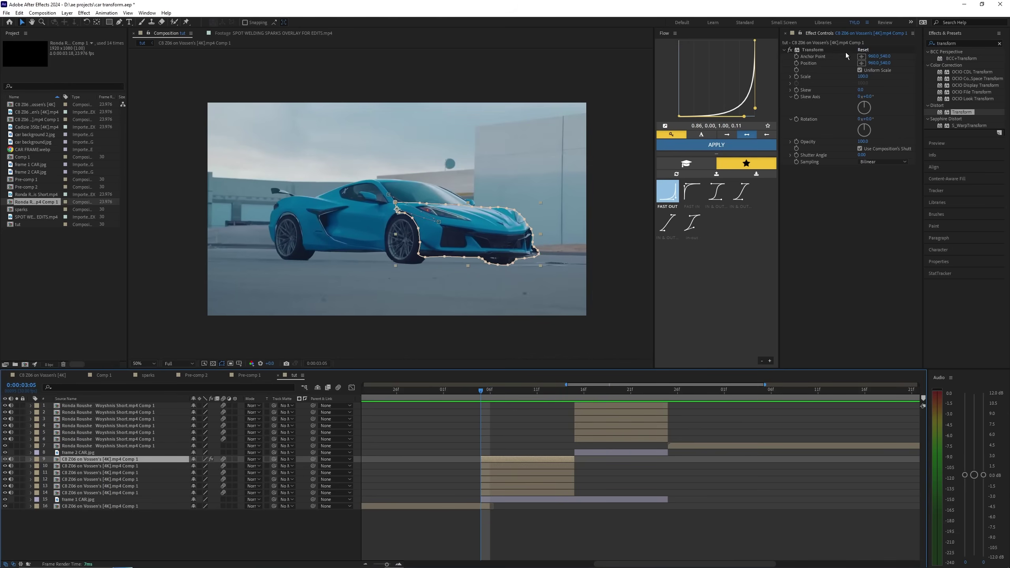
left_click(810, 50)
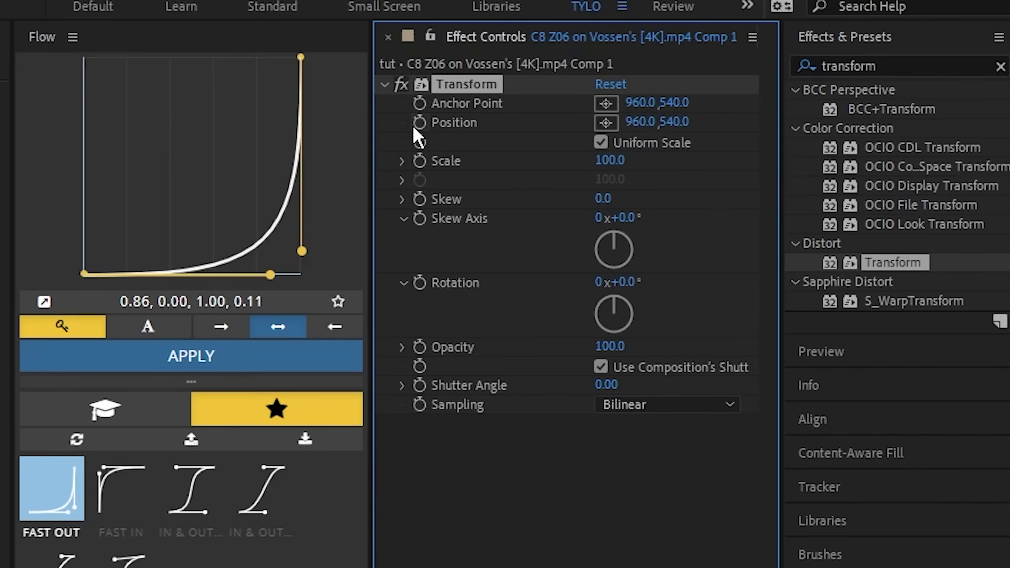
left_click(418, 123, "alt")
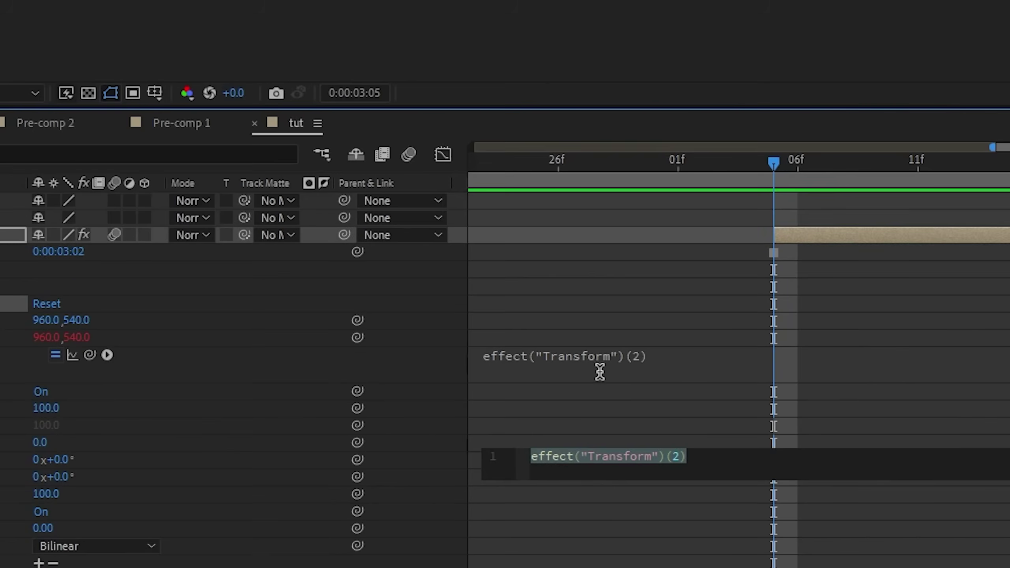
left_click(574, 354)
triple_click(591, 359)
key("BackSpace")
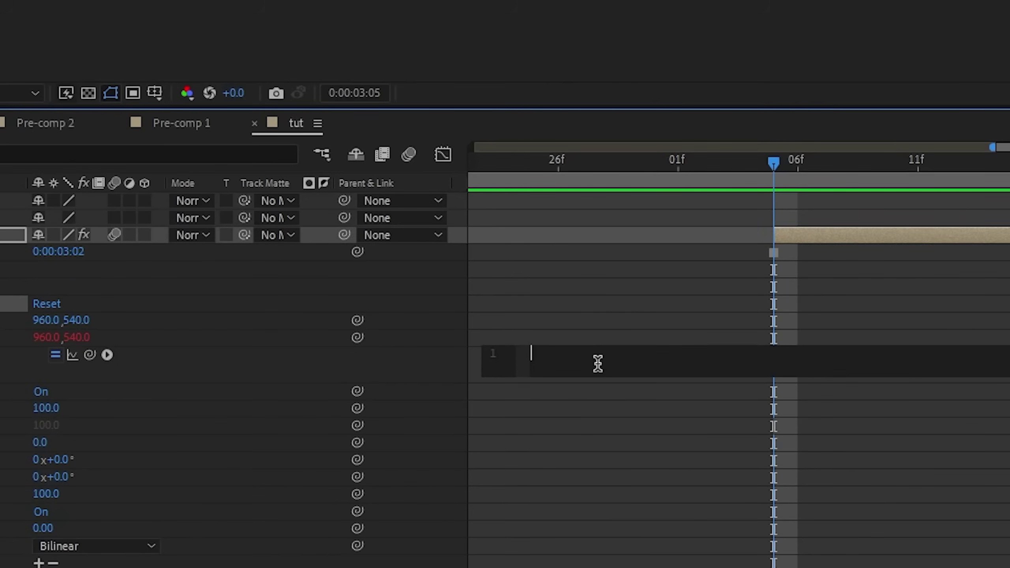
type("wiggle(")
scroll(615, 272, "down", 3)
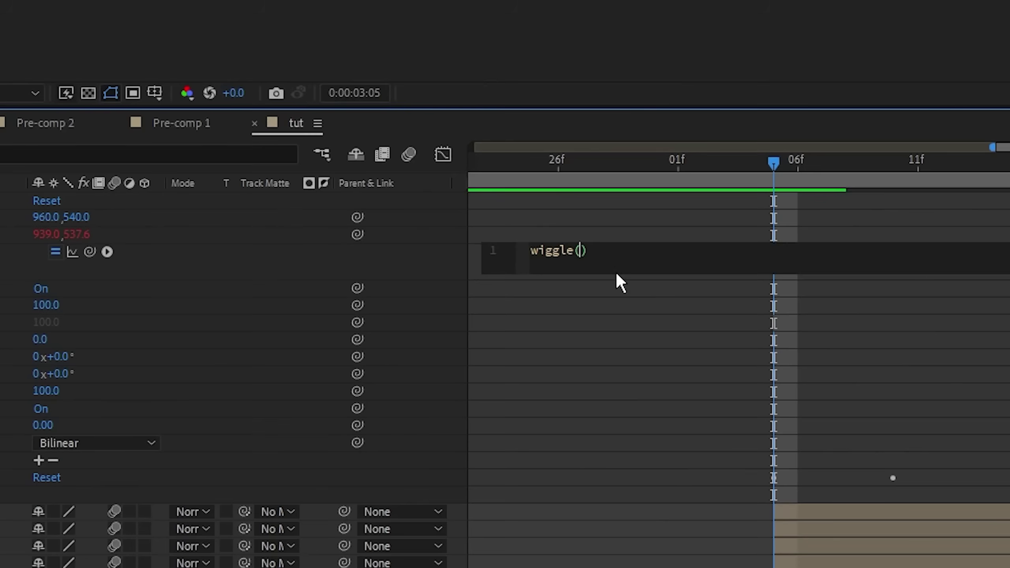
type("6")
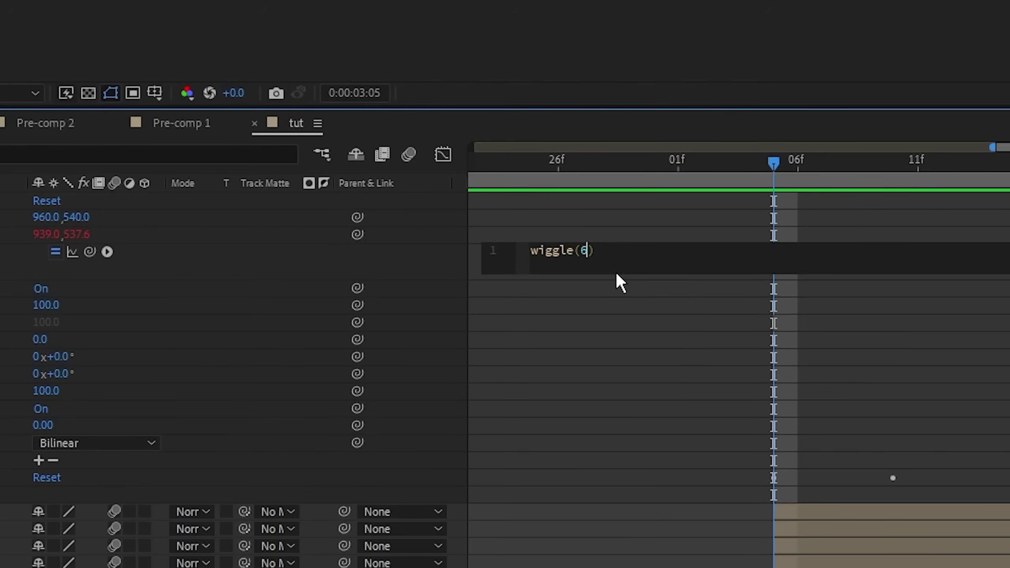
type(",55")
left_click(615, 361)
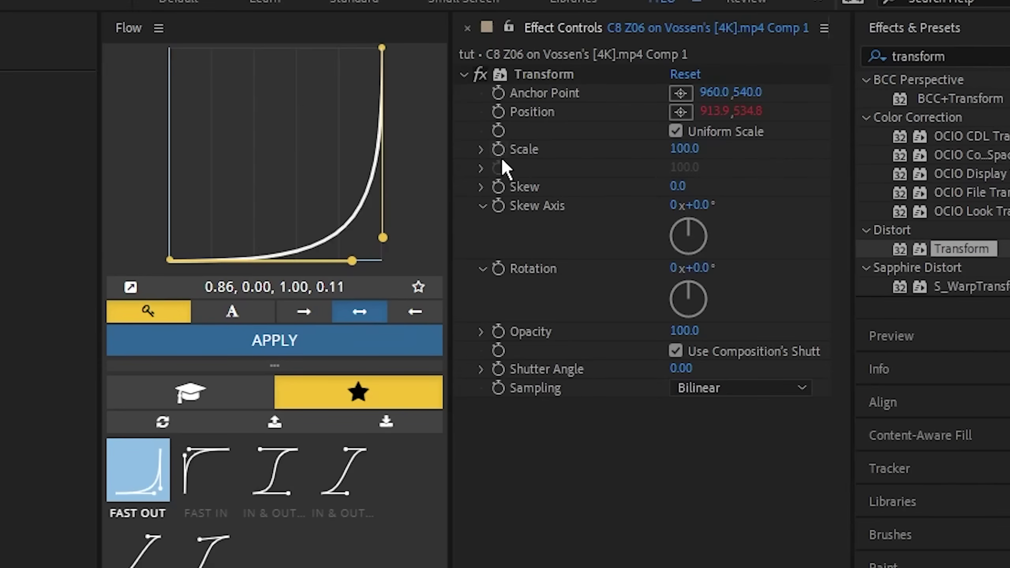
Add the expression wiggle(6,25) to the Transform effect's Scale on the blue car's front-end layer
left_click(498, 149, "alt")
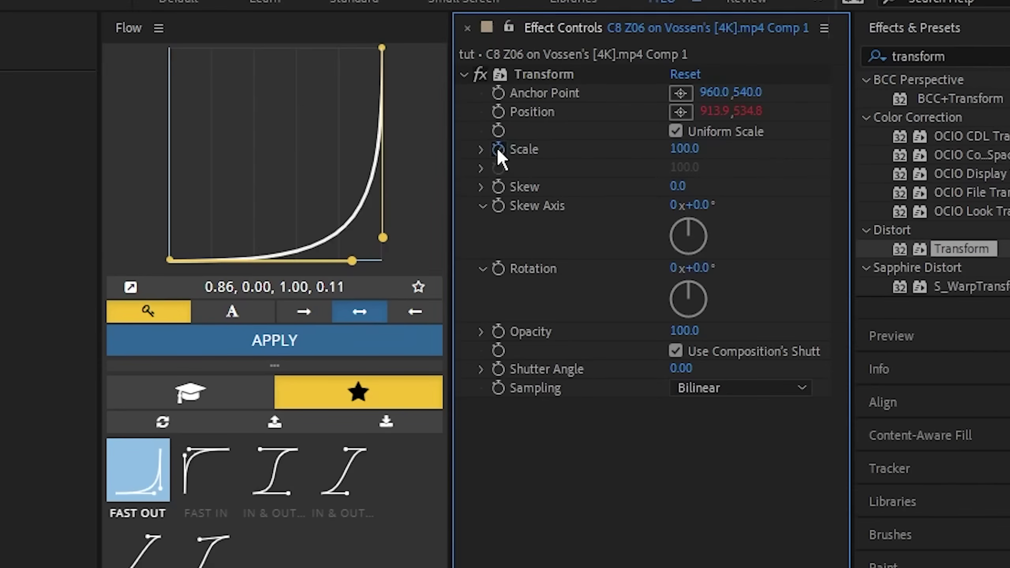
type("wiggl")
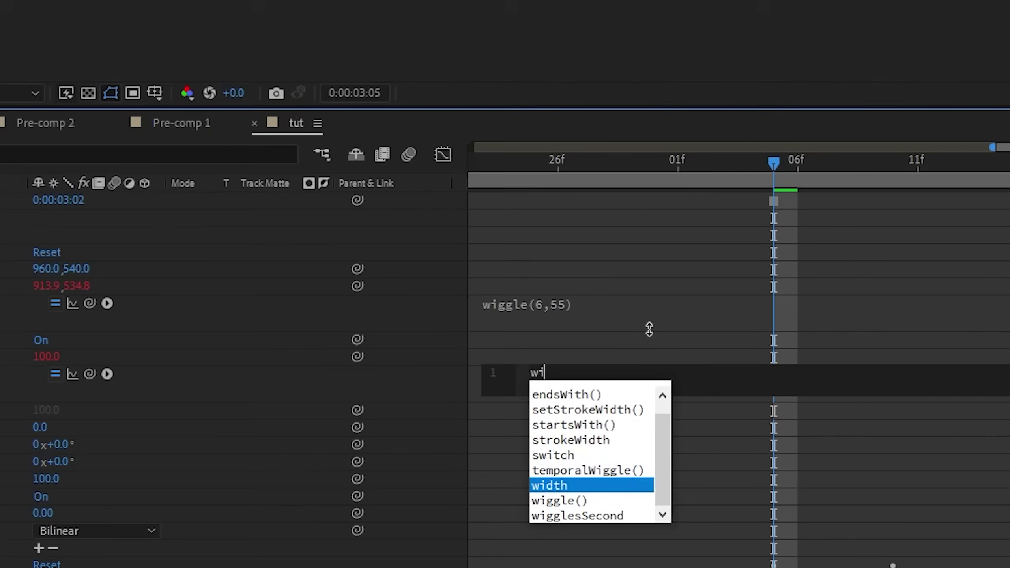
key("Return")
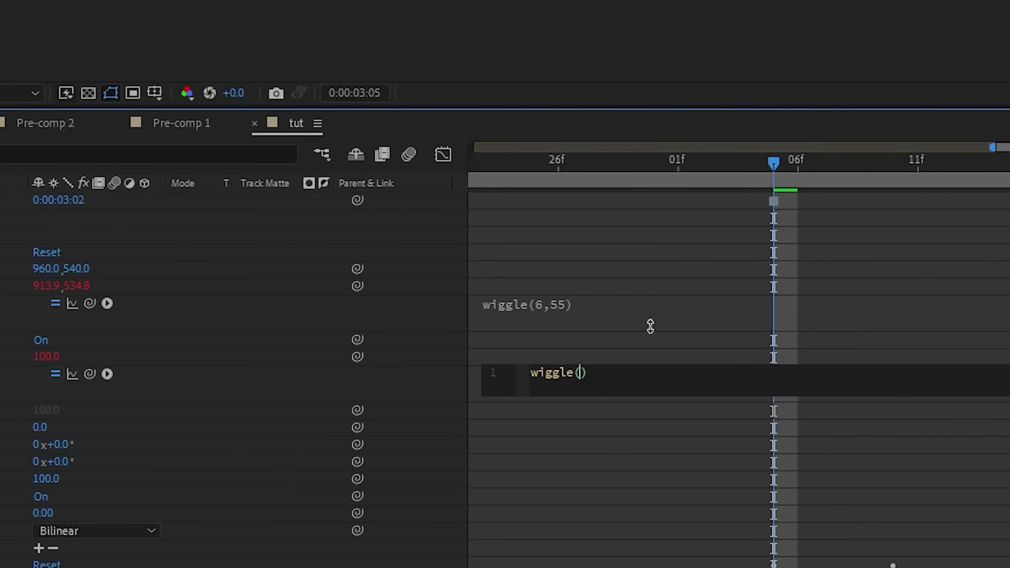
type("6,25")
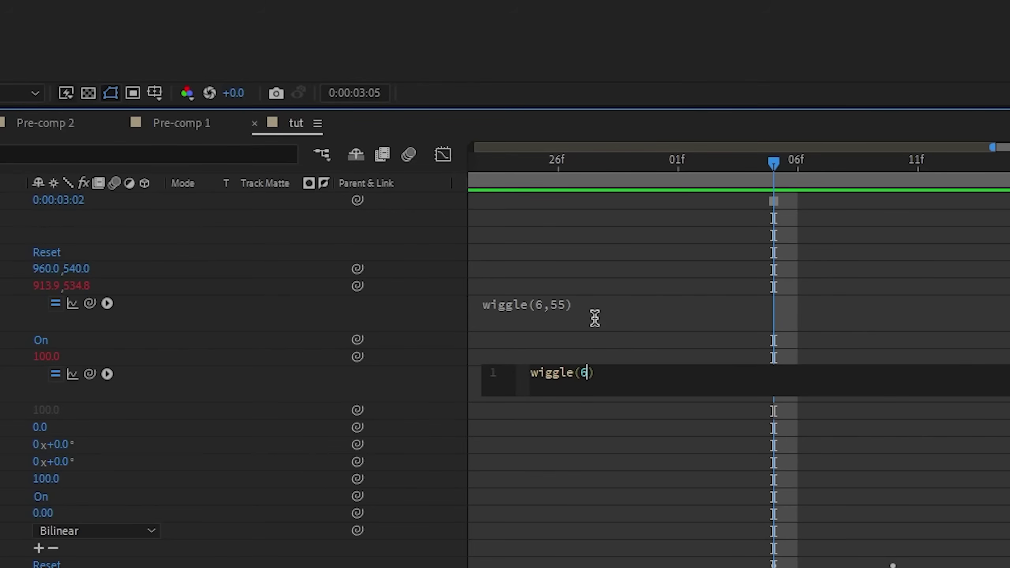
left_click(656, 337)
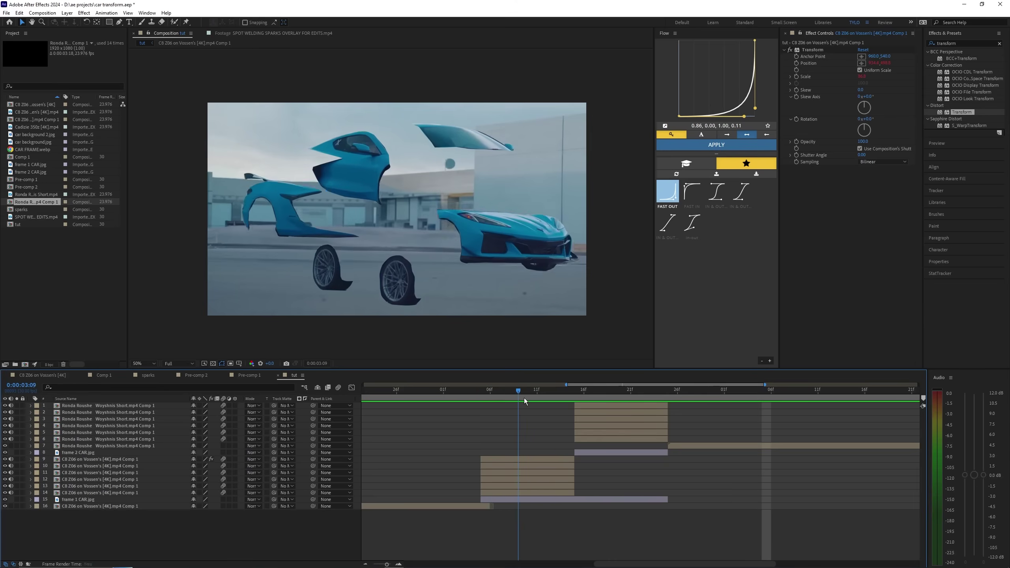
Copy the front end's wiggling Transform effect at 0:00:03:05 to the other five frozen blue-car layers
left_click_drag(524, 397, 480, 401)
left_click(815, 51)
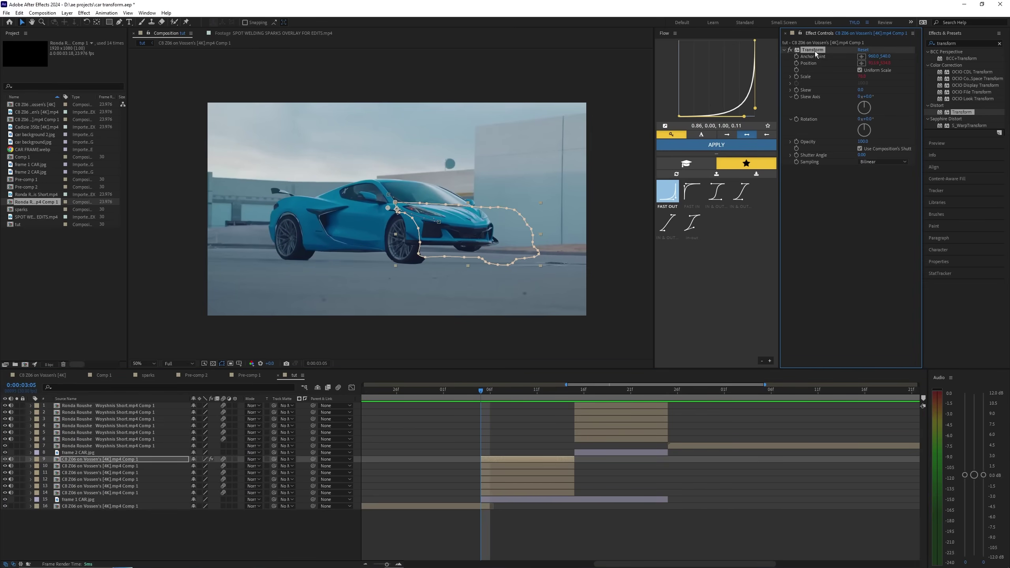
left_click(501, 464)
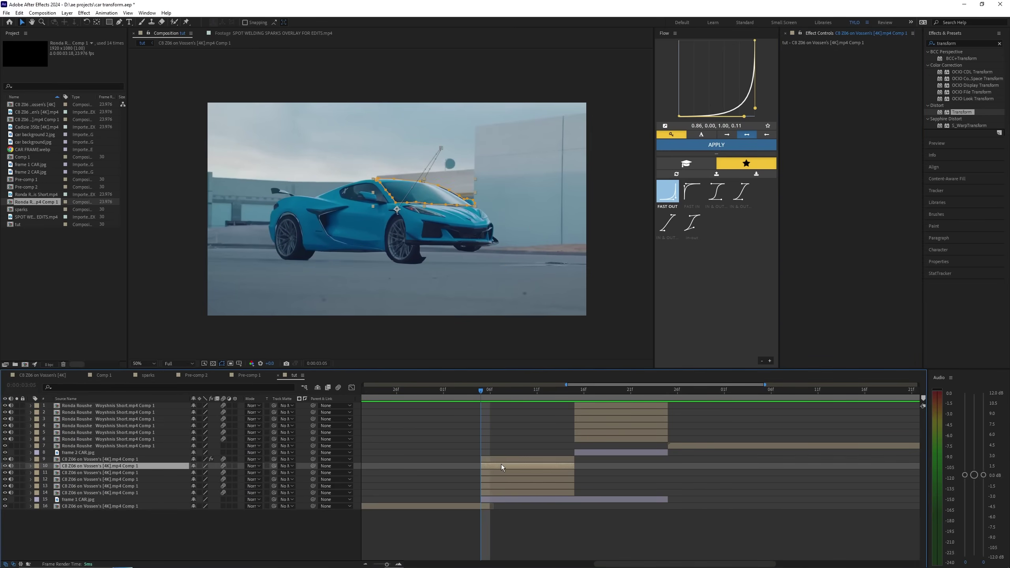
left_click(493, 493, "shift")
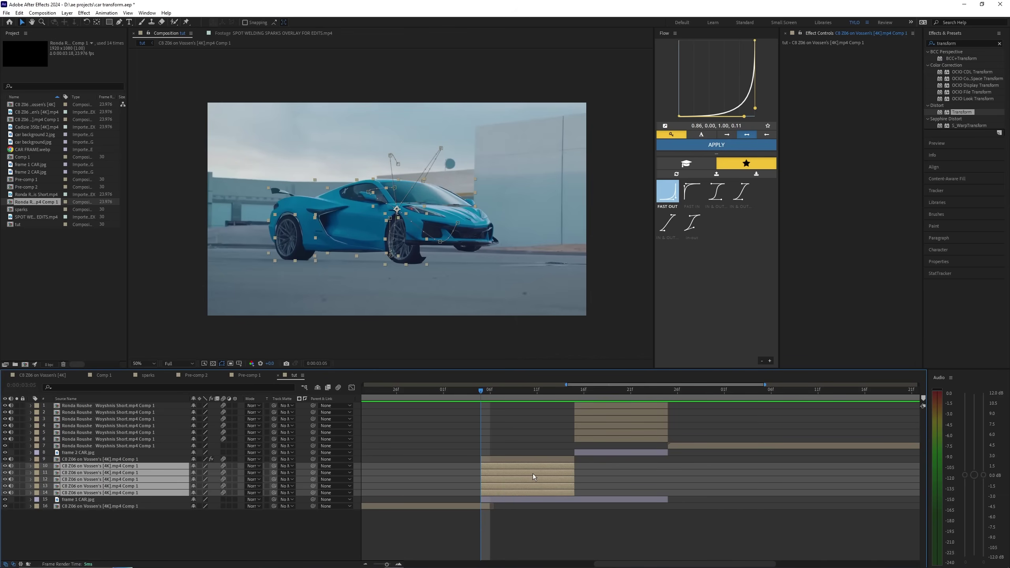
key("ctrl+v")
At 0:00:03:15, paste the wiggling Transform effect onto the six frozen green-car layers
left_click(575, 392)
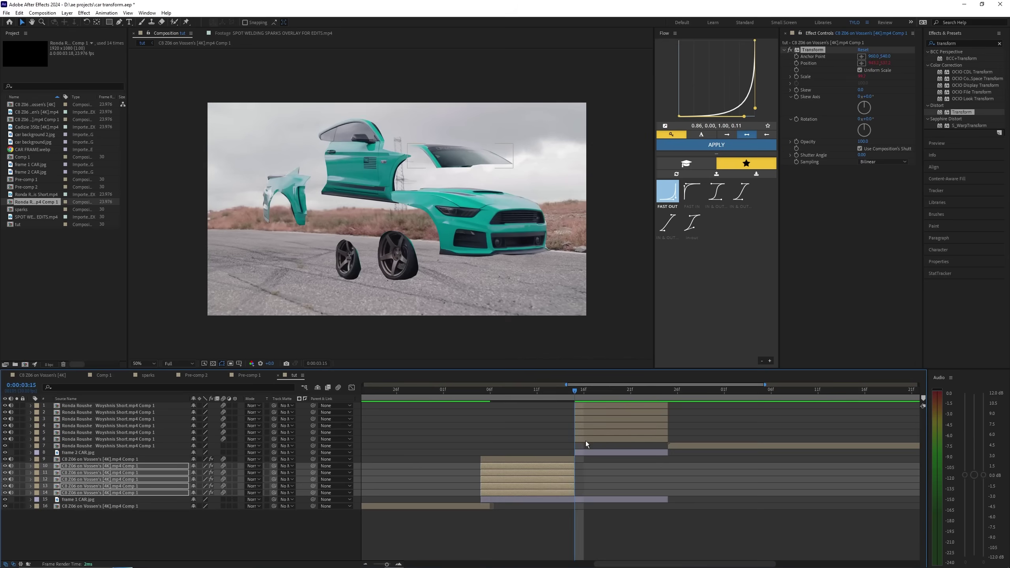
left_click(585, 439)
left_click(587, 403, "shift")
key("ctrl+v")
Return to the start of the frozen blue-car layers and enable motion blur on all layers and for the composition
left_click(513, 458)
key("i")
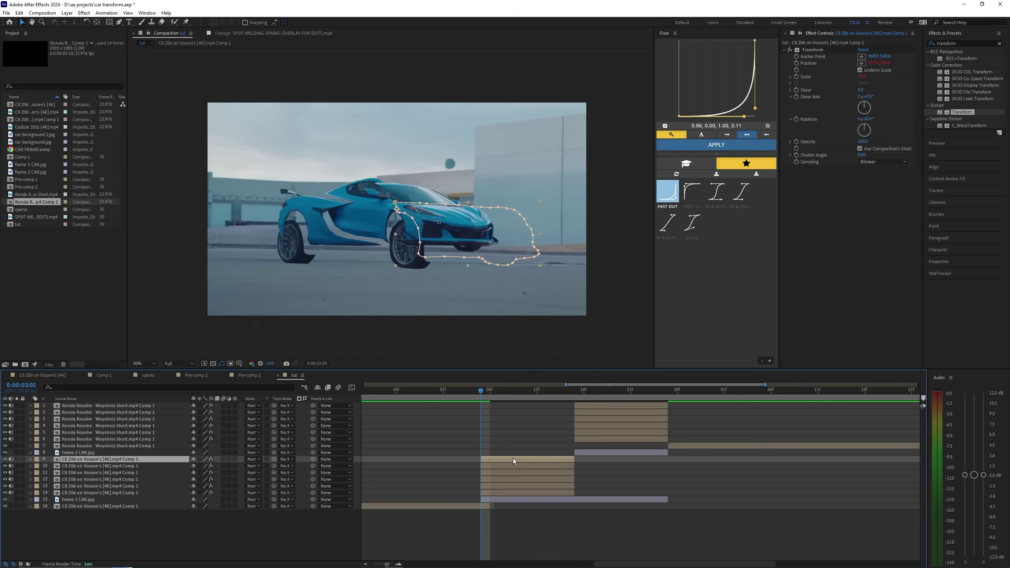
left_click(503, 491)
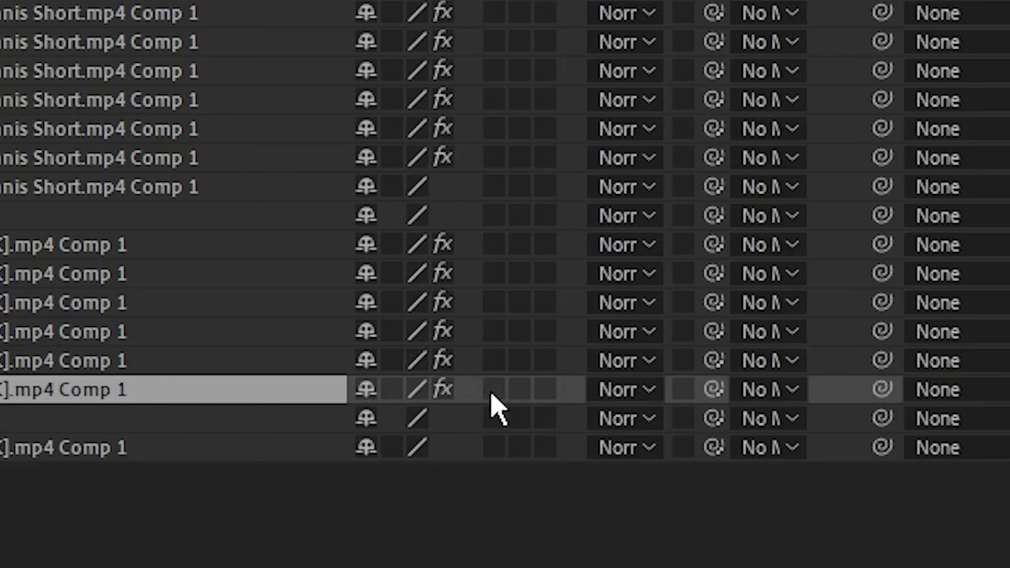
left_click(223, 492)
left_click_drag(495, 411, 489, 24)
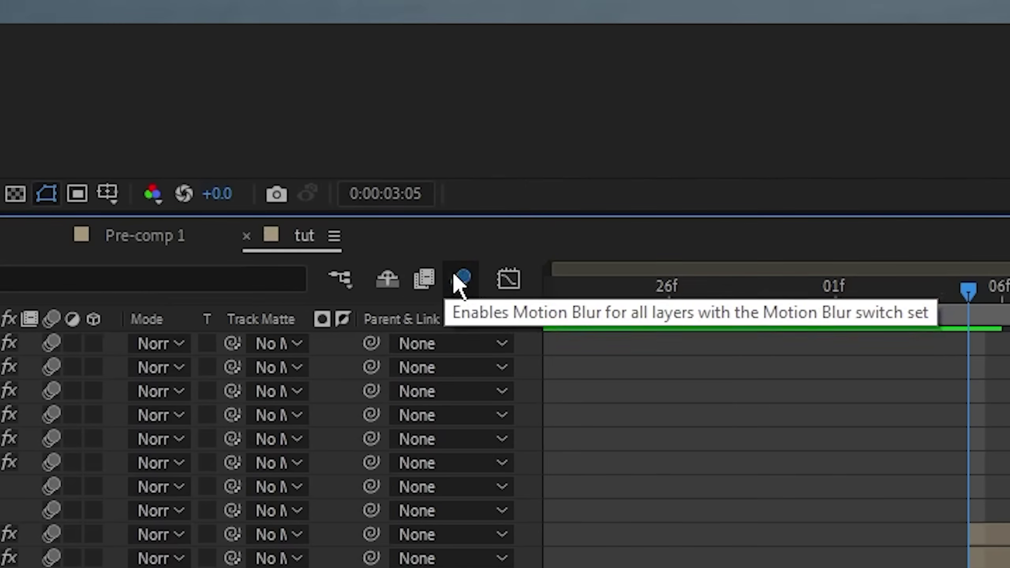
left_click(989, 88)
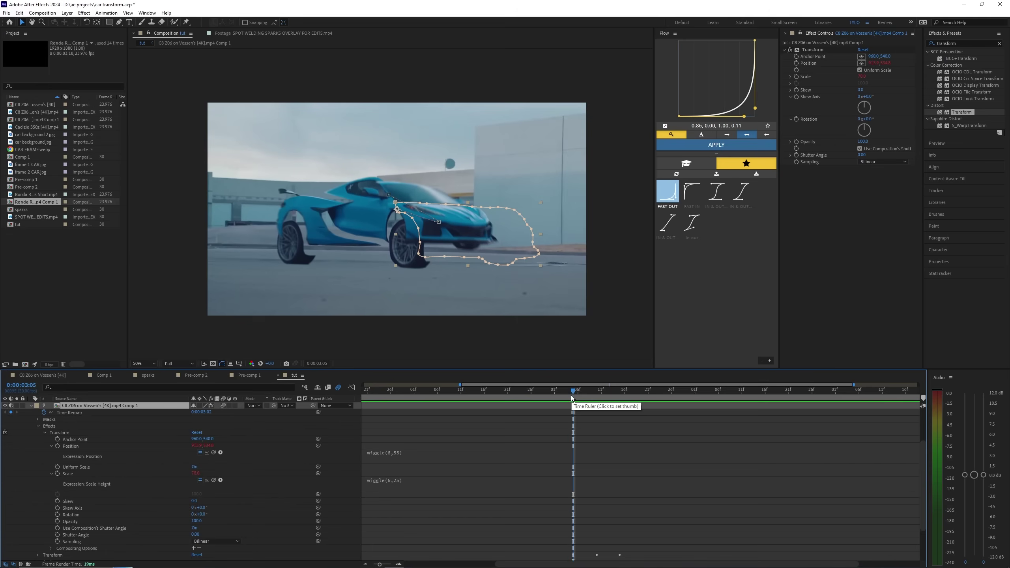
Inspect the Position wiggle expression in the Transform effect of the blue car's front-end layer
left_click(409, 456)
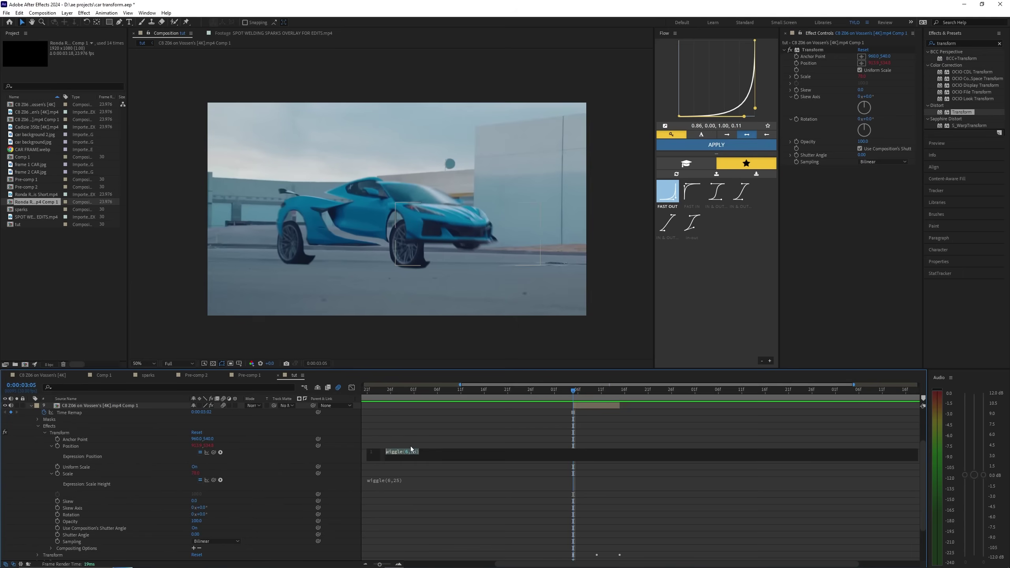
left_click(501, 202)
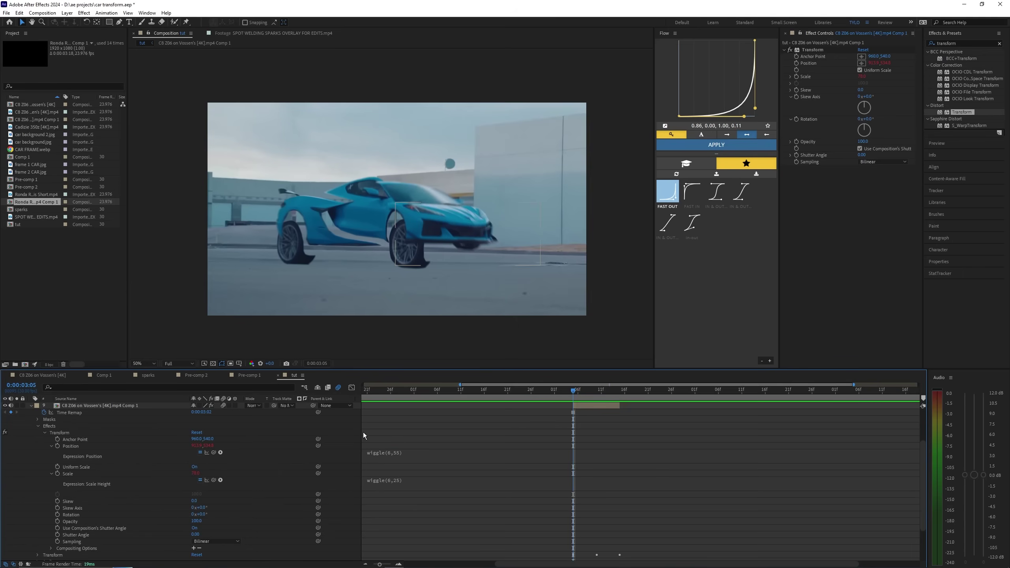
Place CAR FRAME.webp beneath the frozen blue-car layers starting at 0:00:03:05 and trim its end to match the frozen green-car layers
left_click(32, 406)
left_click(38, 150)
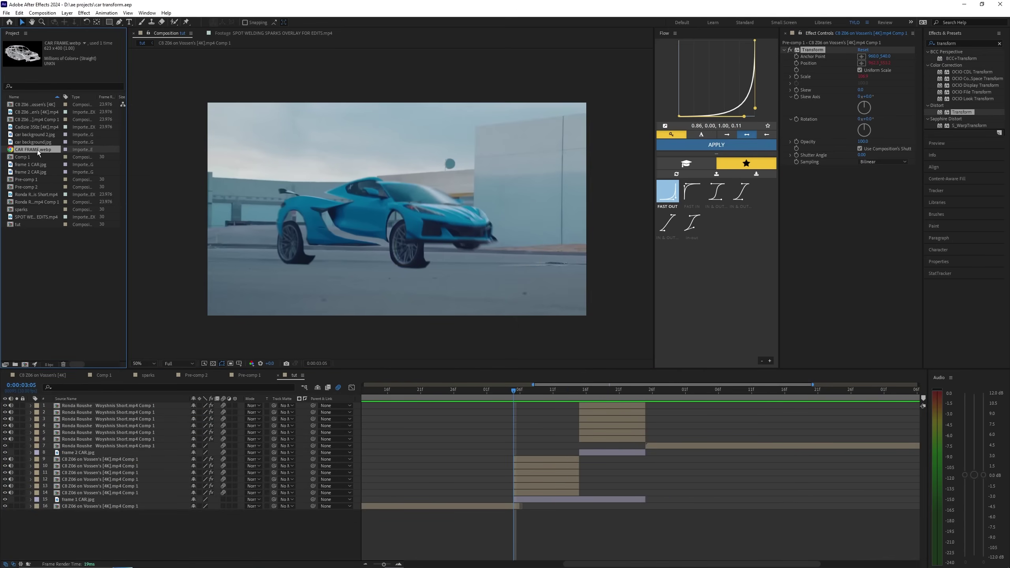
left_click_drag(37, 150, 515, 496)
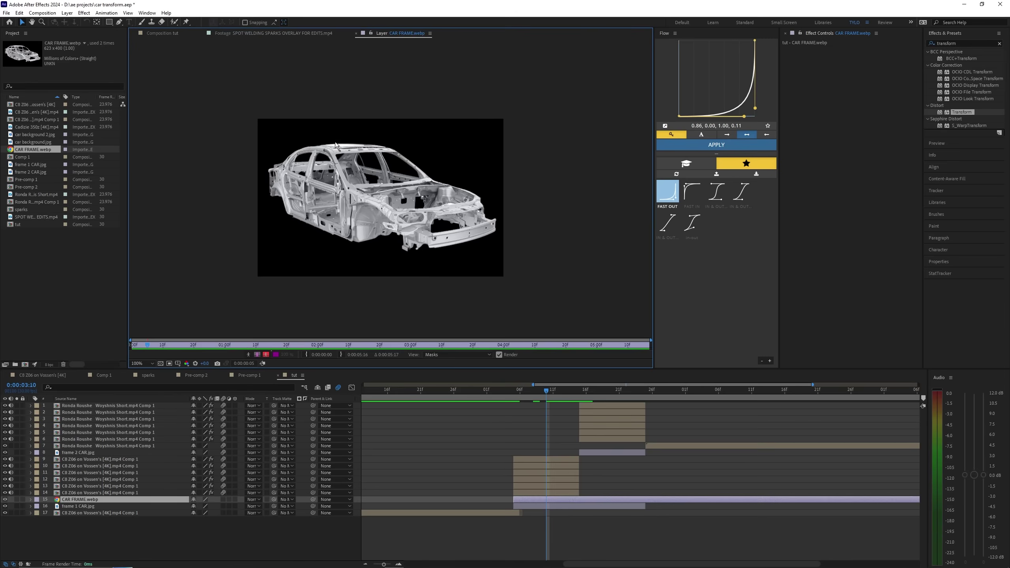
left_click(161, 36)
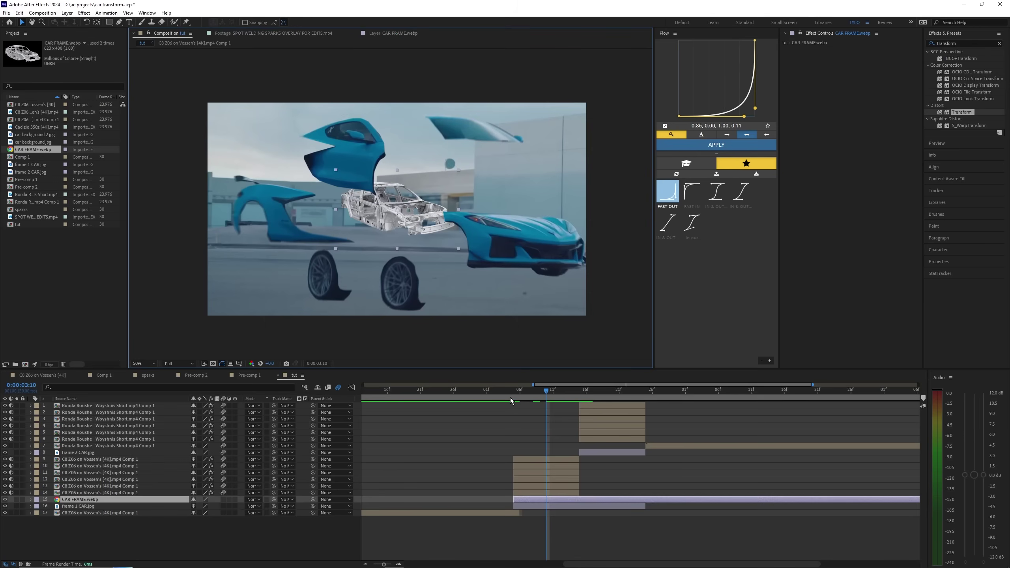
left_click_drag(509, 398, 676, 428)
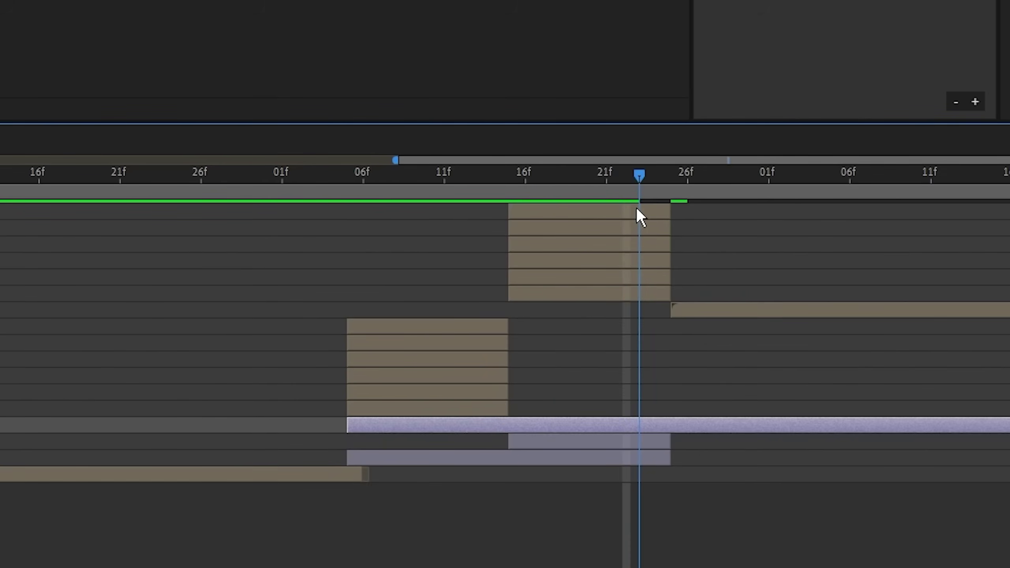
key("alt+]")
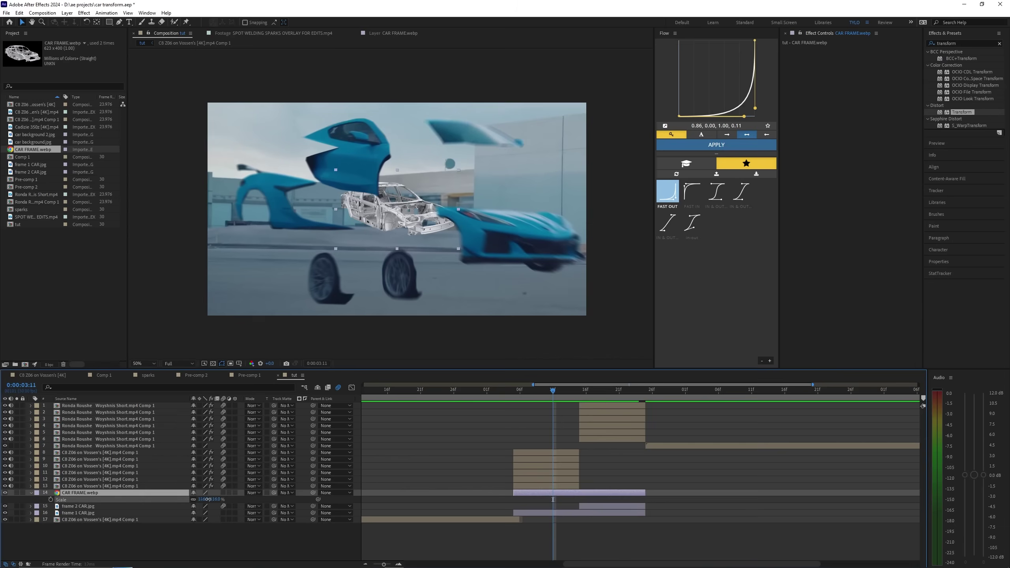
Scale the car frame to 140% and add a Tint effect mapping white to 000000 with a reduced Amount to Tint
left_click_drag(205, 499, 221, 500)
left_click(999, 44)
type("tint")
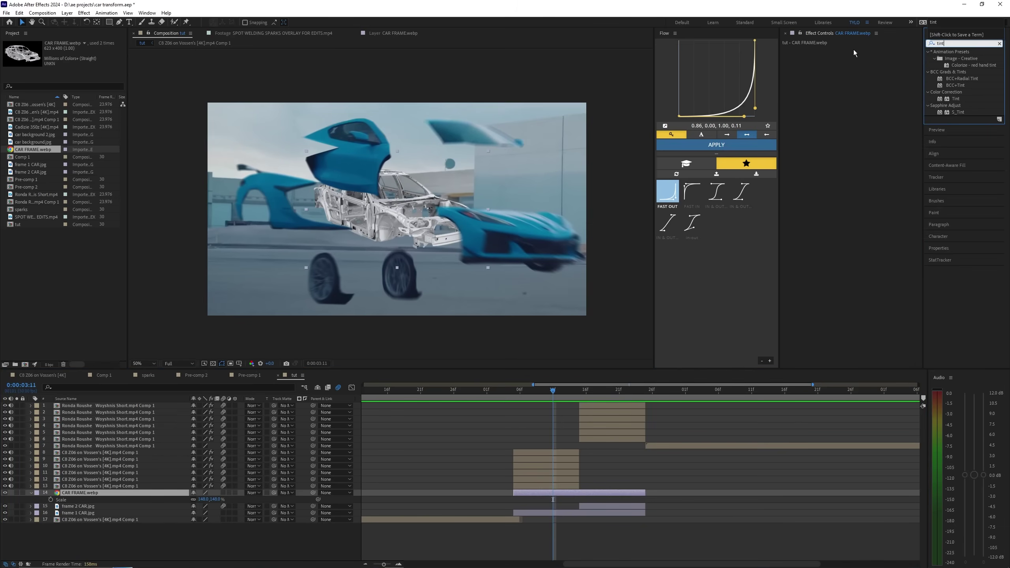
double_click(955, 98)
left_click(861, 63)
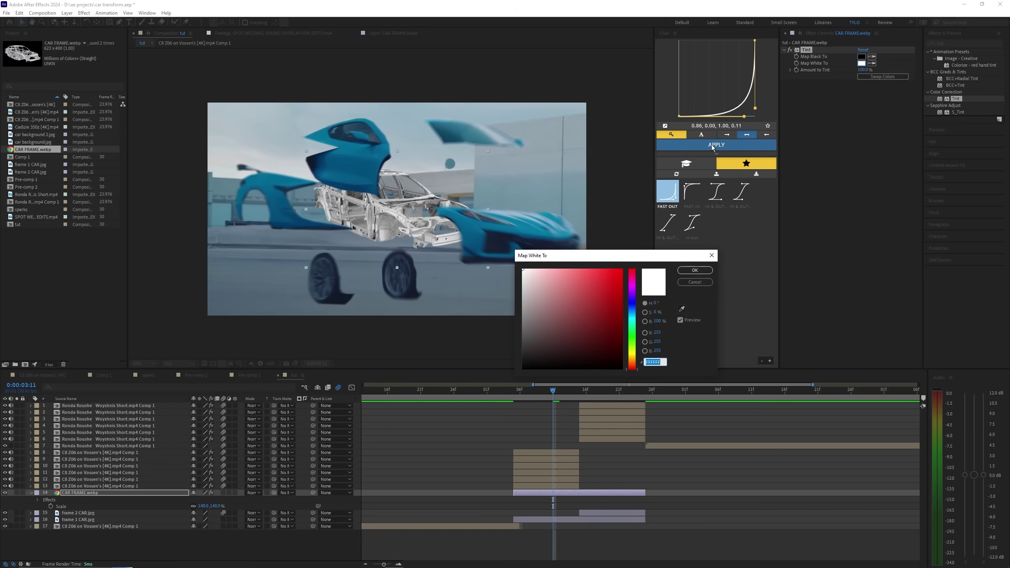
type("000000")
left_click(694, 270)
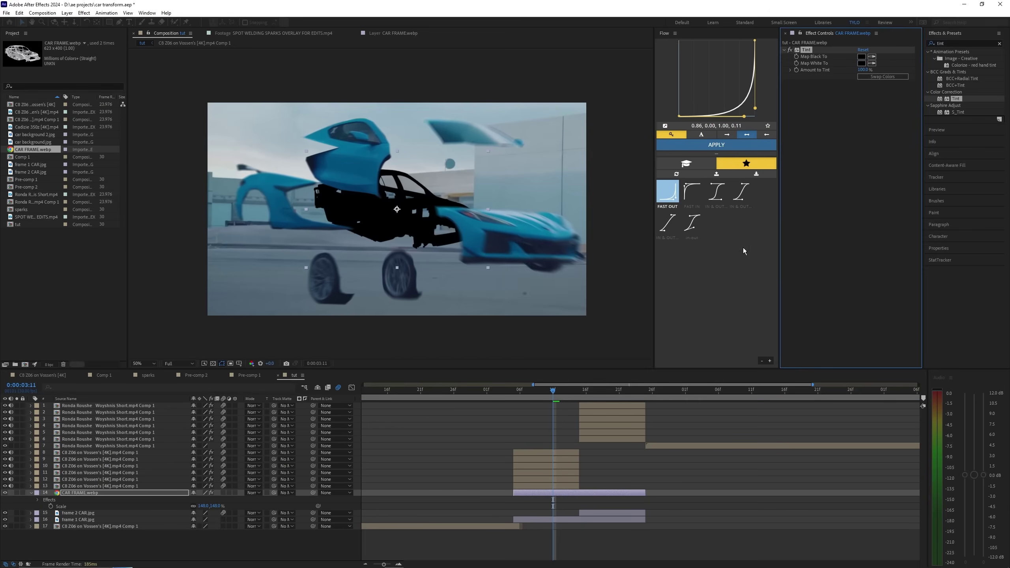
left_click_drag(863, 69, 837, 69)
key("ctrl+z")
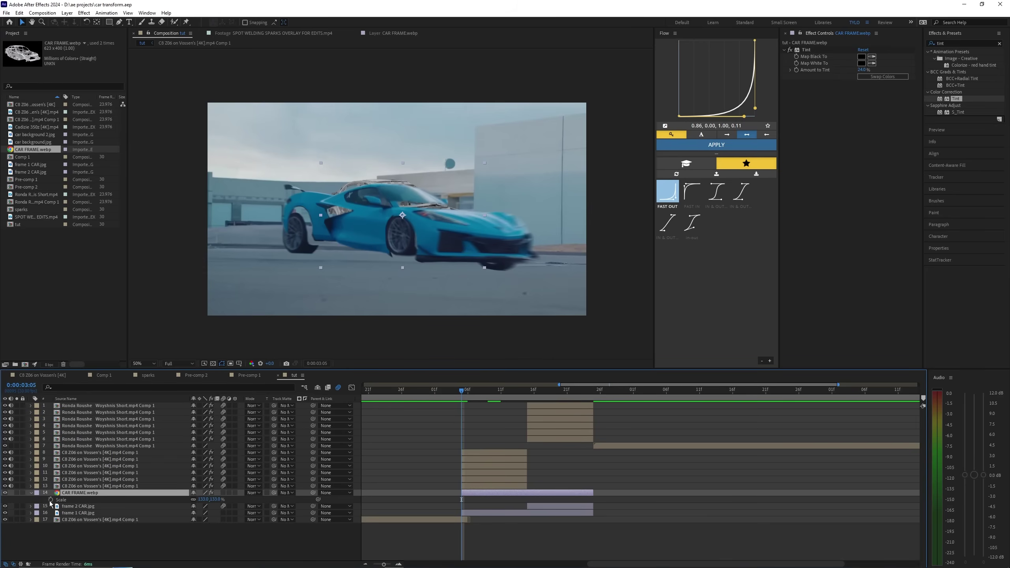
Keyframe the car frame's Scale to grow from 67% at 0:00:03:05 to full size at 0:00:03:09
left_click(50, 500)
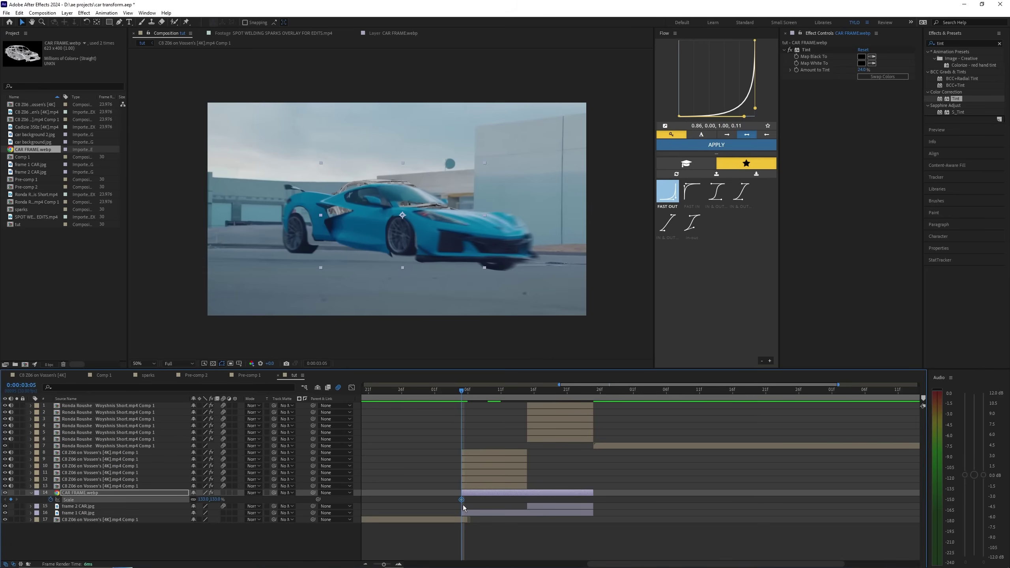
left_click_drag(461, 500, 500, 500)
left_click(481, 500)
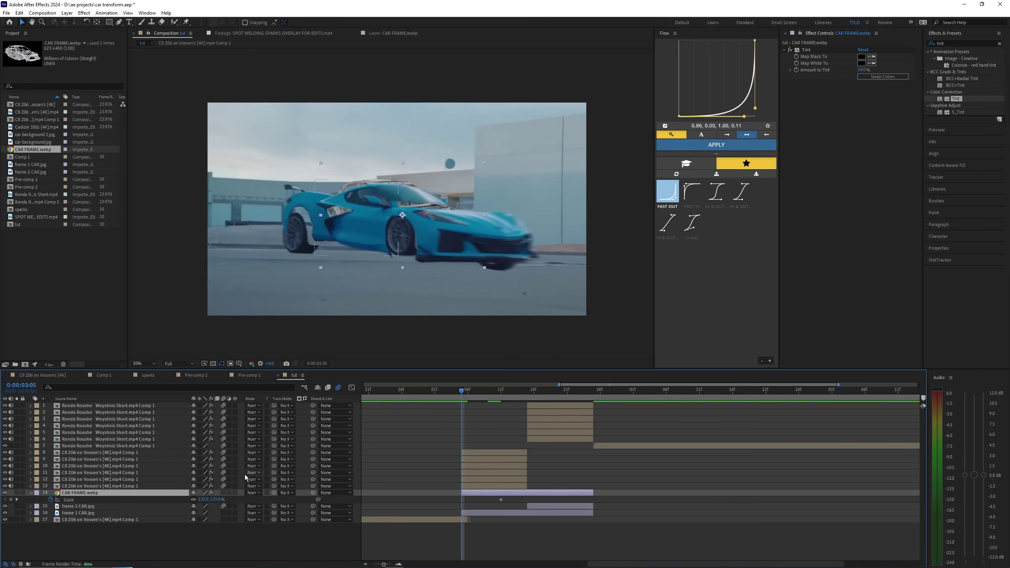
left_click_drag(202, 501, 181, 500)
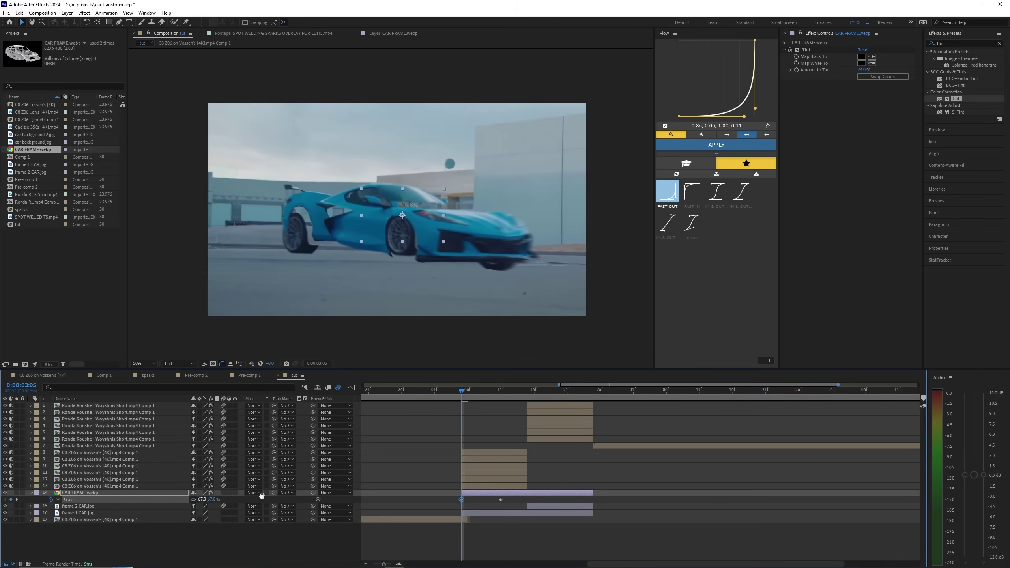
key("space")
key("space")
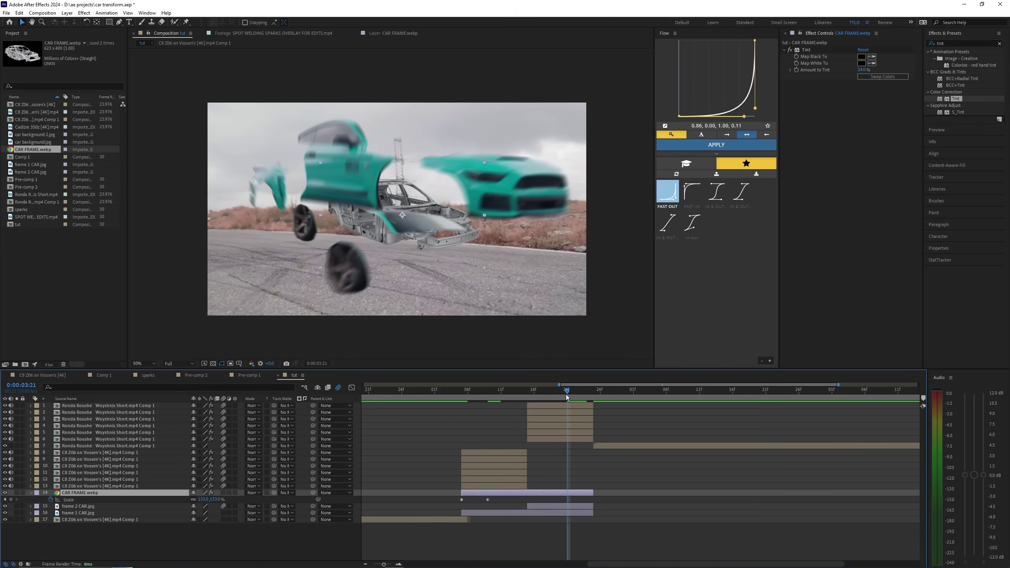
Add closing Scale keyframes that hold the car frame at full size until 0:00:03:22 and shrink it by the layer's end
left_click_drag(565, 394, 560, 393)
left_click(10, 499)
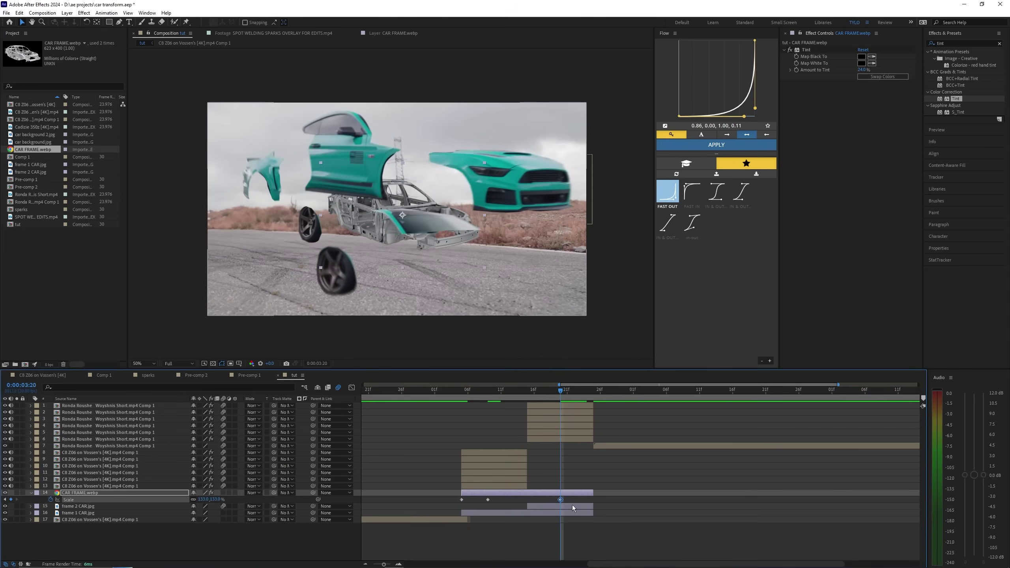
left_click(571, 503)
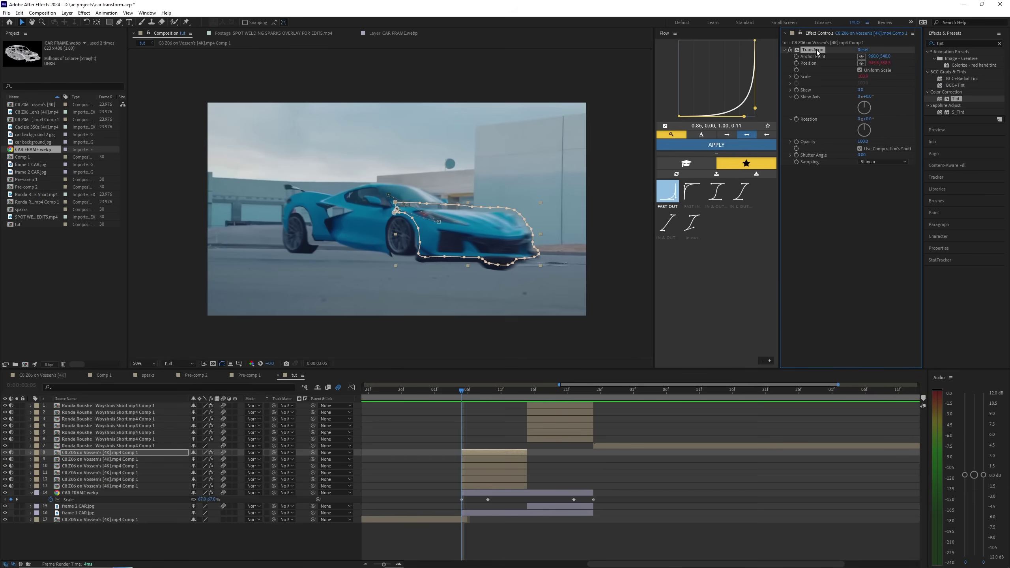
Paste the wiggling Transform effect from the blue car's front-end layer onto CAR FRAME.webp and preview the result
left_click(498, 492)
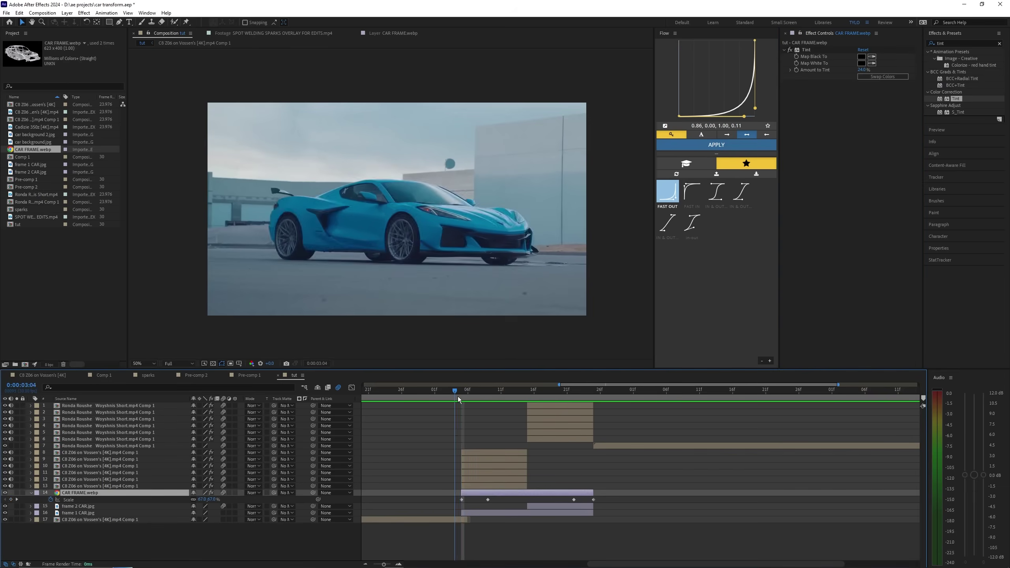
left_click_drag(458, 396, 481, 391)
key("ctrl+v")
key("space")
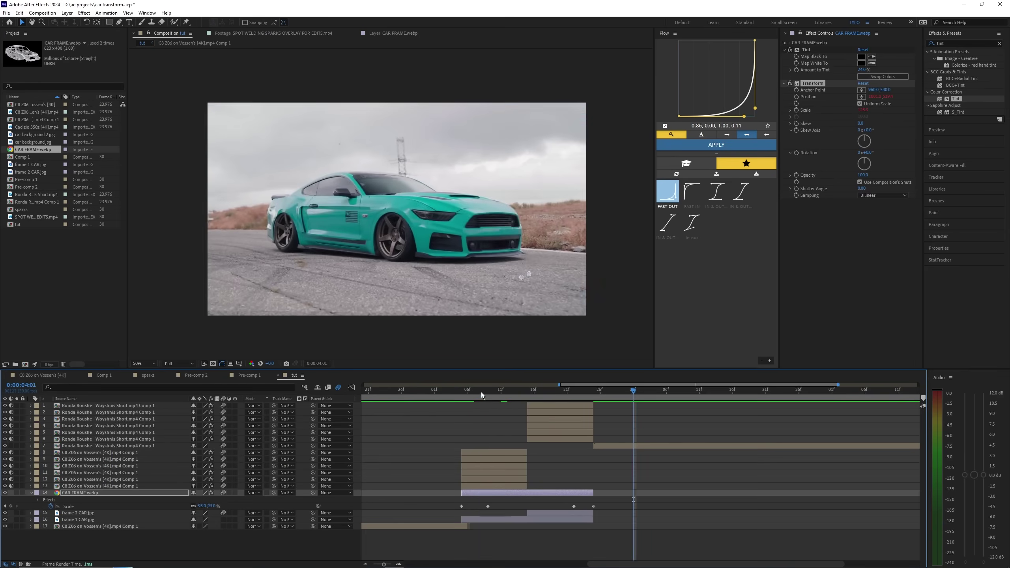
left_click(32, 498)
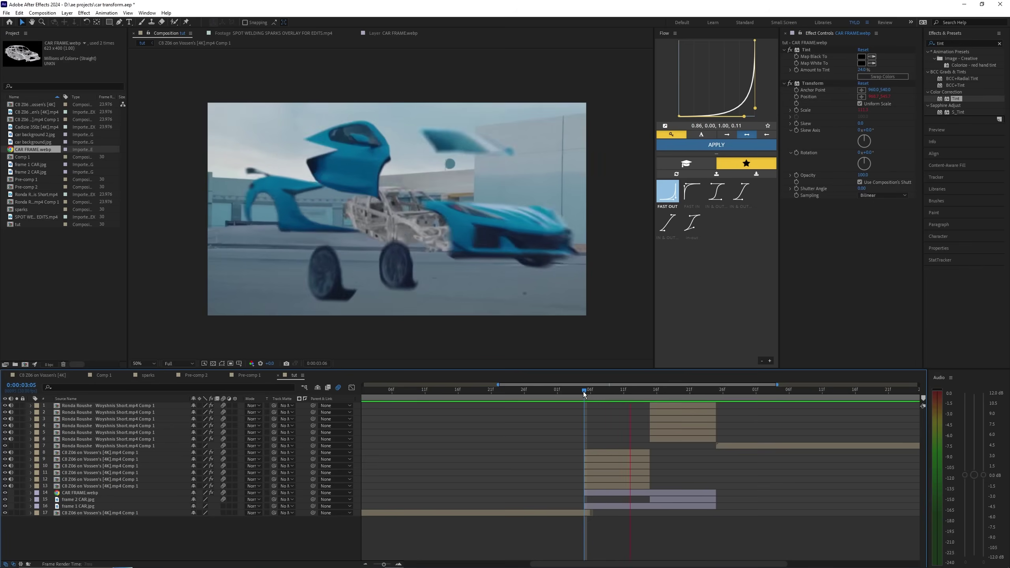
Place the sparks composition directly above CAR FRAME.webp in the timeline, starting at 0:00:03:05
left_click(36, 210)
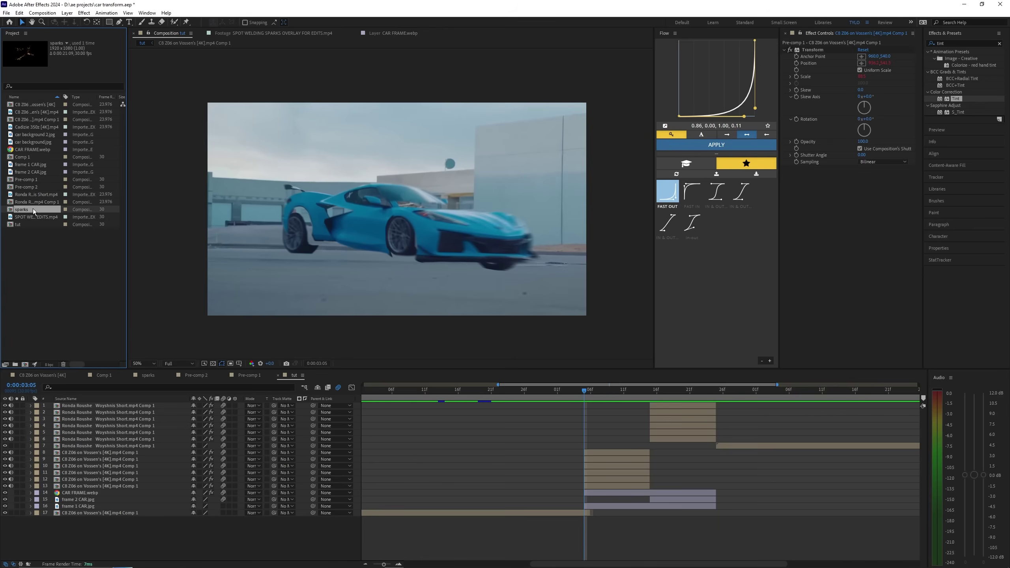
left_click(36, 149)
left_click(36, 210)
left_click_drag(35, 212, 576, 498)
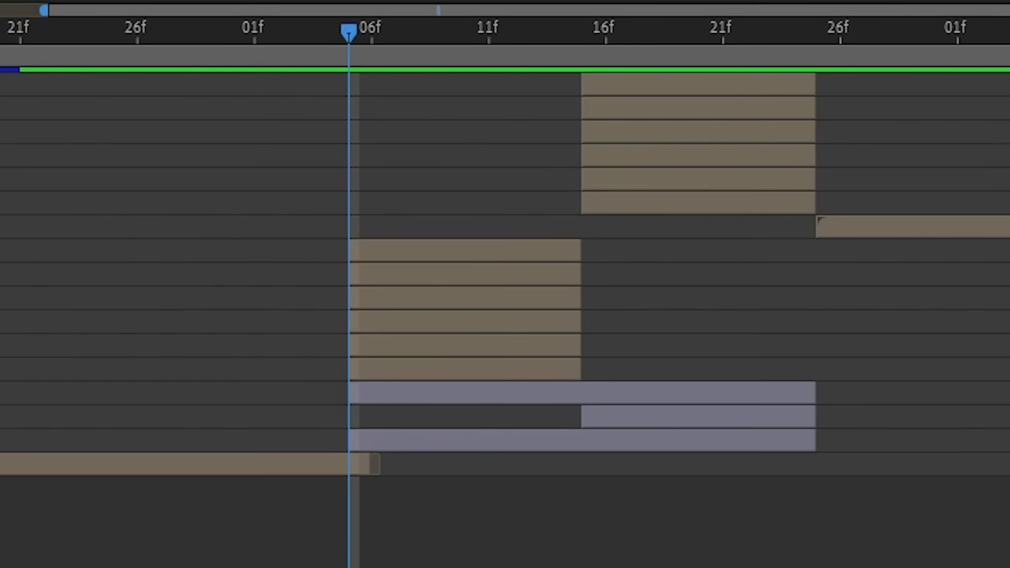
left_click_drag(398, 398, 356, 399)
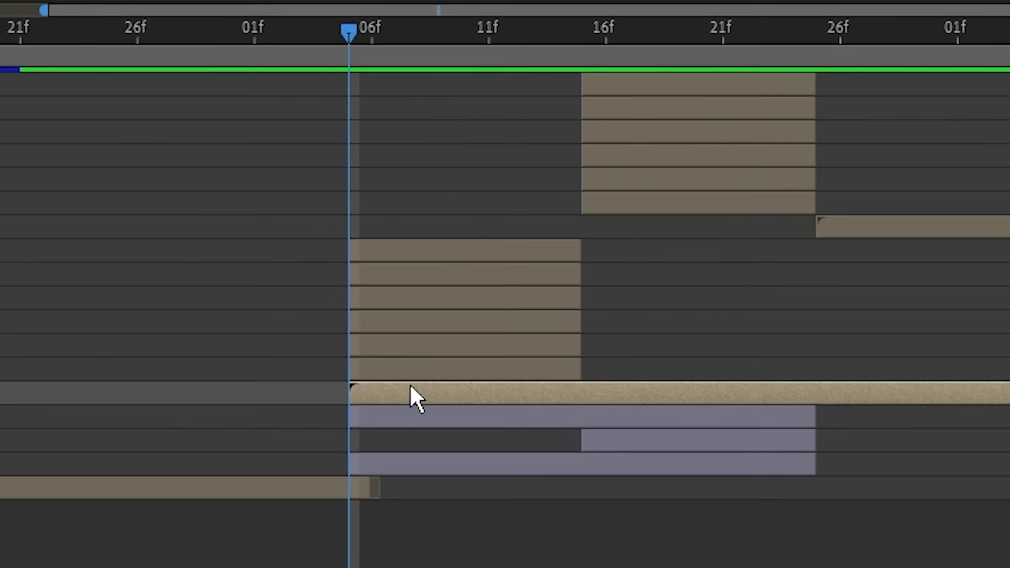
Set the sparks layer's blending mode to Screen and trim its end to match the car frame layer
left_click(462, 37)
left_click(461, 376)
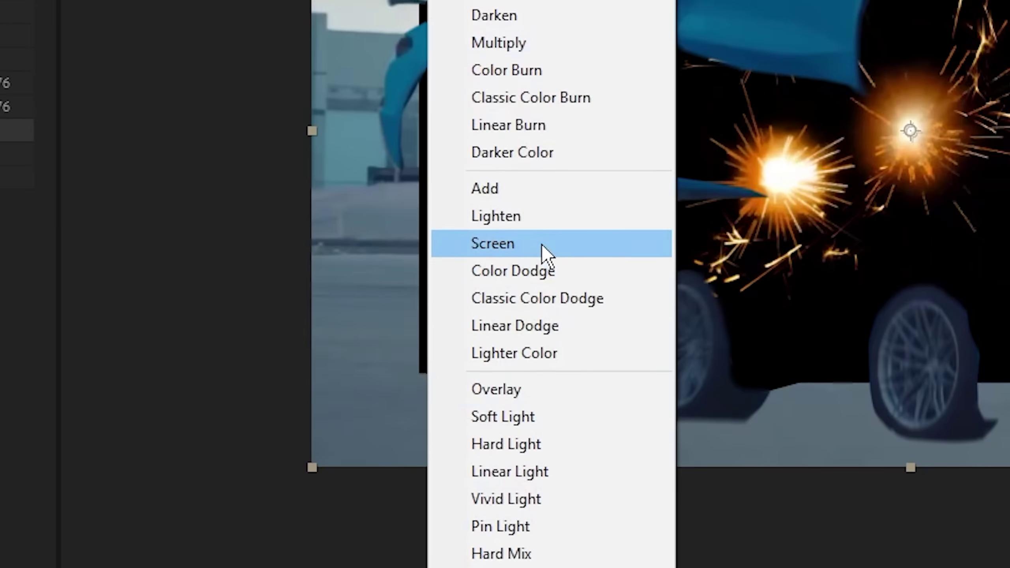
left_click(542, 243)
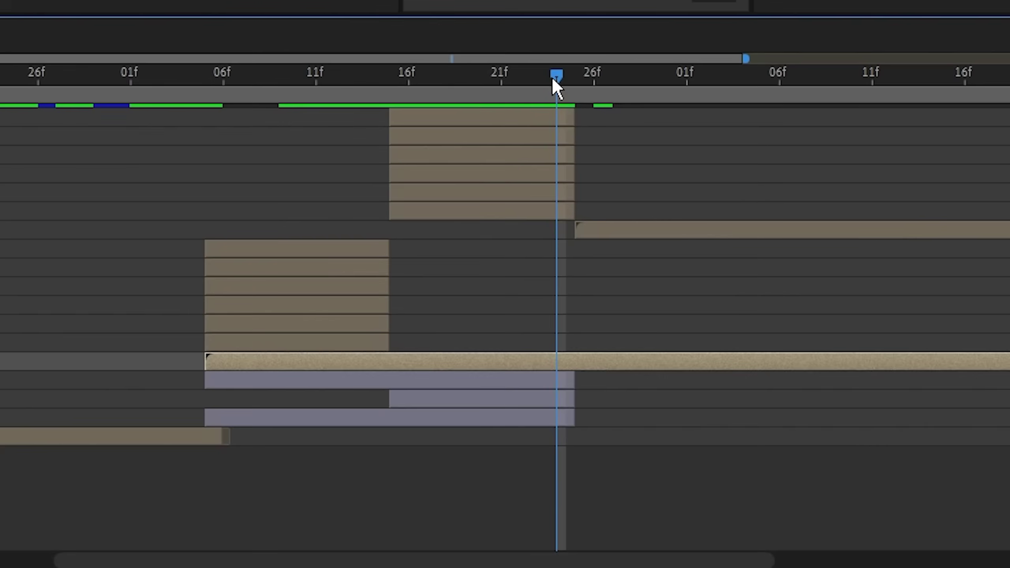
key("alt+bracketright")
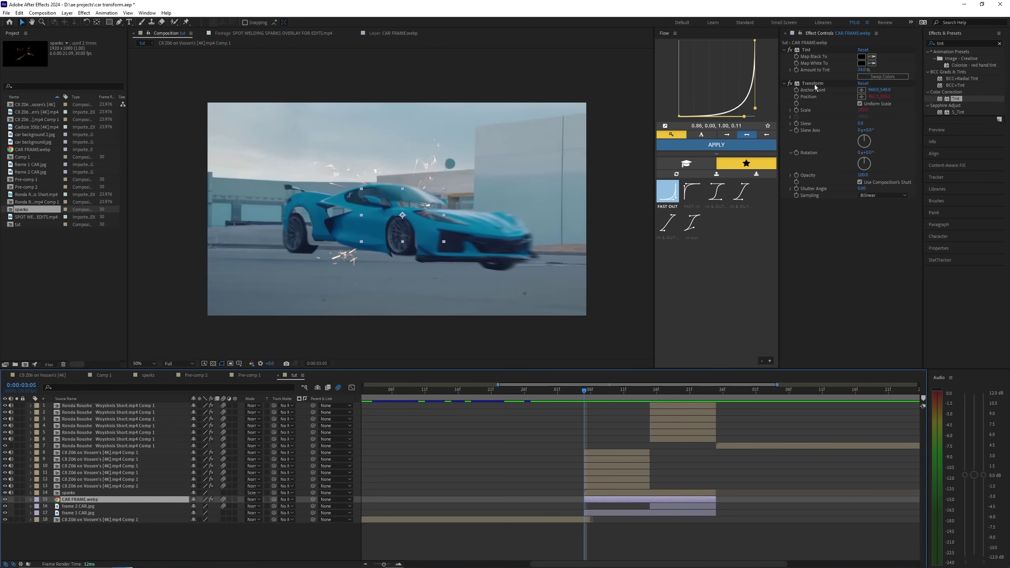
Copy the car frame's wiggling Transform effect onto the sparks layer
left_click(814, 85)
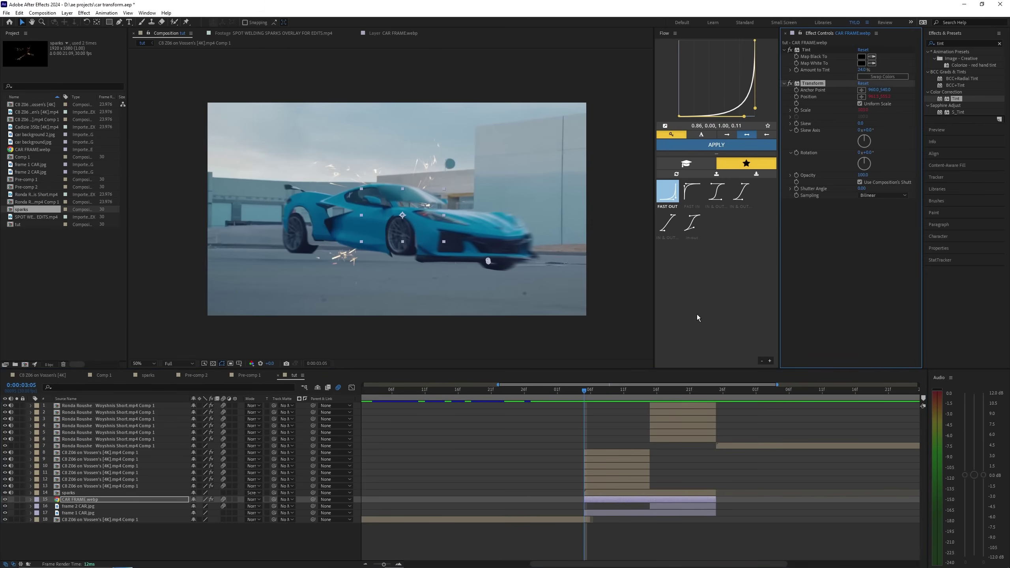
left_click(597, 492)
key("ctrl+v")
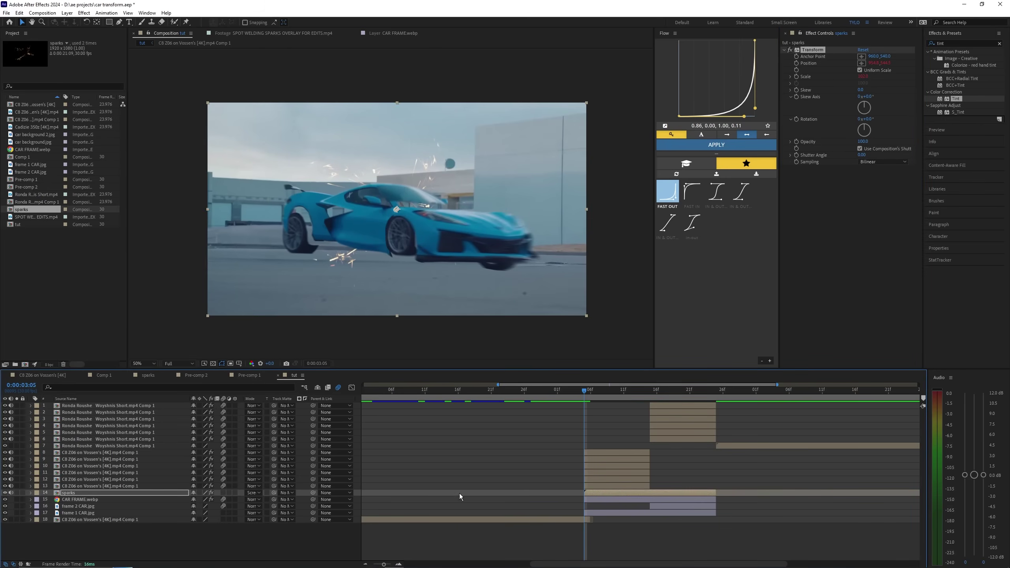
left_click(544, 538)
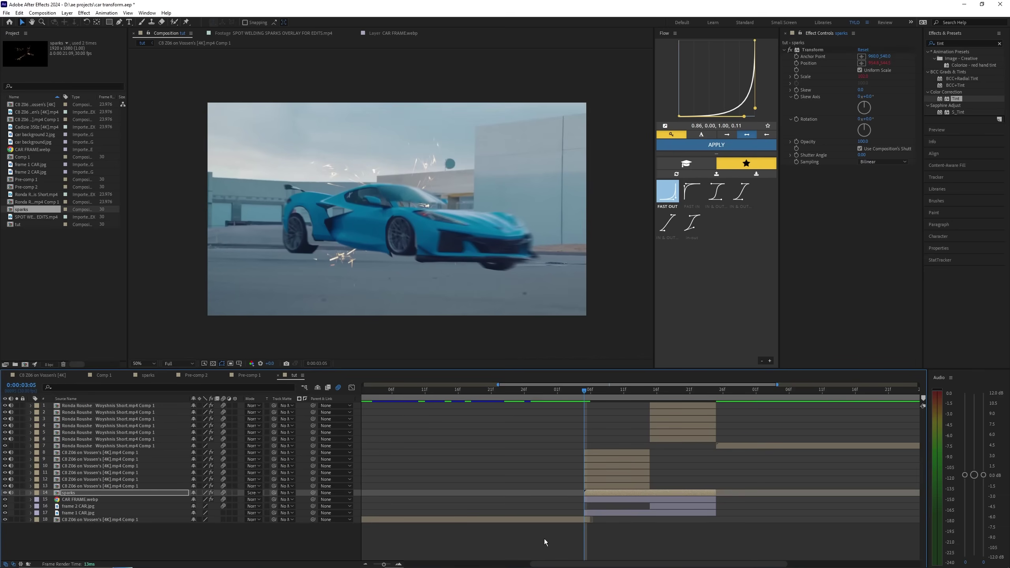
Preview the complete car transition from 0:00:02:25
left_click(533, 393)
left_click(471, 394)
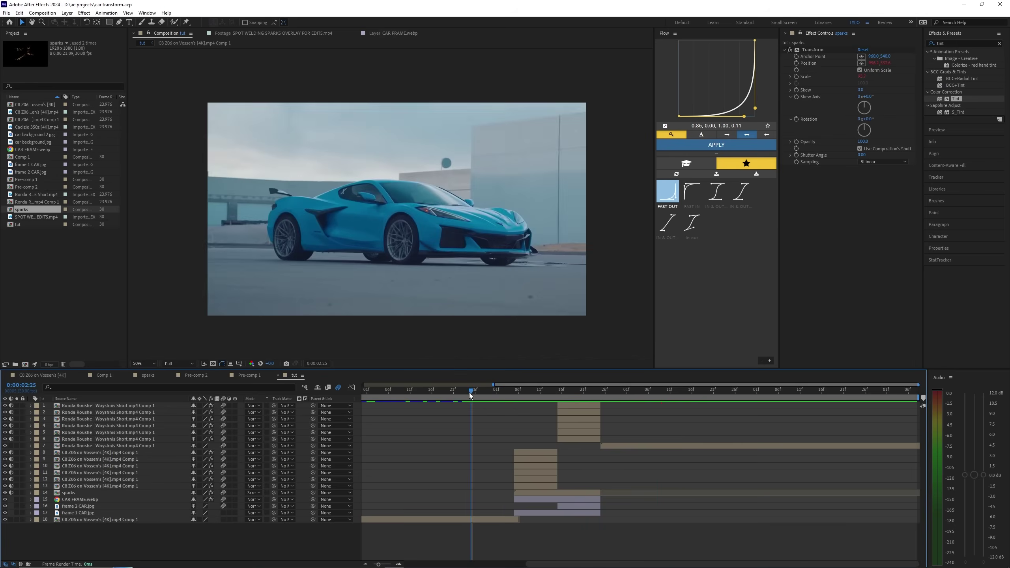
key("space")
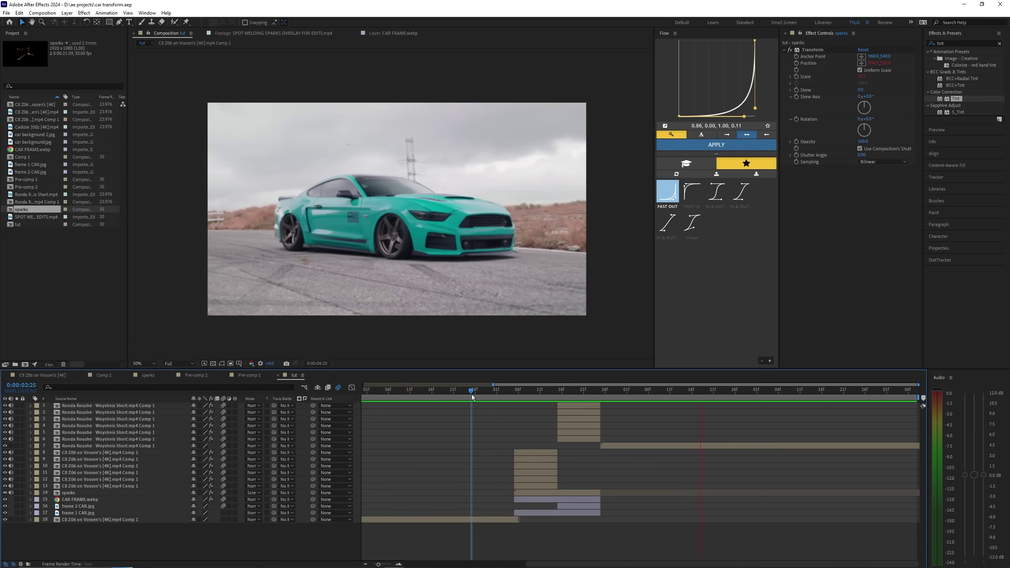
key("space")
At 0:00:03:21, draw a Pen mask around the road area of frame 2 CAR.jpg, following the road's far edge
mouse_move(575, 397)
left_mouse_down()
mouse_move(608, 400)
mouse_move(550, 395)
mouse_move(594, 400)
mouse_move(551, 397)
mouse_move(574, 399)
left_mouse_up()
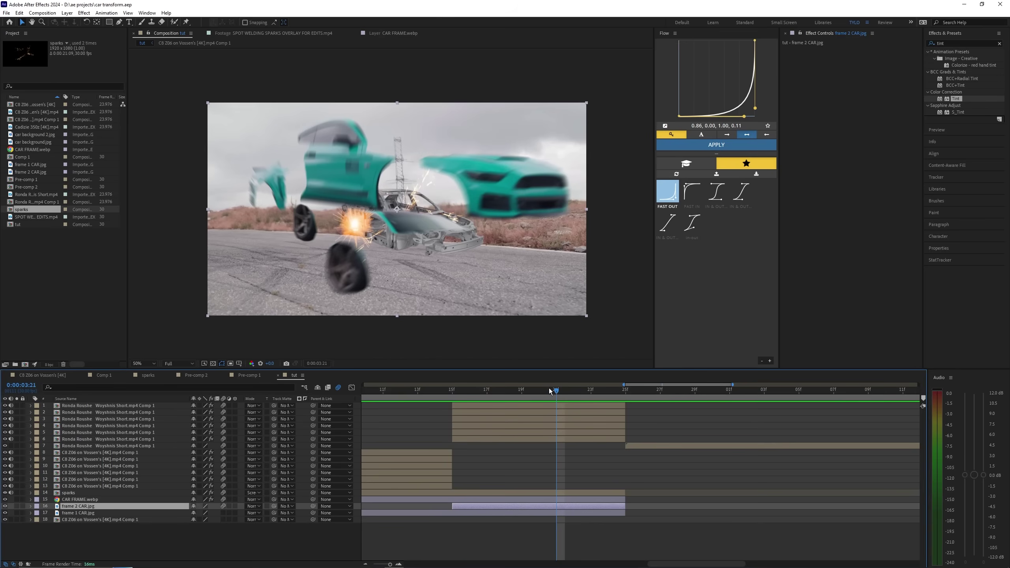
key("g")
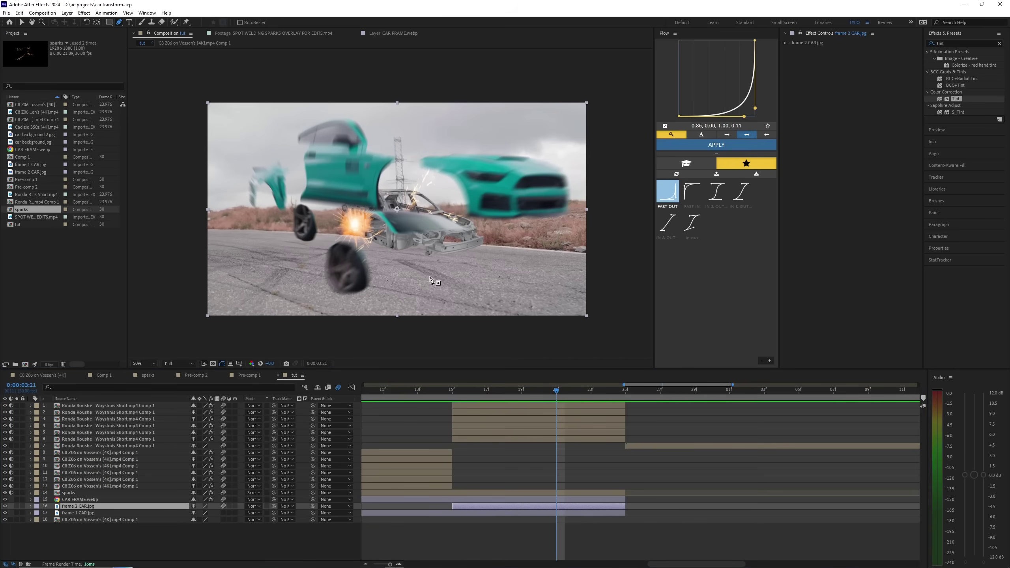
left_click(594, 256)
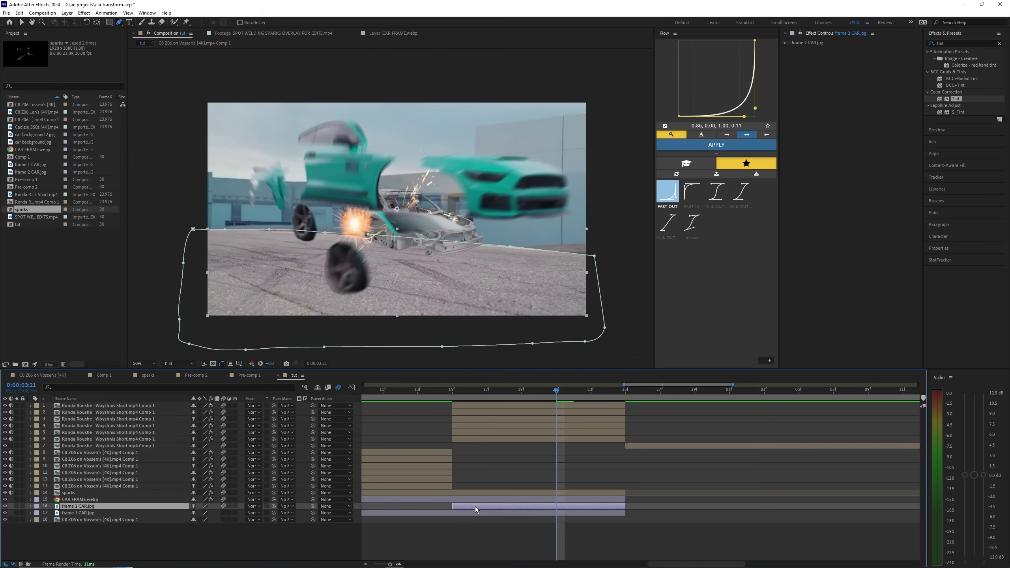
Duplicate the frame 2 CAR.jpg layer and draw a Pen mask around the reddish brush strip along the road's far edge
left_click(474, 507)
key("ctrl+d")
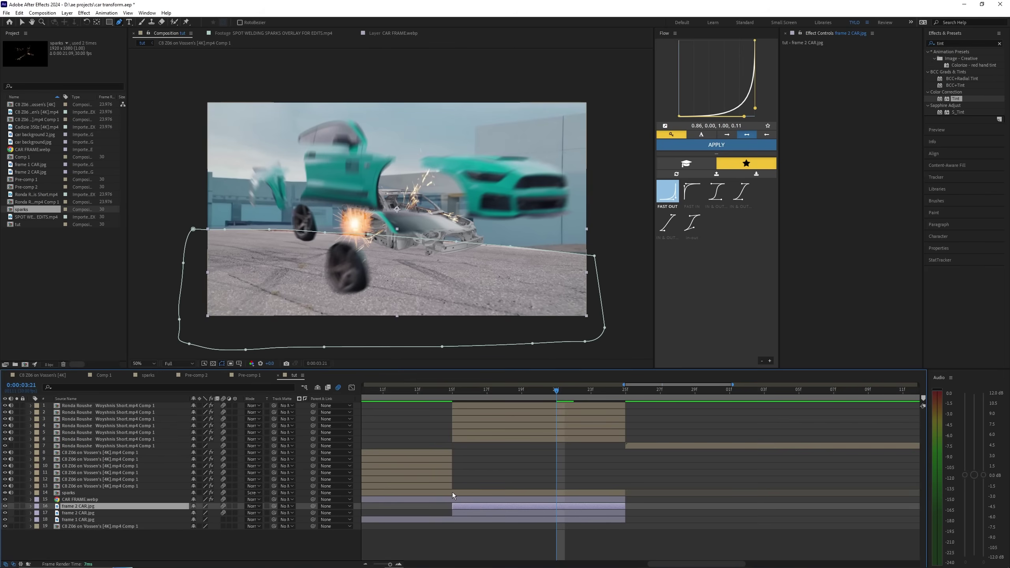
left_click(180, 500)
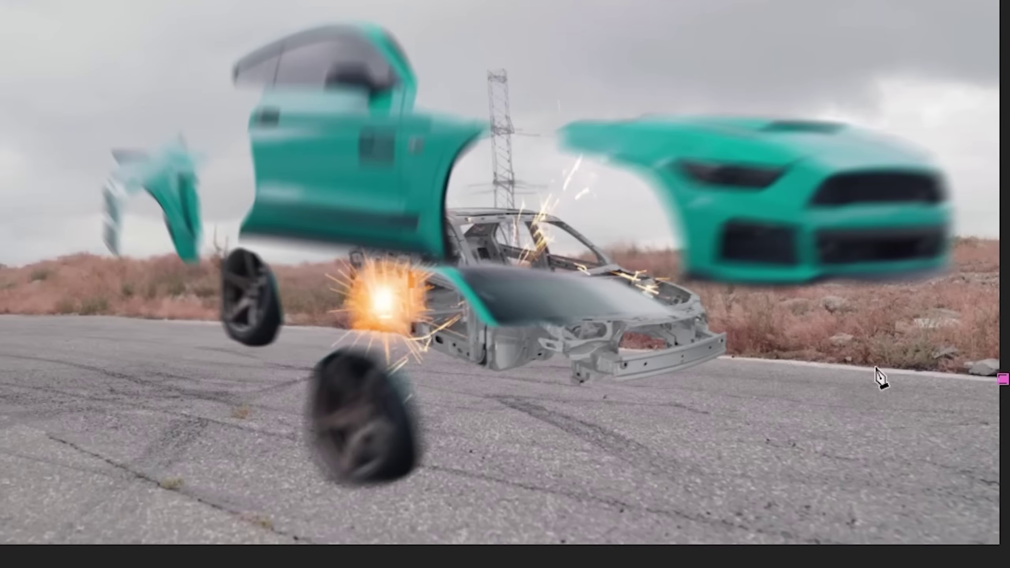
left_click(803, 363)
left_click(601, 345)
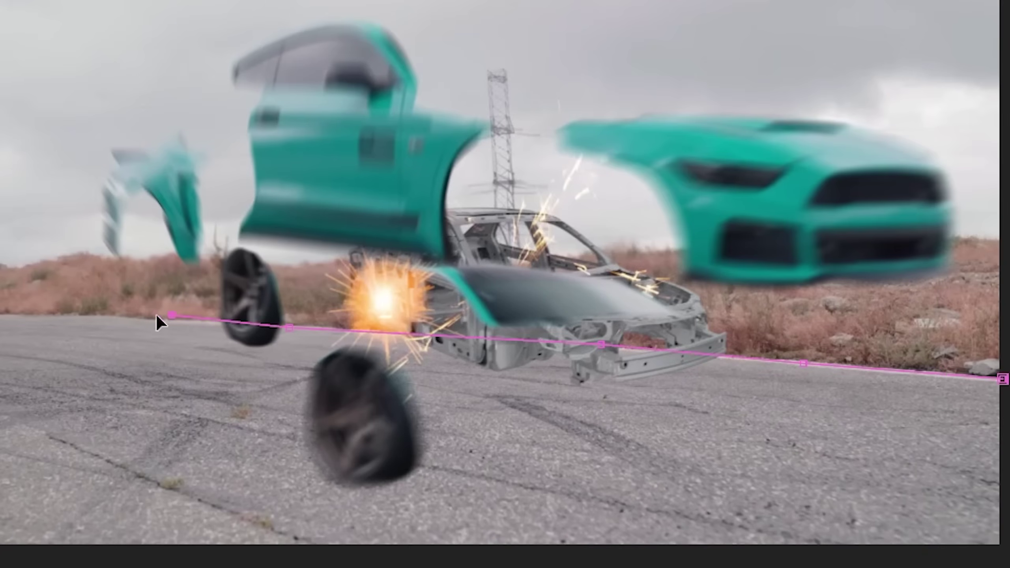
left_click(91, 314)
left_click(16, 313)
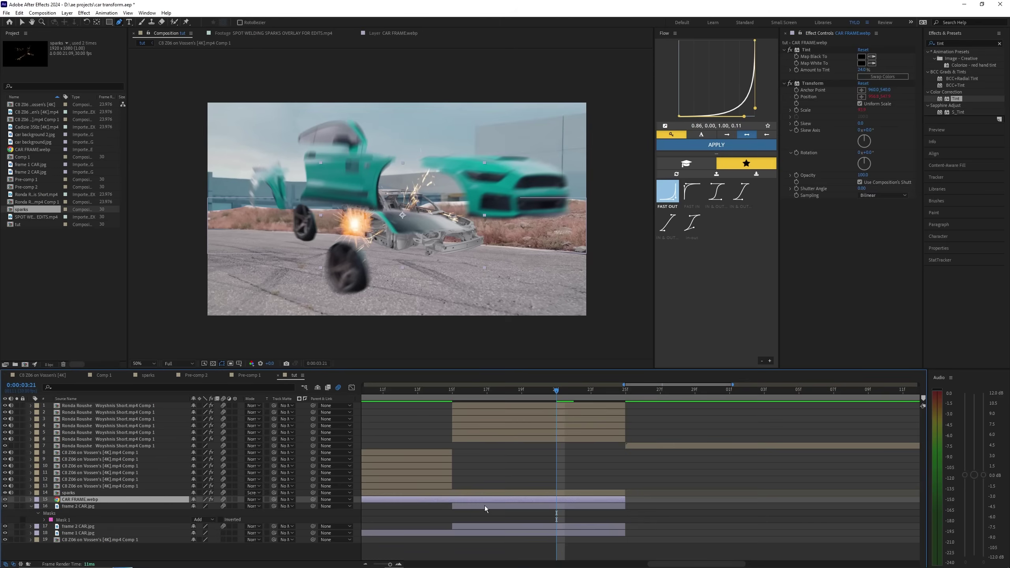
Duplicate the brush-masked frame 2 CAR.jpg layer and delete the mask from the upper copy
left_click(484, 505)
key("m")
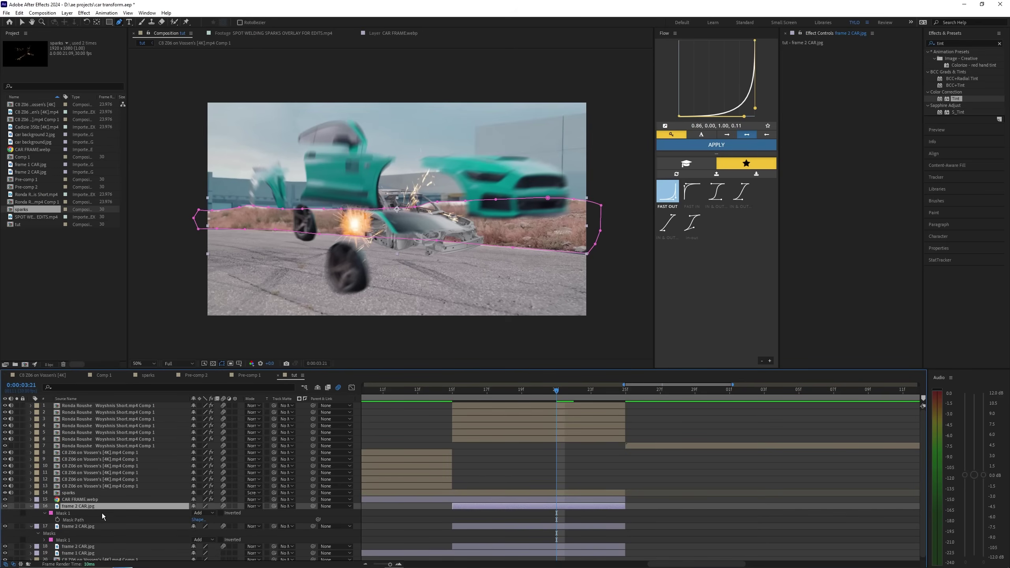
left_click(101, 518)
key("Delete")
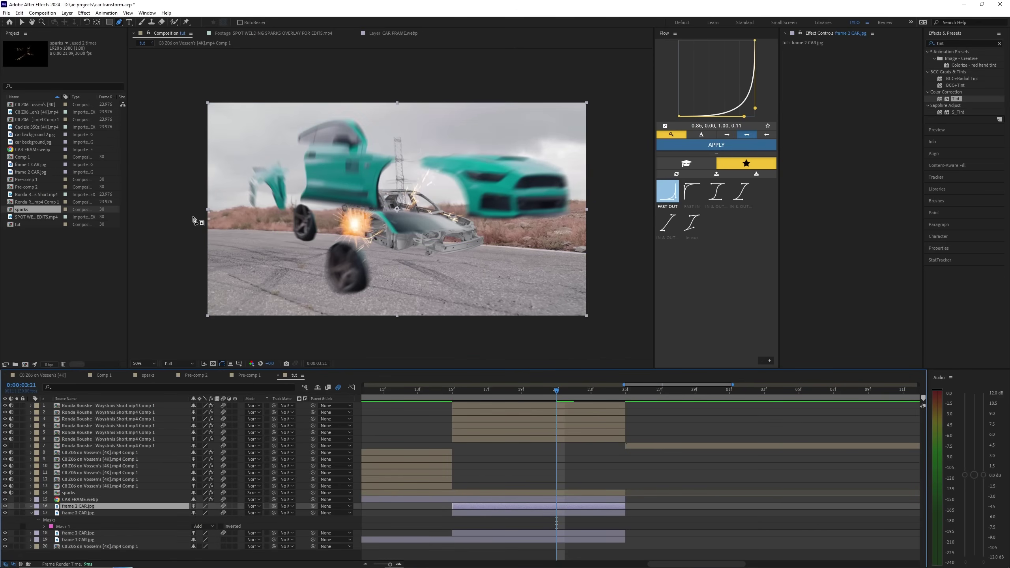
Draw a Pen mask around the sky on the uppermost frame 2 CAR.jpg layer and check the masked layers by toggling their visibility
left_click(191, 211)
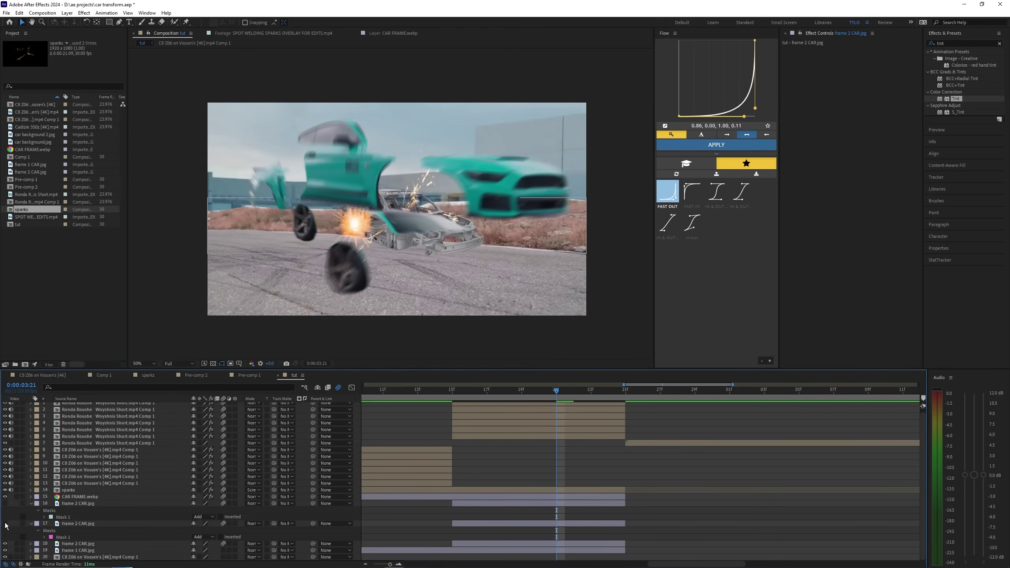
left_click(5, 525)
left_click_drag(5, 526, 5, 503)
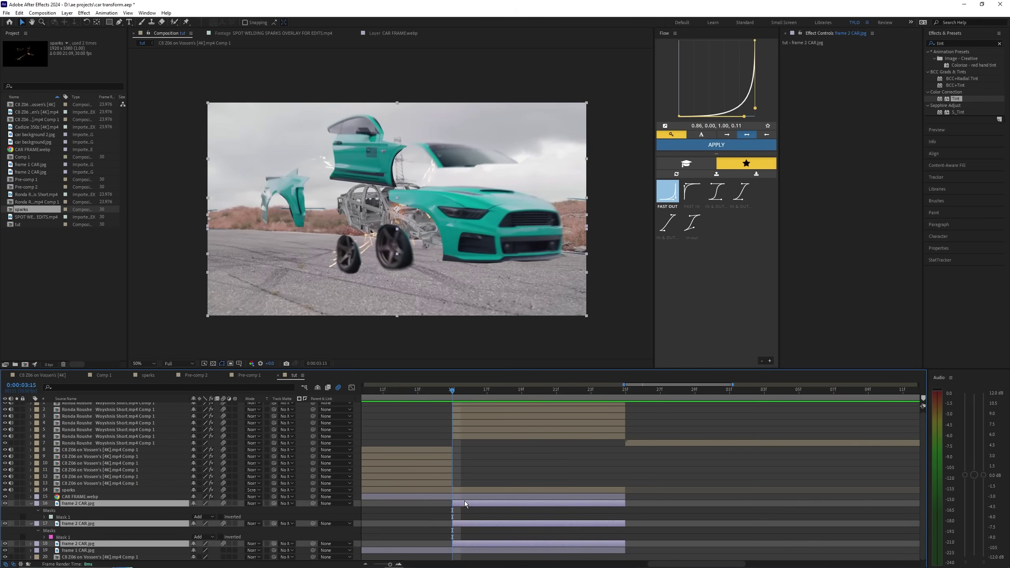
Add Position keyframes at 0:00:03:25 to the three frame 2 CAR.jpg layers
key("p")
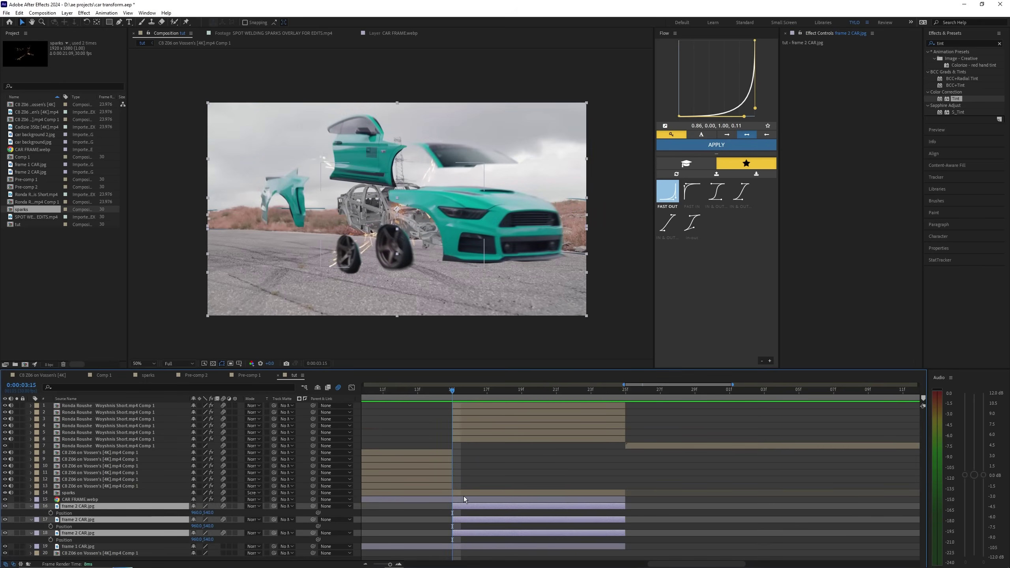
left_click(616, 532)
key("o")
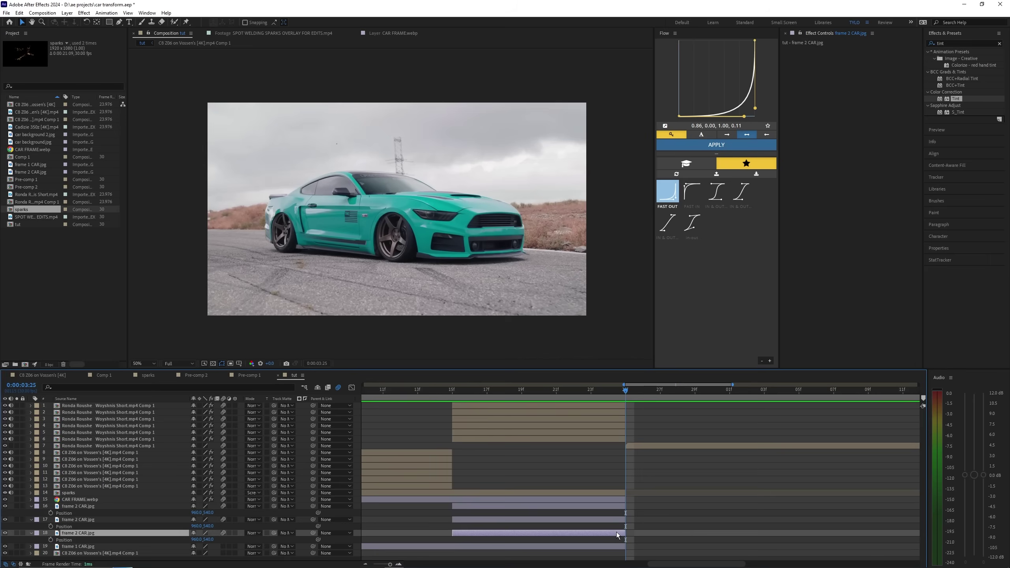
left_click(487, 506, "shift")
left_click(50, 526)
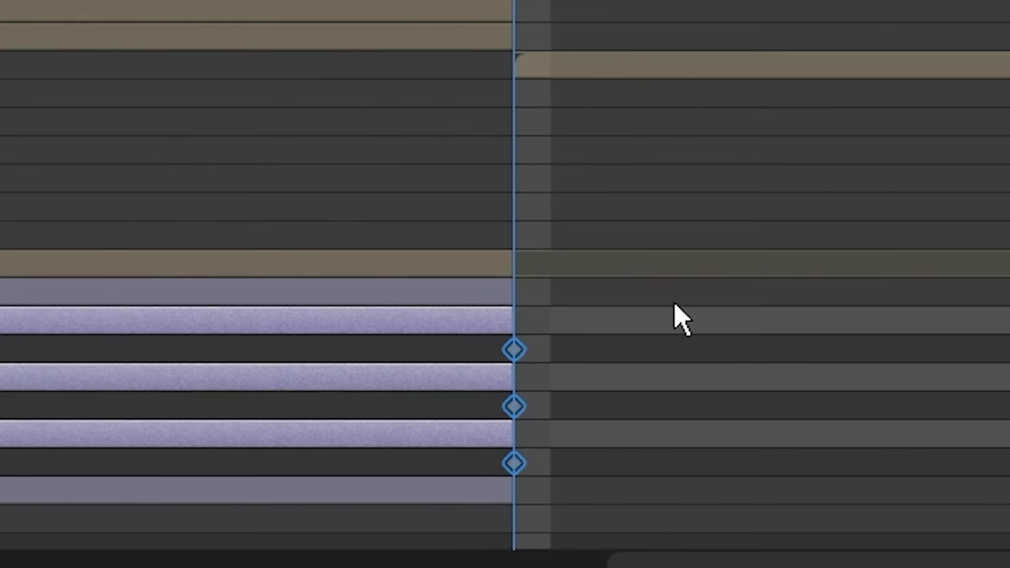
At 0:00:03:15, move the masked road and brush strip layers down out of frame and the sky layer up out of frame
key("i")
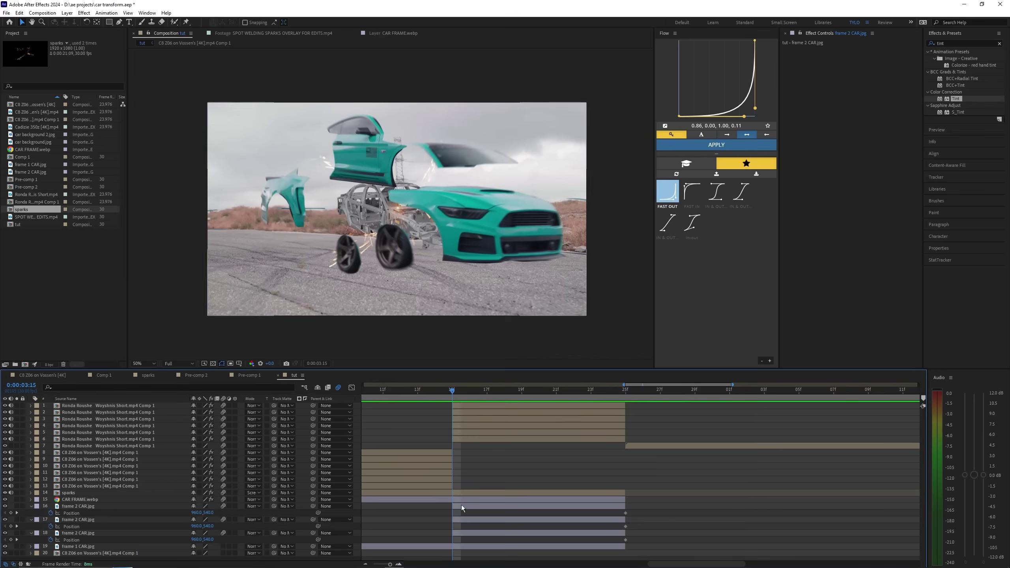
left_click(459, 532)
left_click_drag(297, 266, 296, 364)
left_click(295, 302)
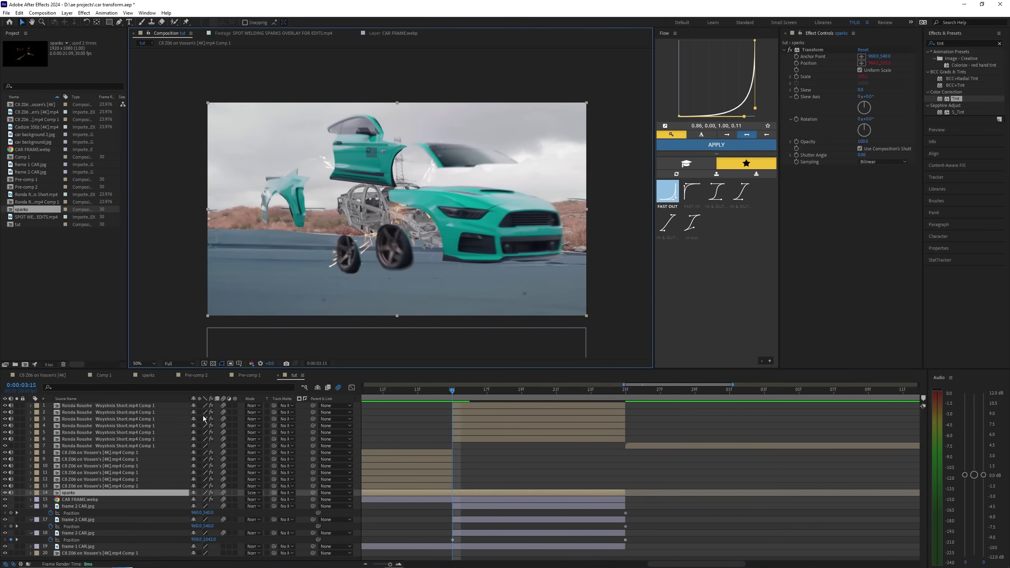
left_click(73, 526)
left_click_drag(318, 228, 315, 354)
left_click(272, 164)
left_click_drag(262, 164, 261, 68)
Easy Ease all Position keyframes of the three frame 2 CAR.jpg layers and shape the road layer's speed graph into a steep central peak
left_click_drag(640, 513, 438, 539)
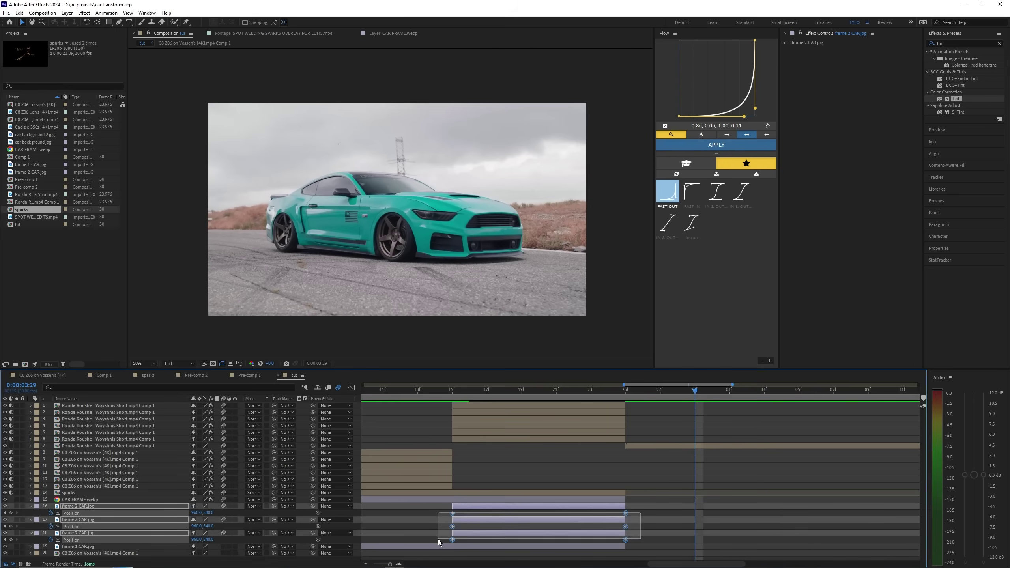
key("F9")
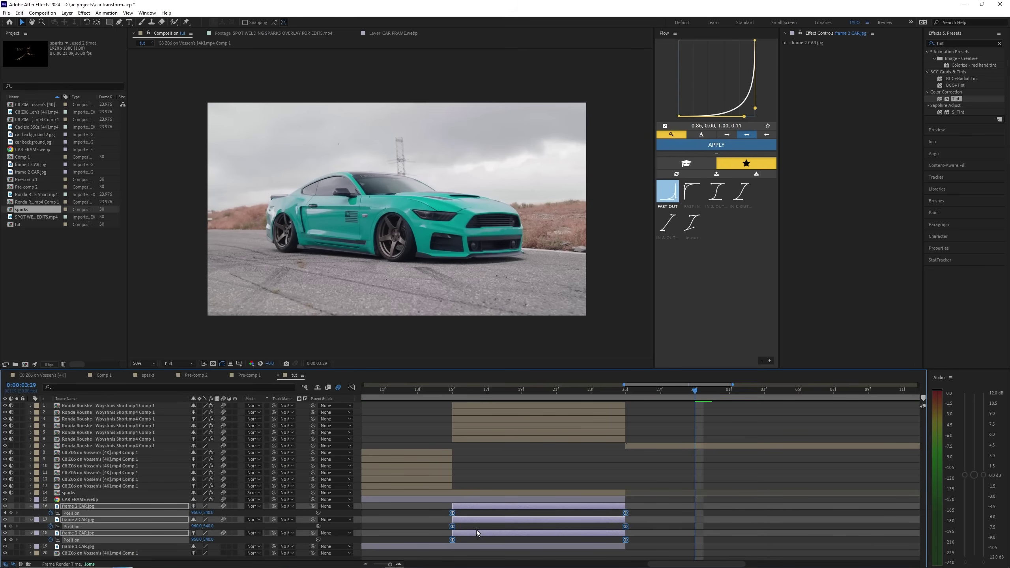
left_click(452, 539)
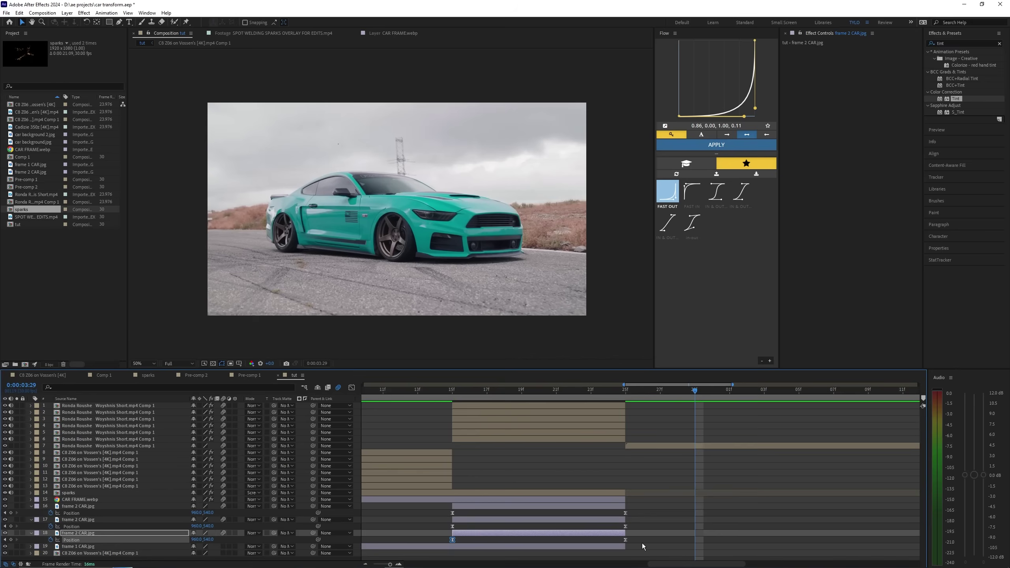
left_click_drag(643, 547, 441, 537)
left_click(352, 387)
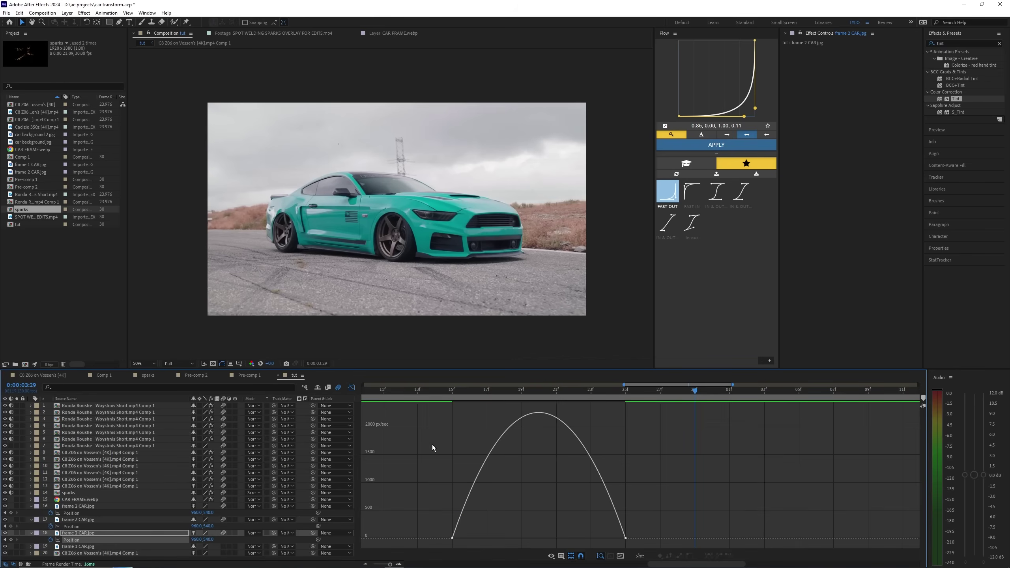
left_click(458, 539)
left_click_drag(480, 539, 515, 539)
left_click_drag(596, 538, 547, 543)
left_click_drag(445, 391, 521, 414)
left_click(561, 458)
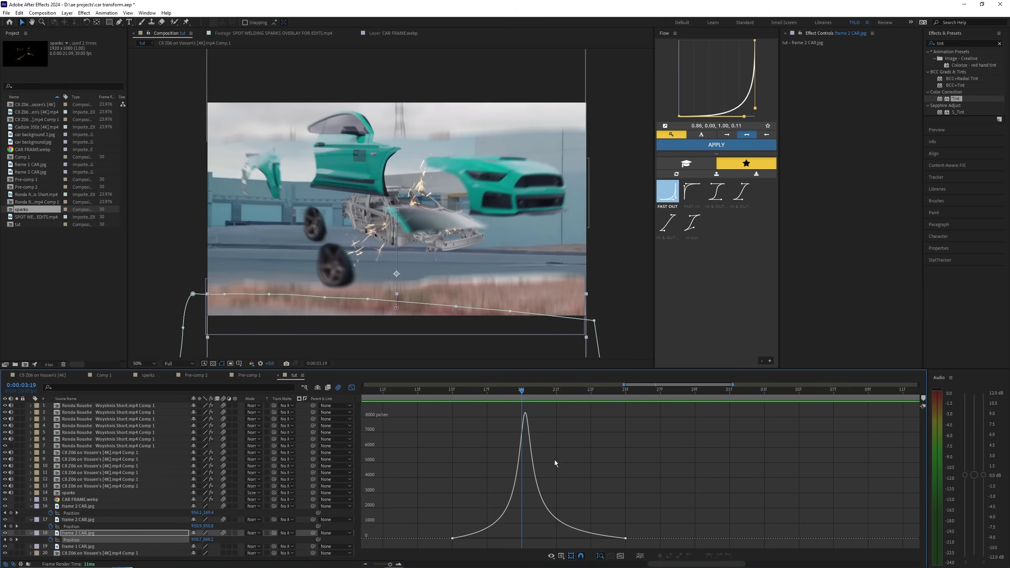
Lengthen both easing handles of the brush strip layer's Position speed graph and preview the transition from 0:00:03:10
right_click(558, 450)
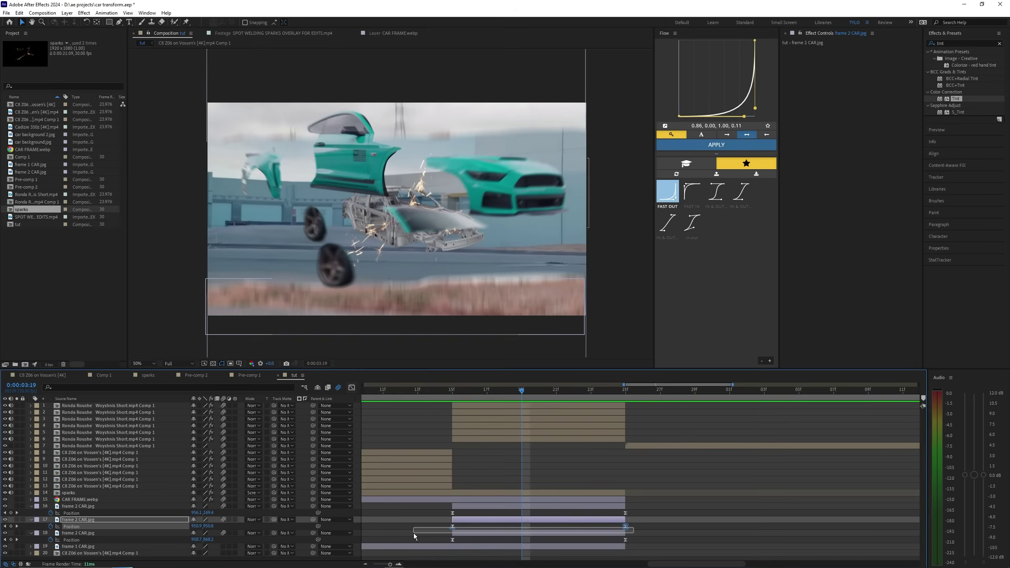
left_click(350, 388)
left_click_drag(455, 538, 512, 548)
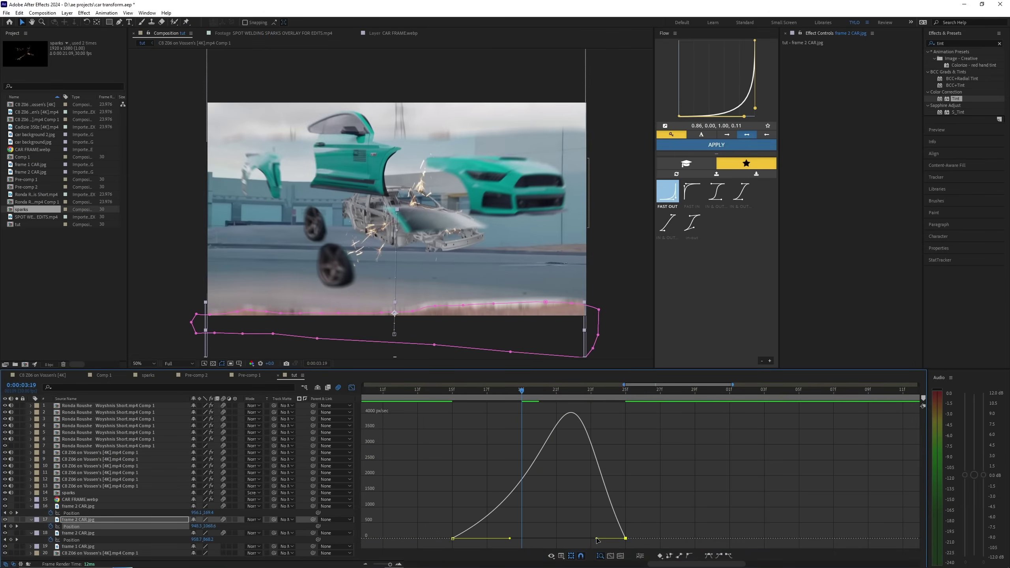
left_click_drag(597, 539, 568, 539)
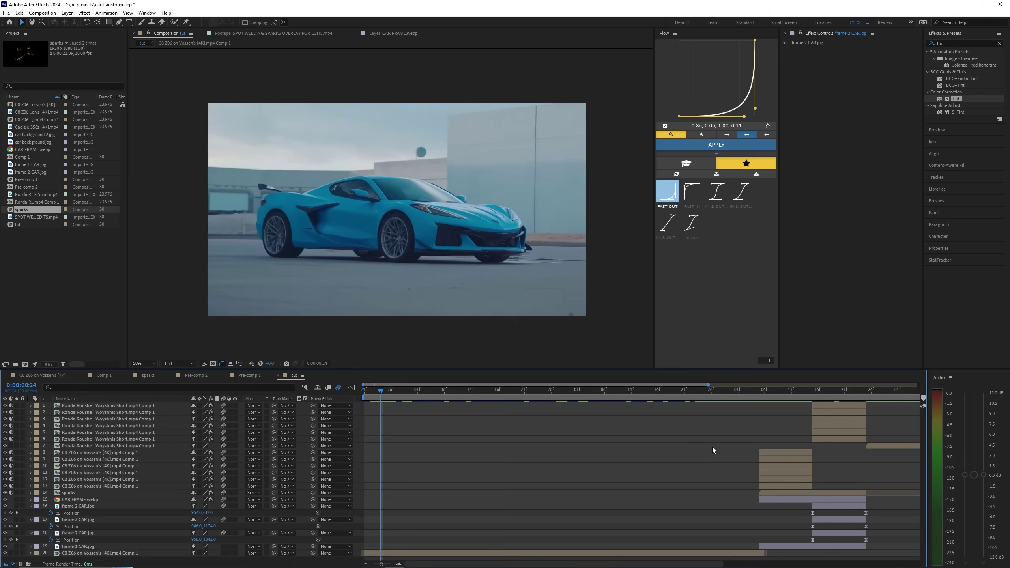
left_click(785, 388)
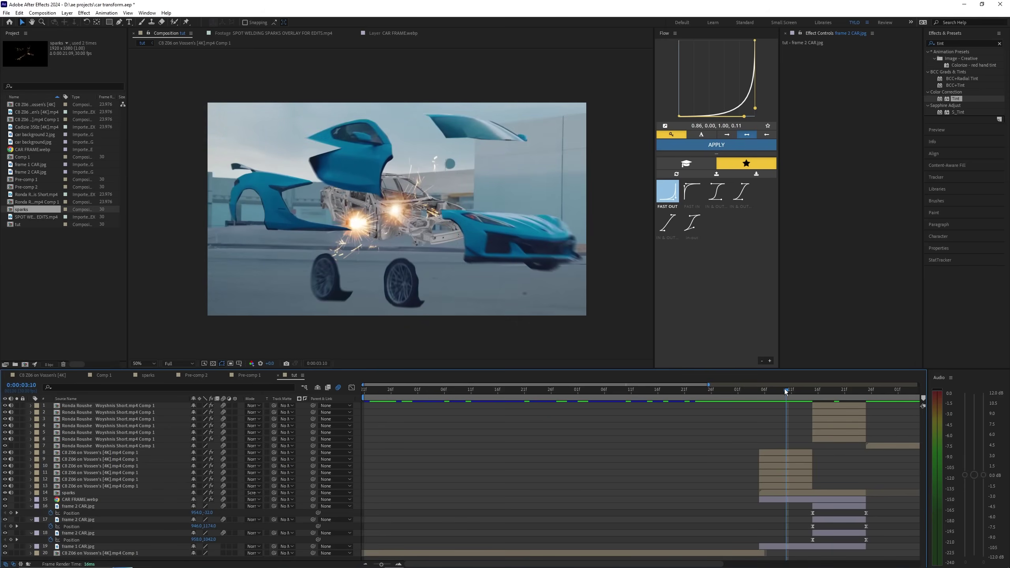
key("space")
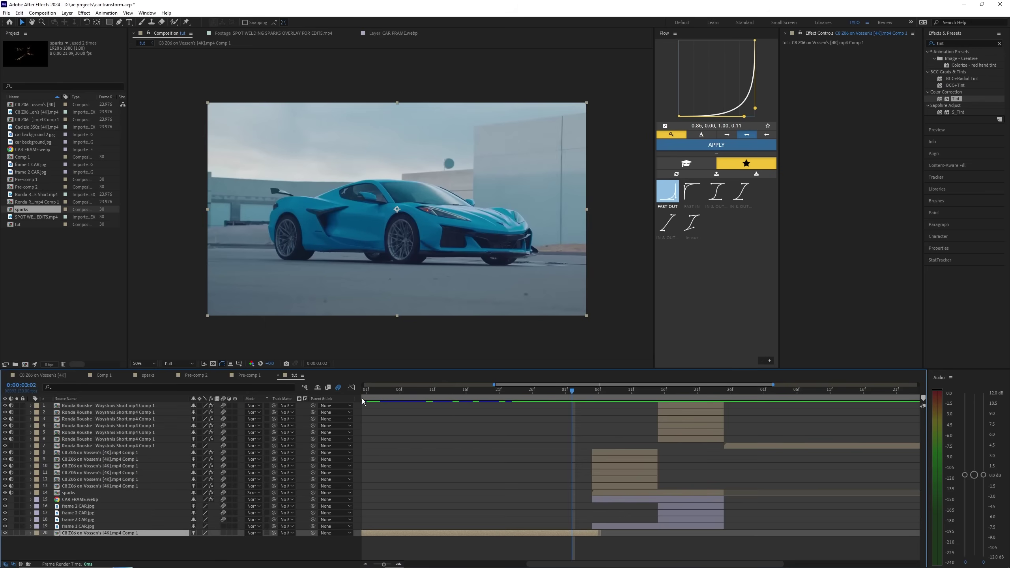
Pre-compose all layers of the tut composition, moving all attributes into the new composition
key("ctrl+a")
right_click(136, 409)
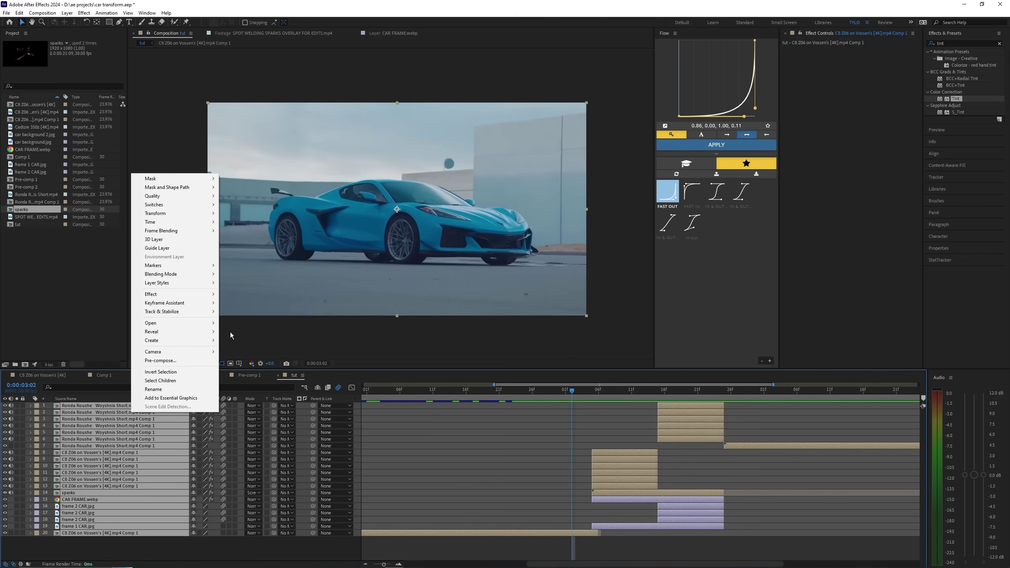
left_click(181, 361)
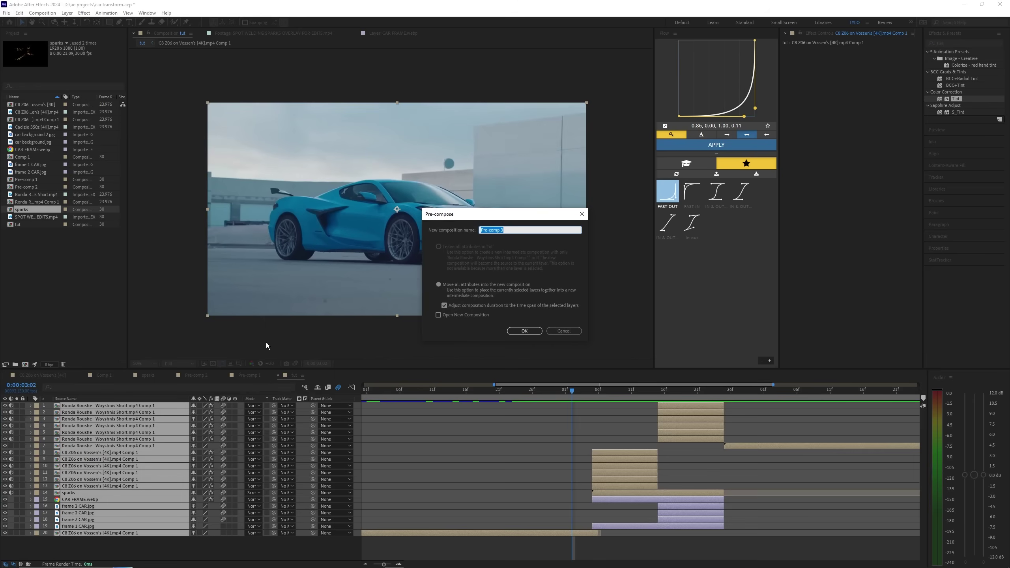
left_click(528, 332)
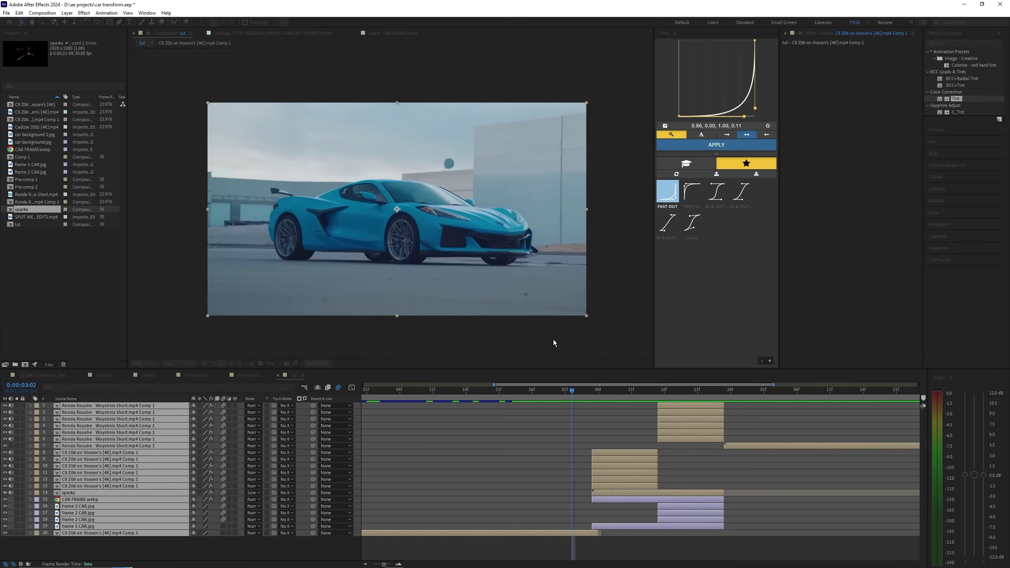
Split the pre-composed layer at 0:00:03:04 and 0:00:03:24, and enable motion blur on all three segments
left_click(589, 395)
left_click_drag(590, 395, 583, 391)
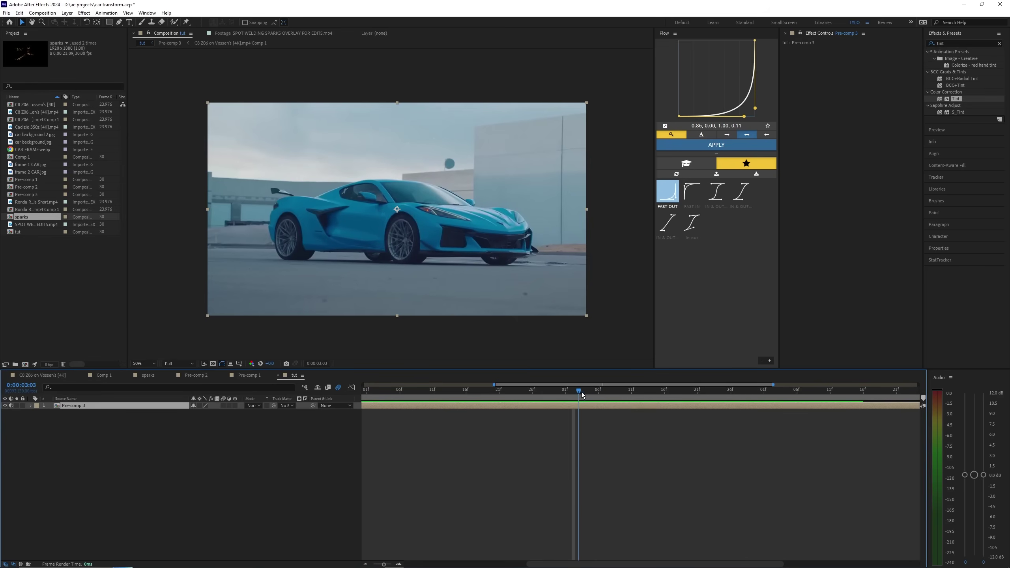
key("ctrl+d")
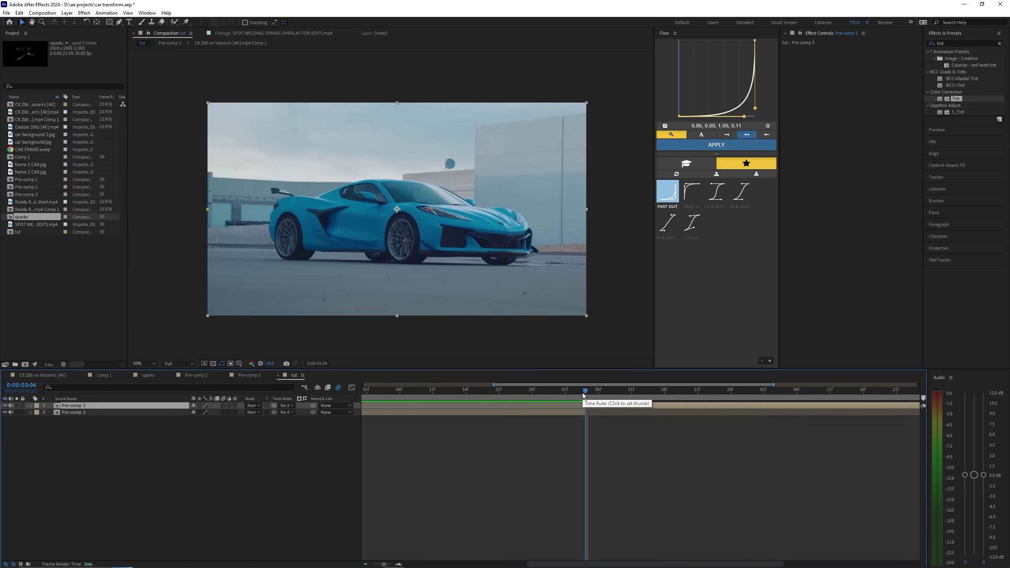
left_click_drag(585, 396, 719, 404)
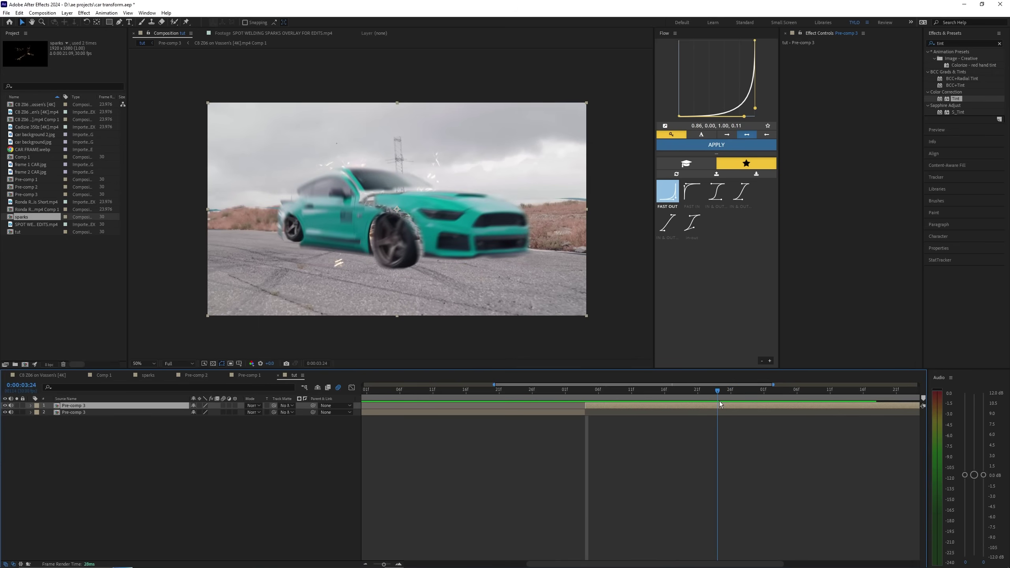
key("ctrl+shift+d")
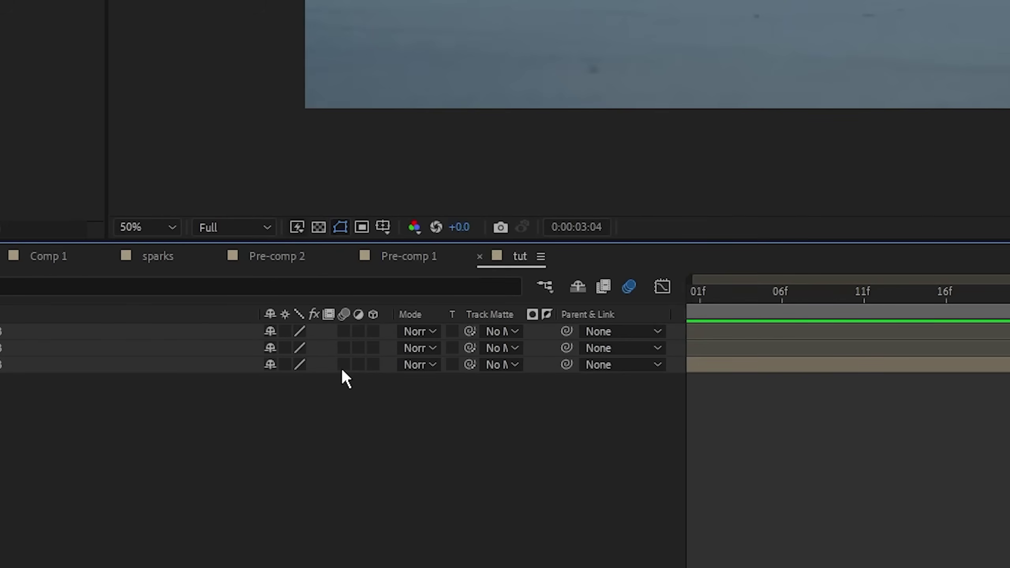
left_click_drag(341, 368, 343, 339)
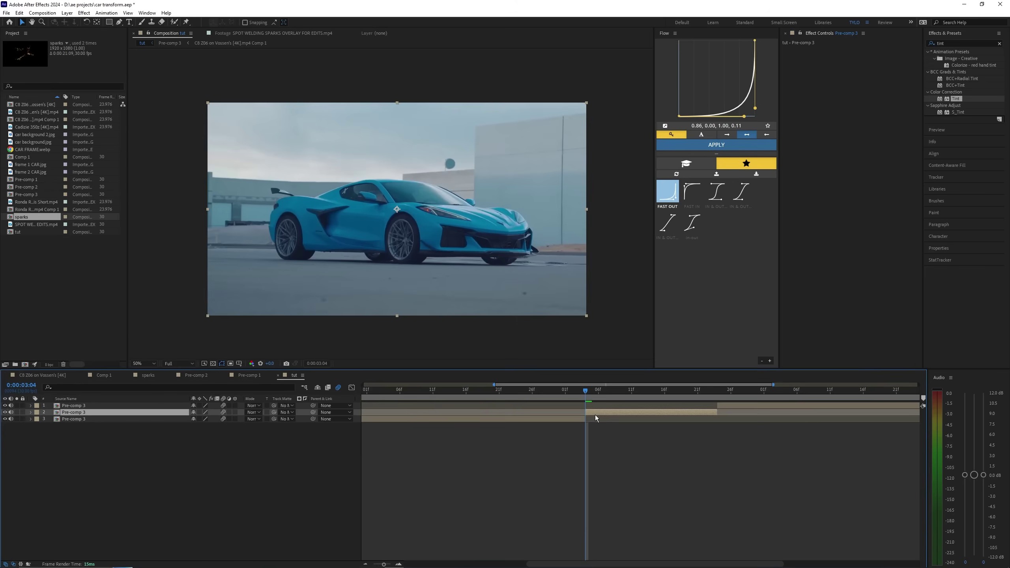
Apply the Shake 1 preset from SHAKE PRESETS- TYLO to the middle Pre-comp 3 segment at 0:00:03:04 and preview it from 0:00:02:24
left_click(998, 43)
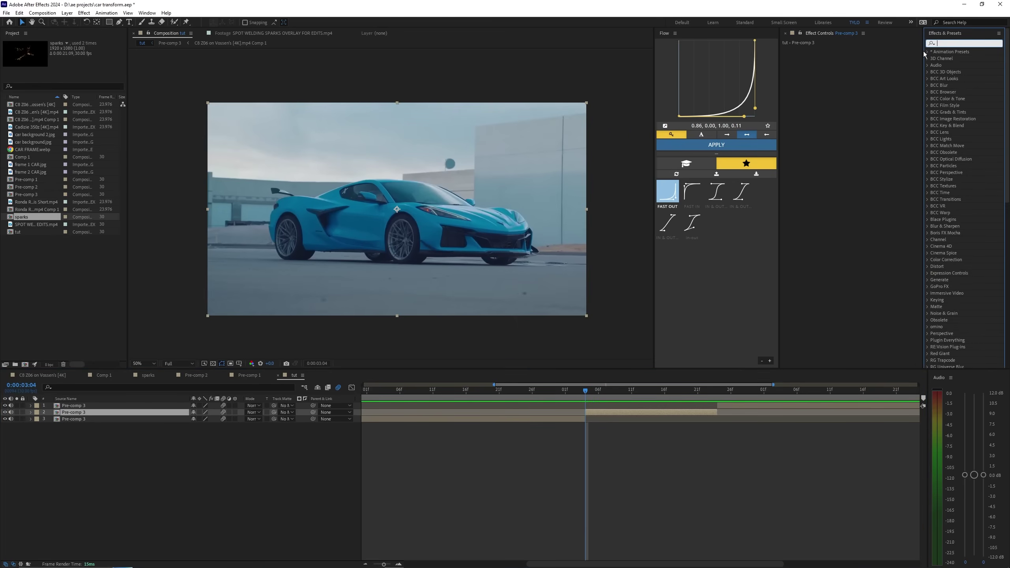
left_click(925, 52)
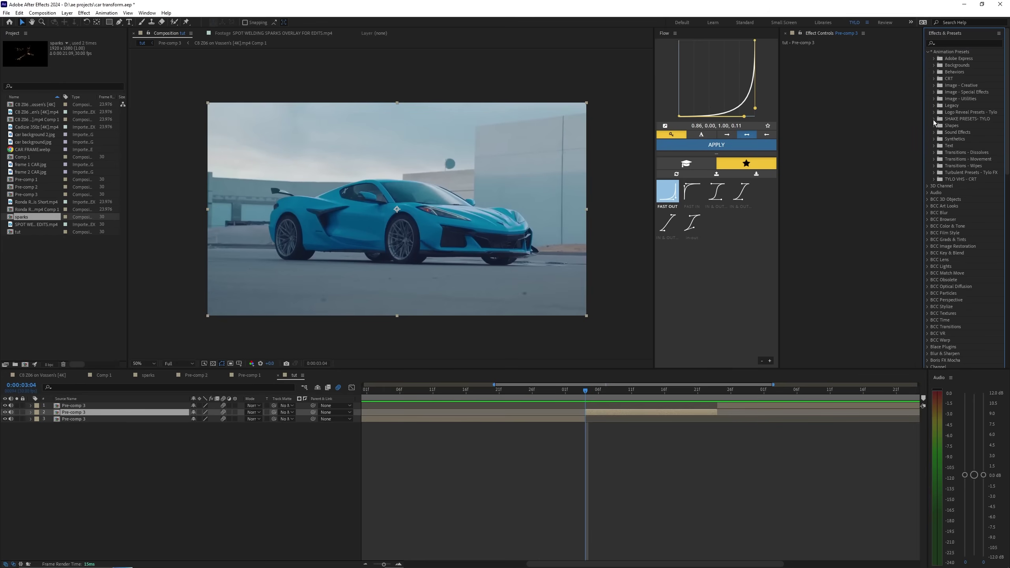
left_click(933, 120)
left_click(940, 132)
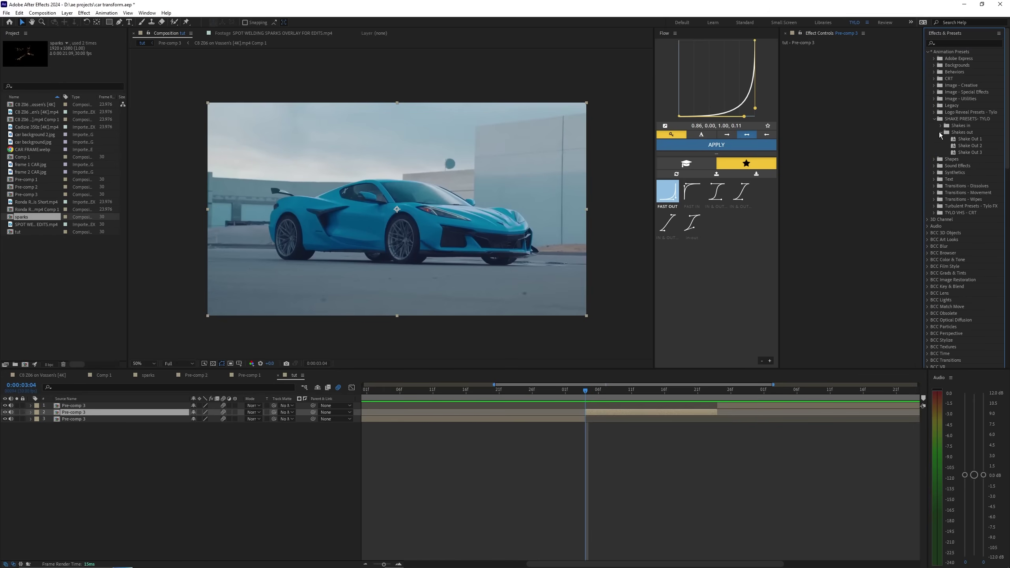
left_click(941, 126)
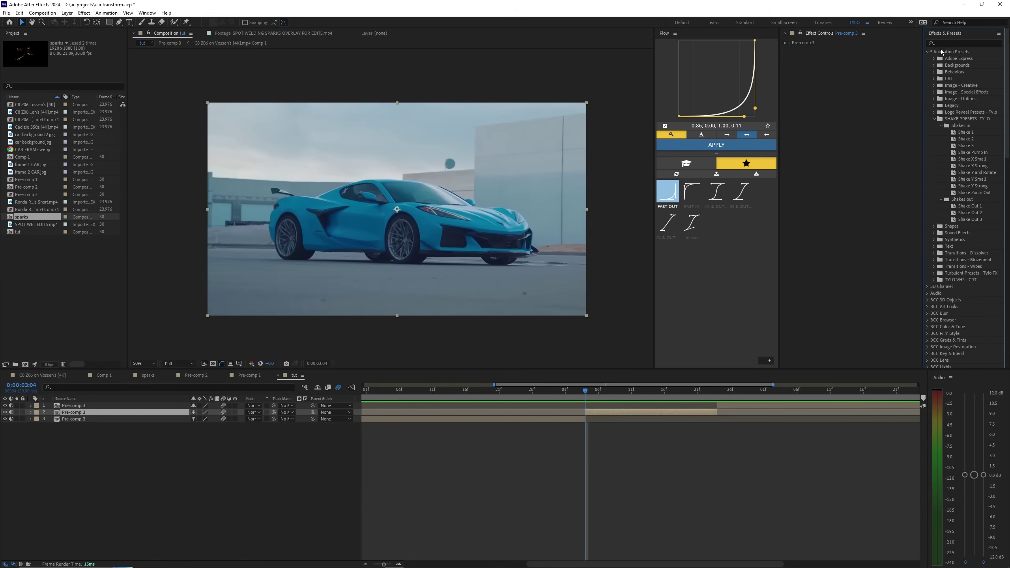
left_click(961, 133)
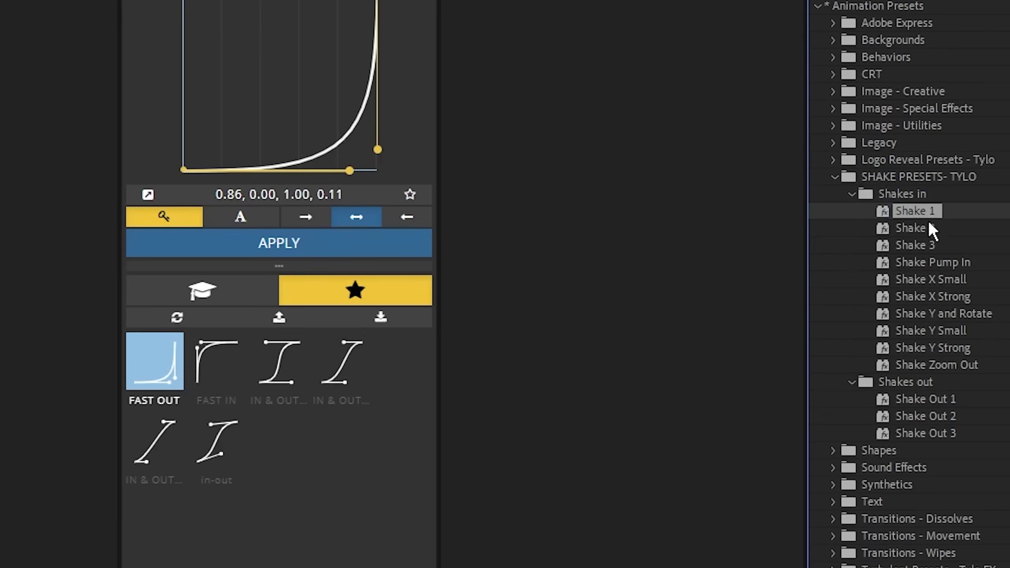
left_click_drag(904, 214, 564, 122)
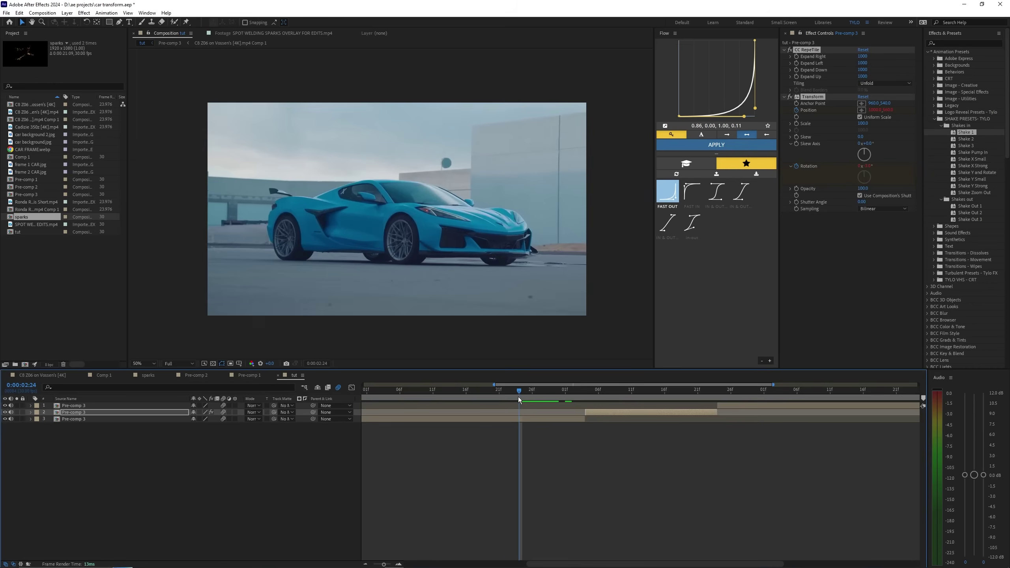
key("space")
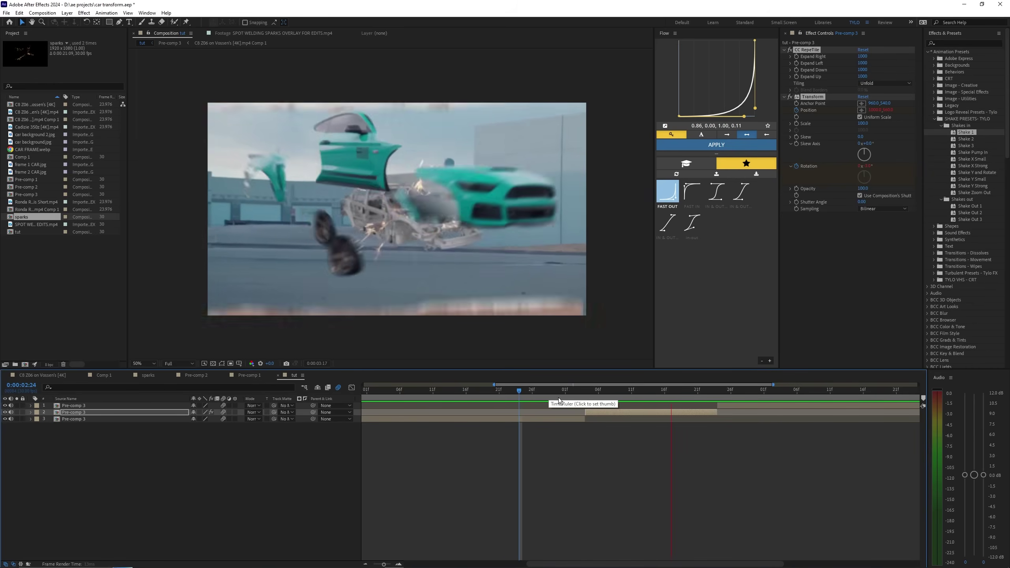
Apply the Shake Y and Rotate preset to the last Pre-comp 3 segment at 0:00:03:24 and preview the whole transition
left_click_drag(580, 391, 718, 398)
left_click(726, 405)
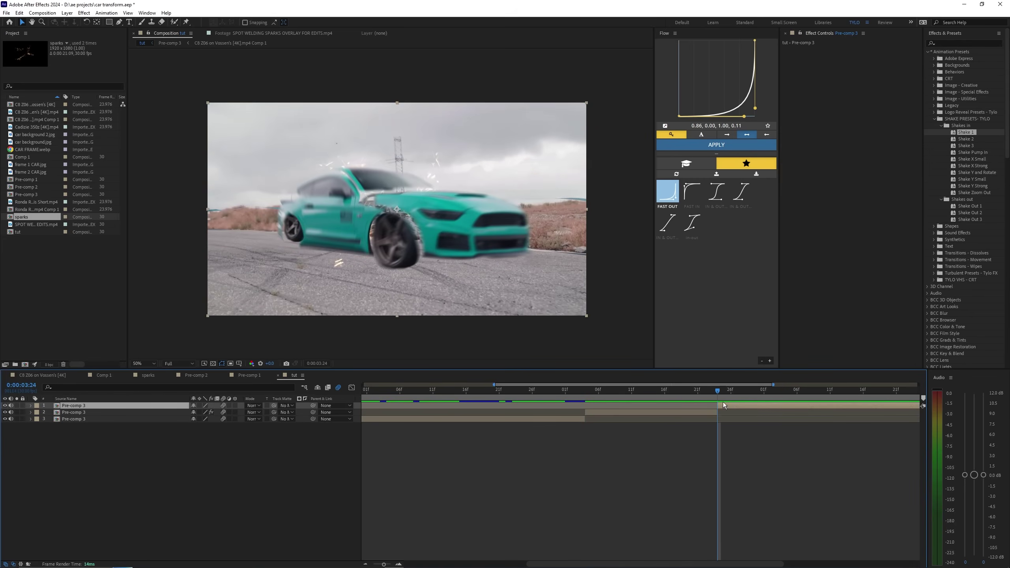
left_click_drag(966, 173, 907, 147)
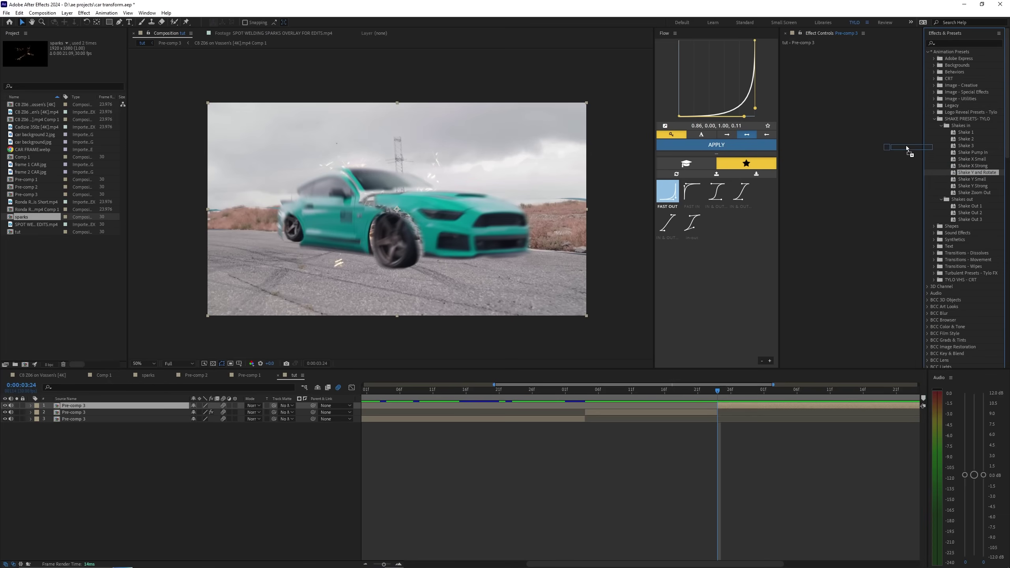
left_click_drag(839, 99, 839, 100)
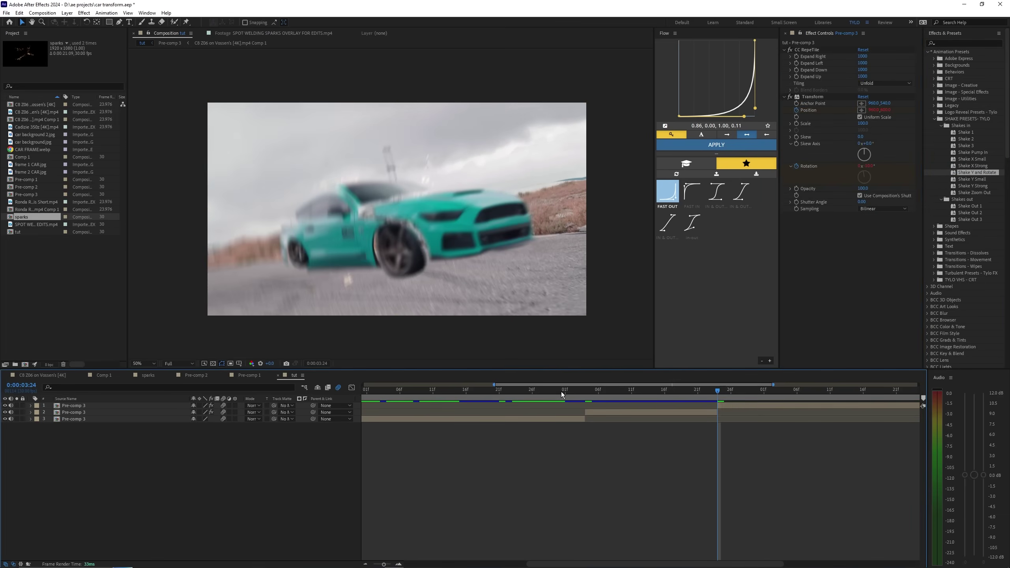
left_click_drag(561, 391, 513, 392)
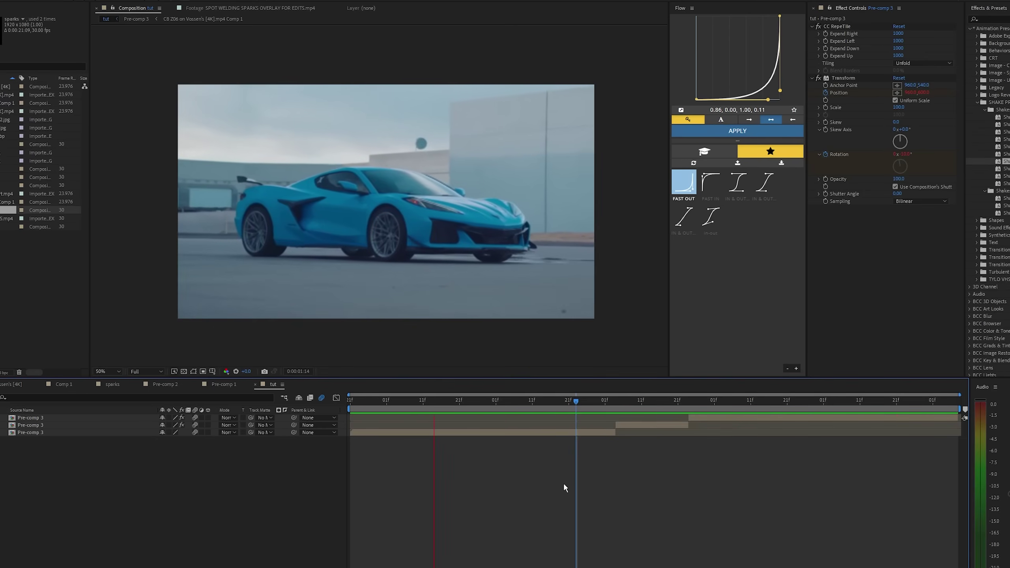
left_click(556, 406)
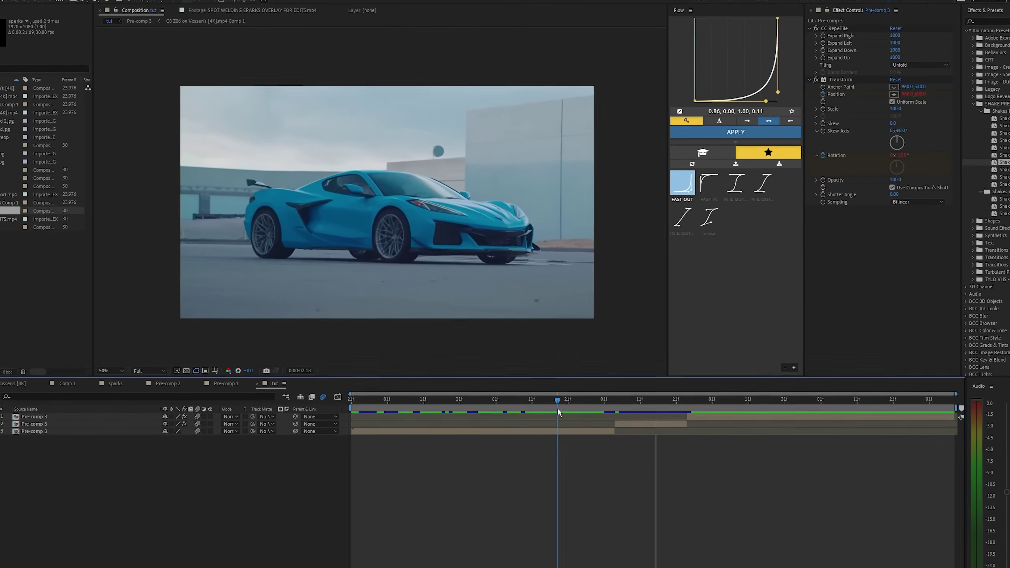
left_click_drag(557, 408, 580, 402)
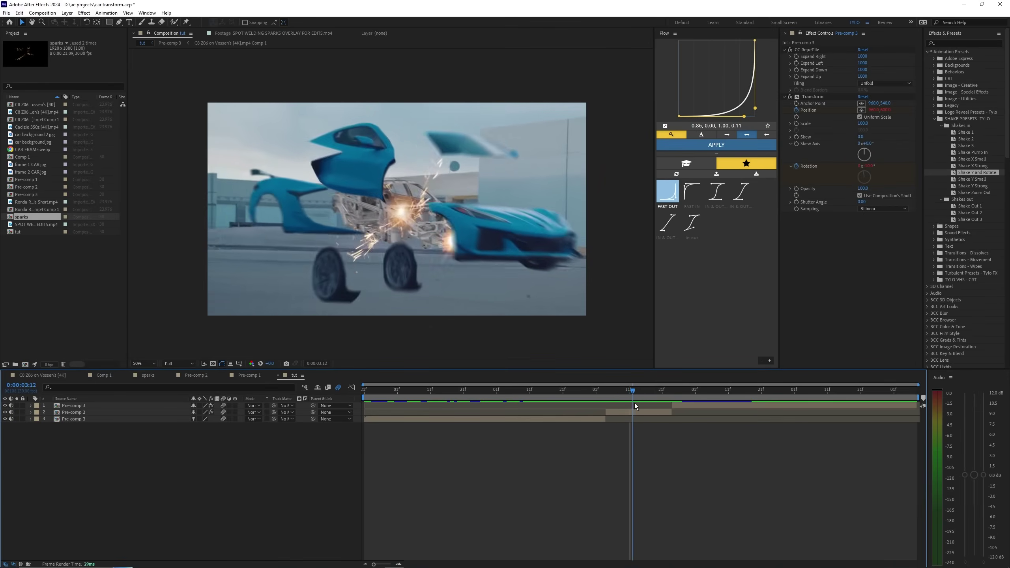
left_click_drag(635, 404, 597, 395)
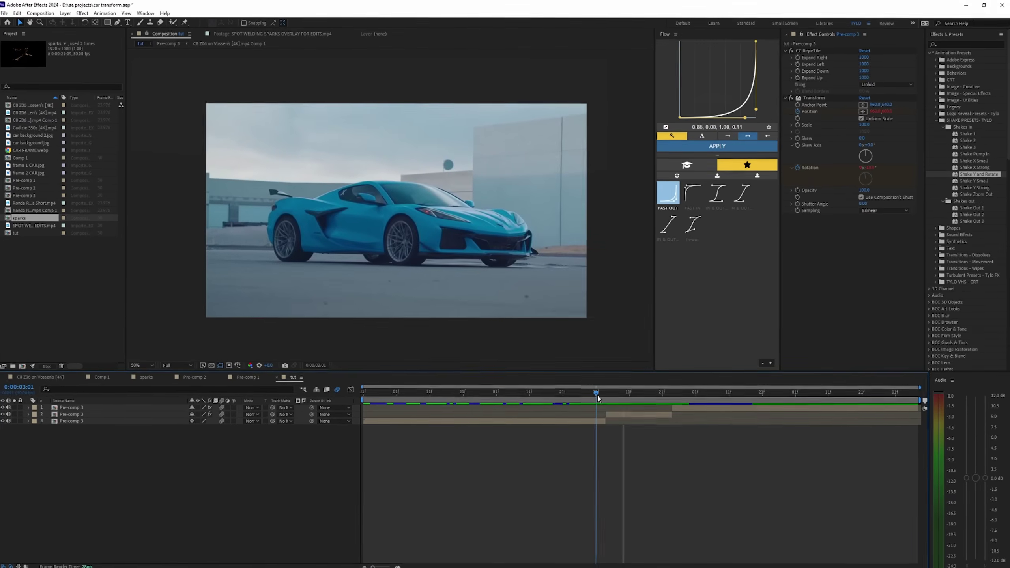